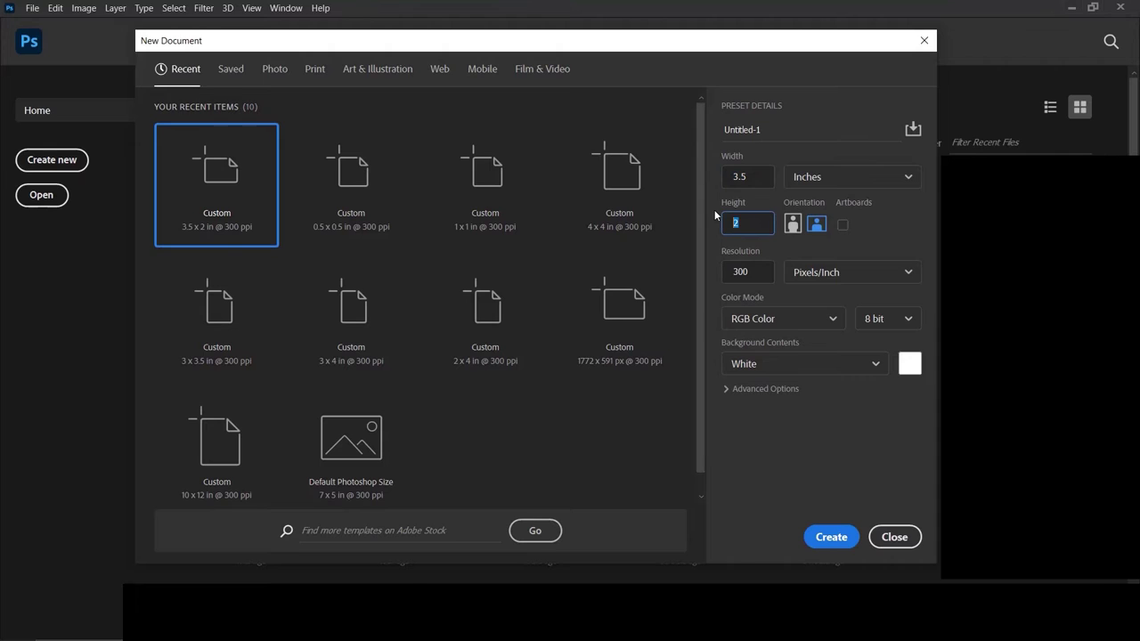
Keep the new 1050 × 600 px document at 300 ppi resolution and RGB Color mode.
click(716, 277)
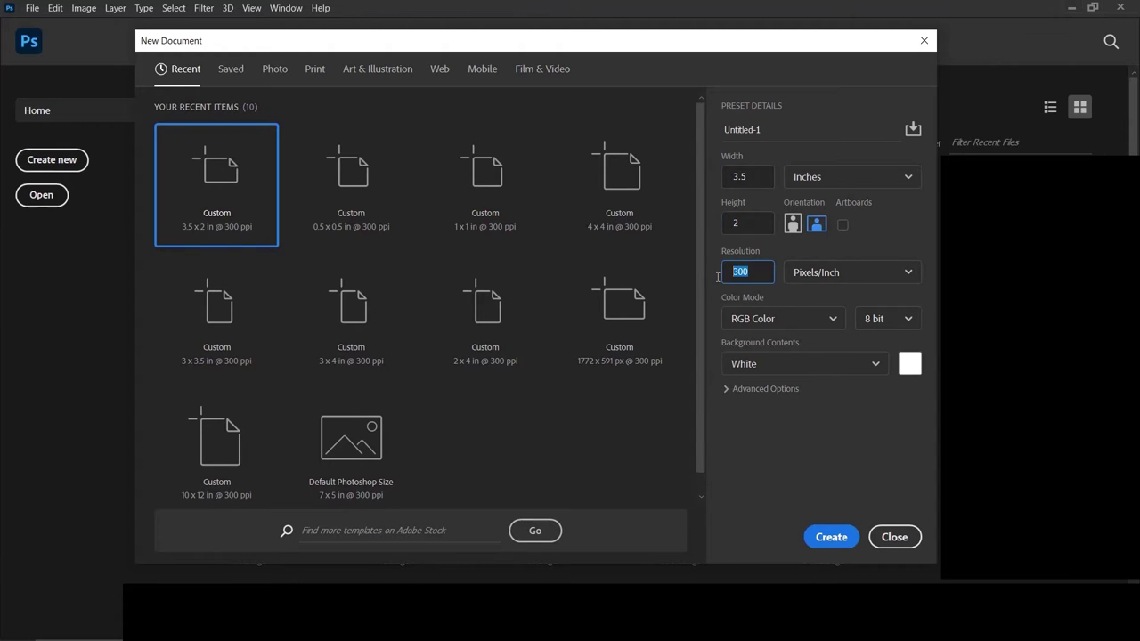
click(709, 278)
click(771, 321)
click(772, 322)
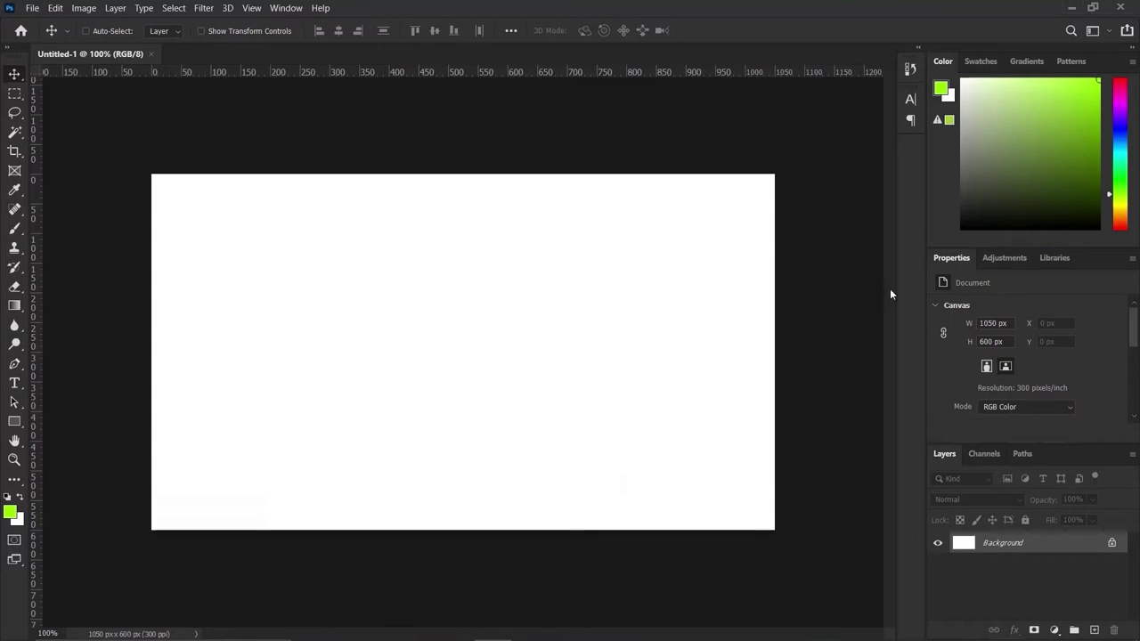
Draw a rectangle covering the whole canvas with the Rectangle tool.
click(13, 423)
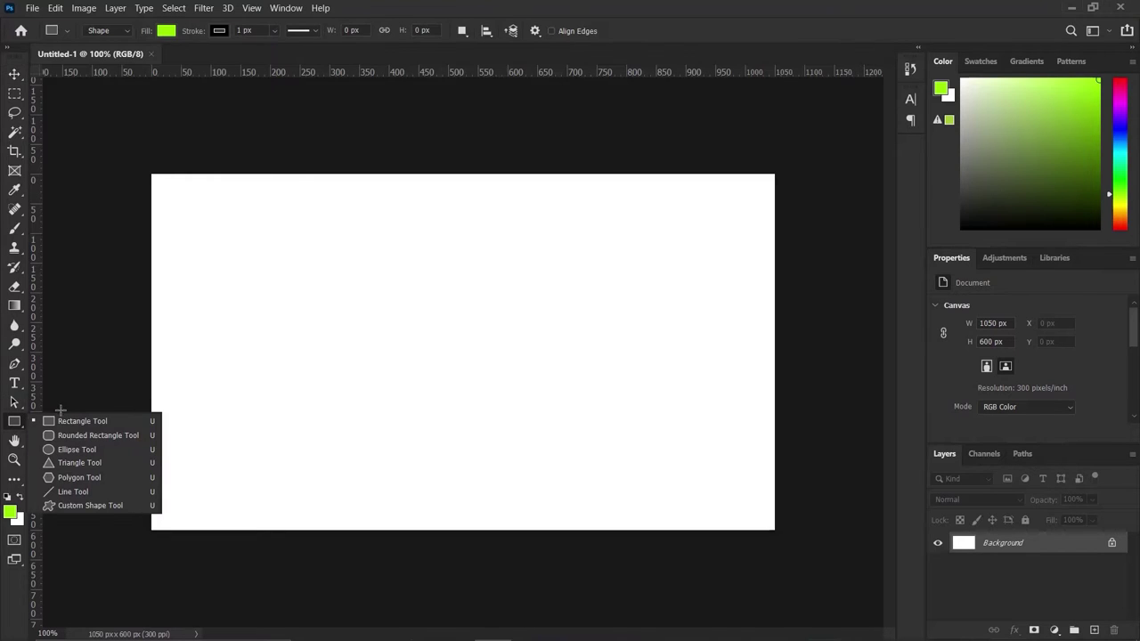
click(55, 420)
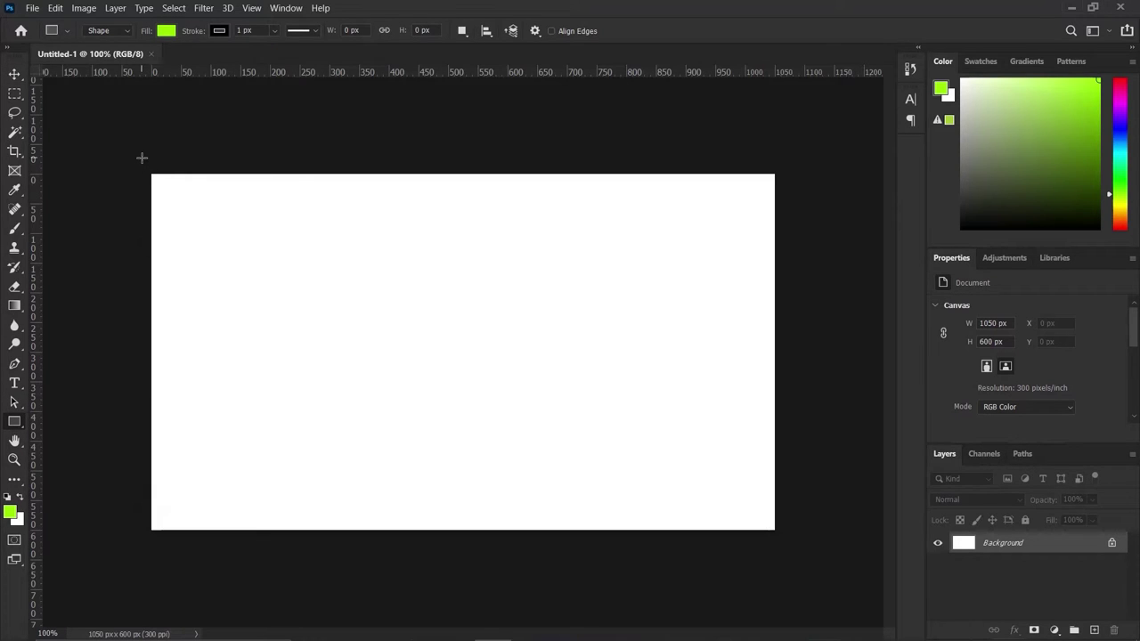
drag(140, 156, 802, 553)
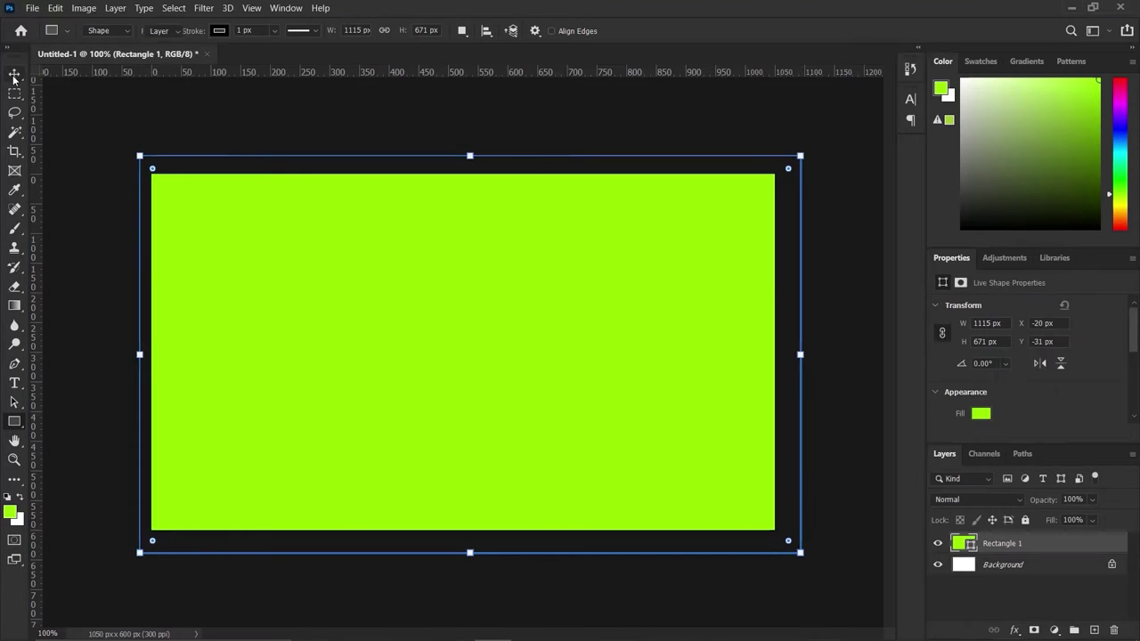
Set the rectangle's fill colour to black 000000.
click(14, 76)
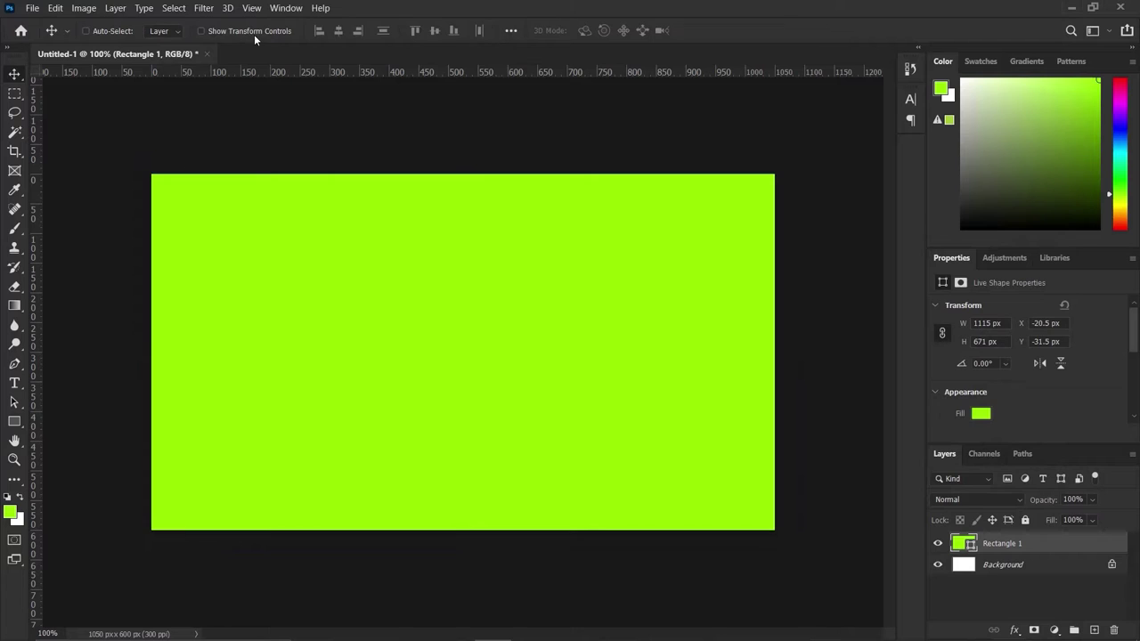
double_click(968, 545)
drag(771, 270, 663, 350)
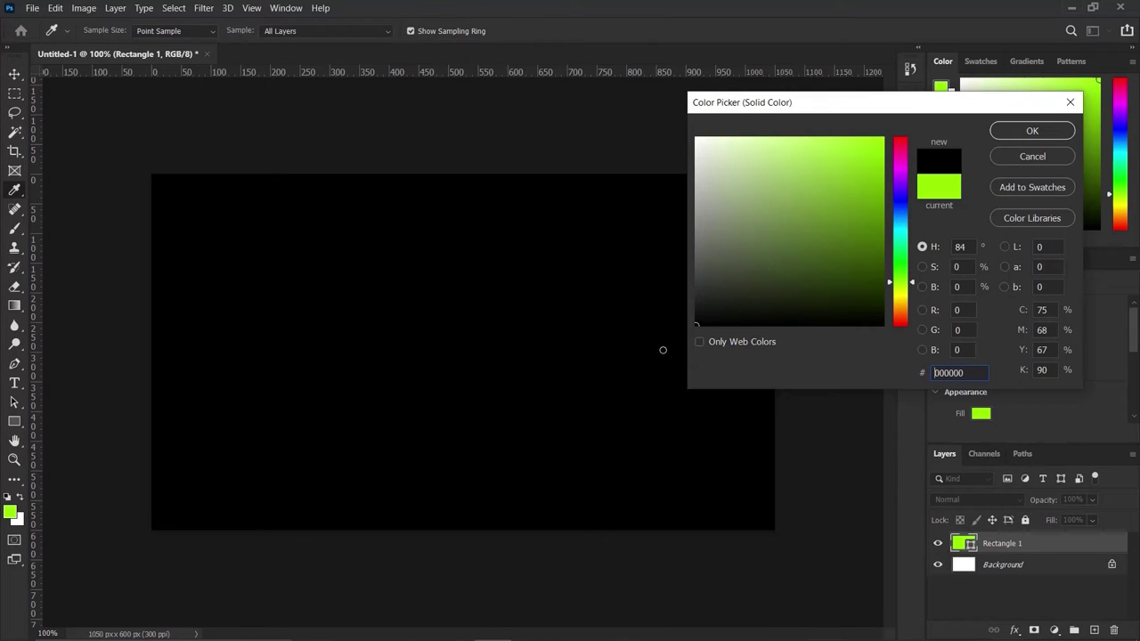
click(1030, 131)
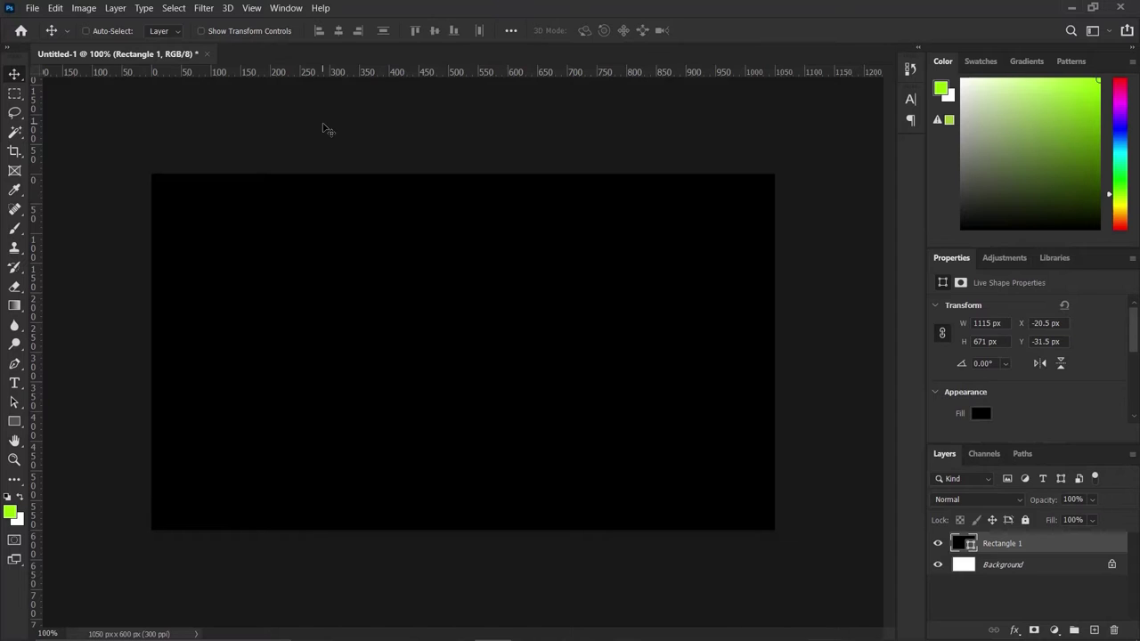
Add horizontal guides at 0% and 100% to mark the card's top and bottom edges.
click(252, 9)
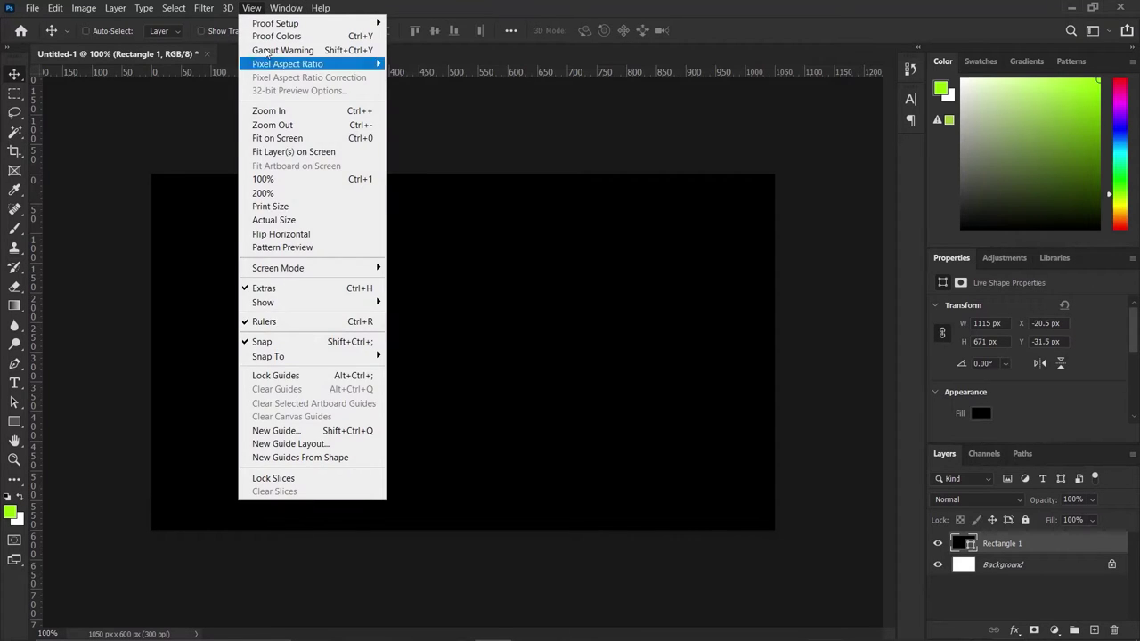
click(302, 430)
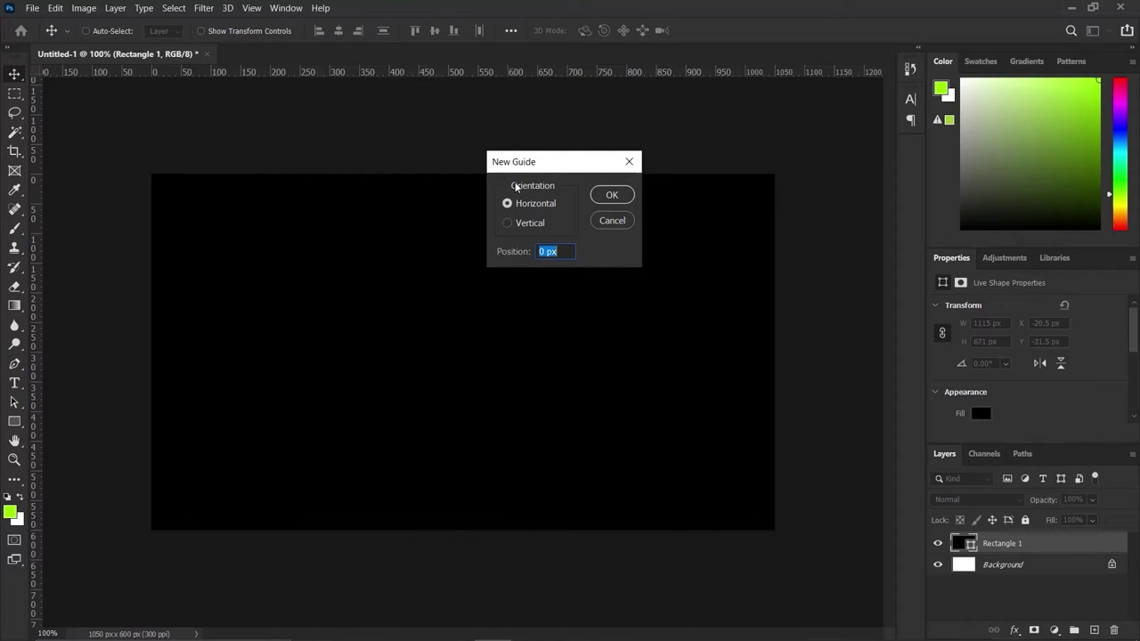
text(0%)
click(613, 195)
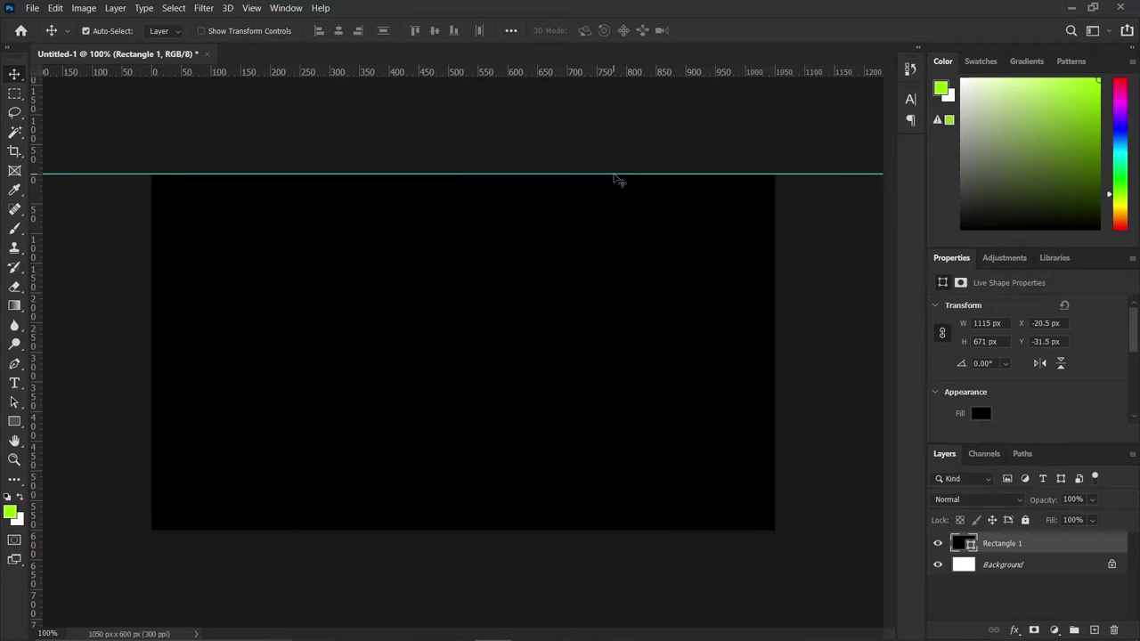
click(252, 8)
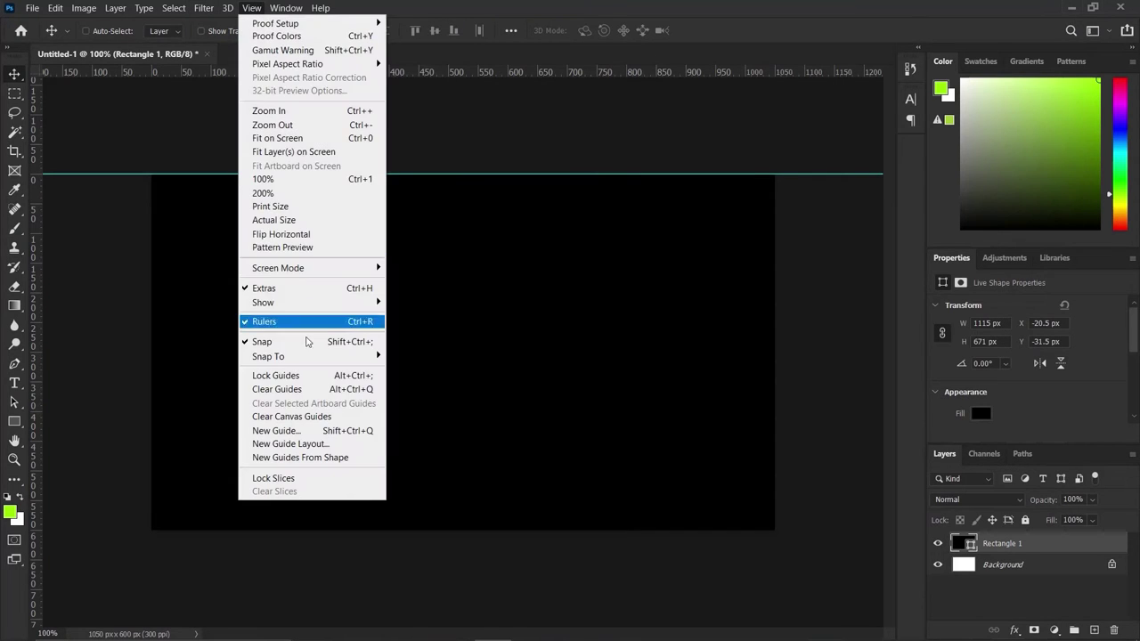
click(309, 430)
text(1)
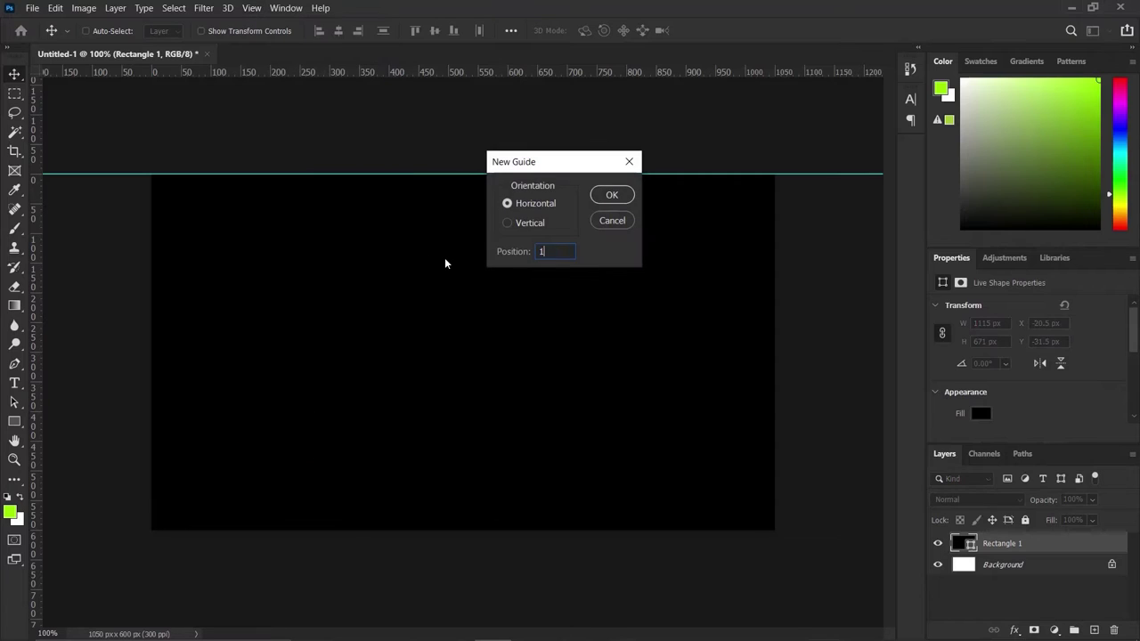
text(00%)
click(609, 194)
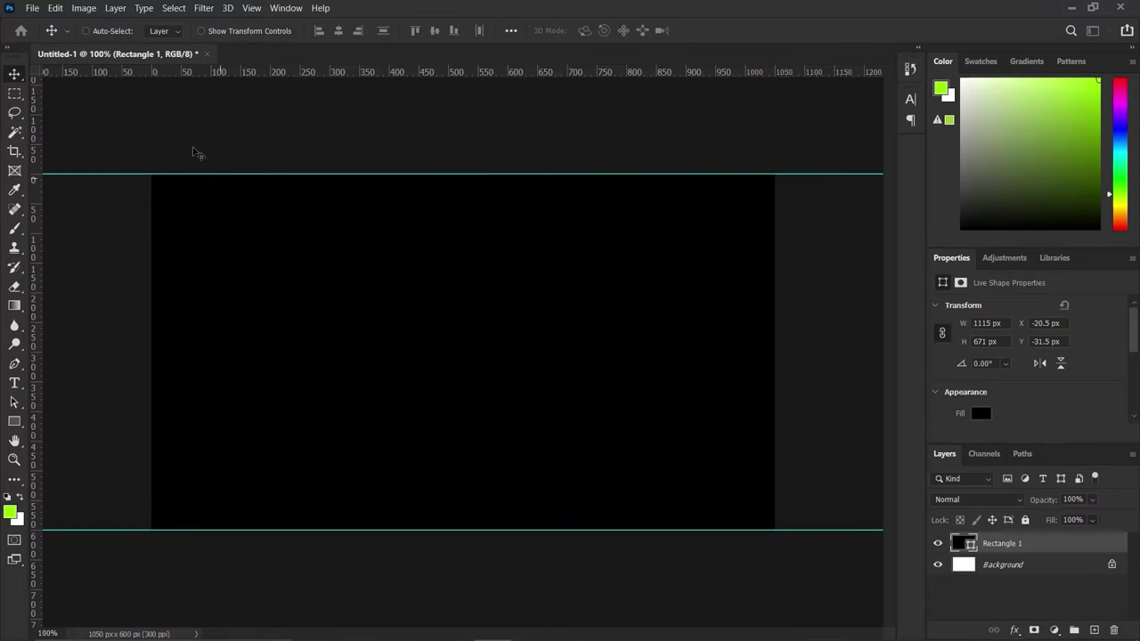
Add horizontal guides at 40% and at 360 px down the card.
click(251, 8)
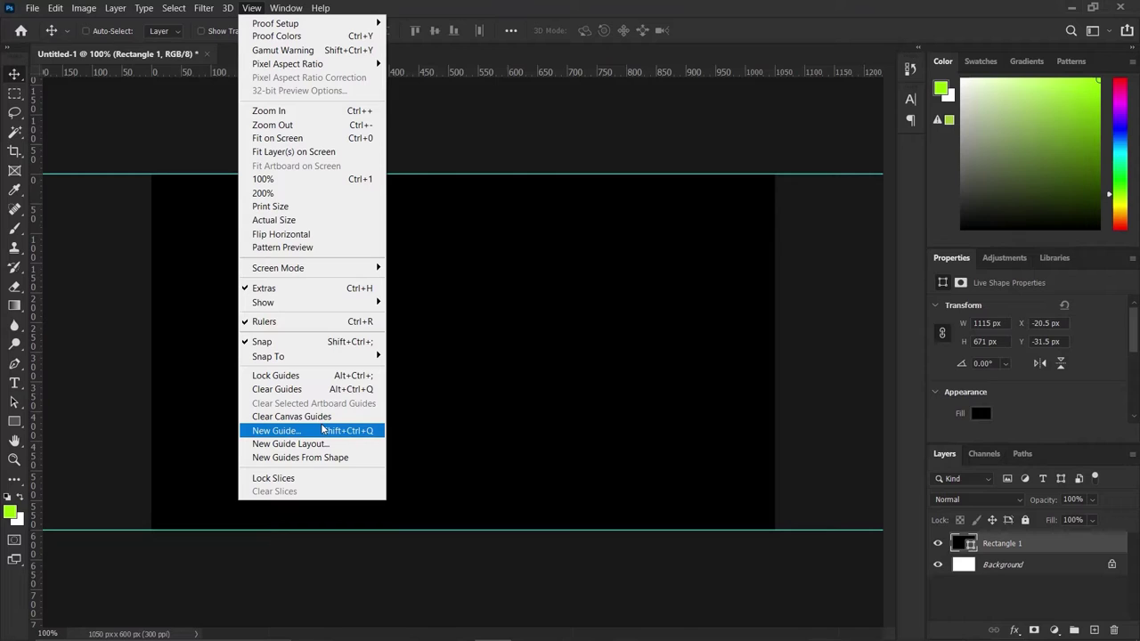
click(323, 430)
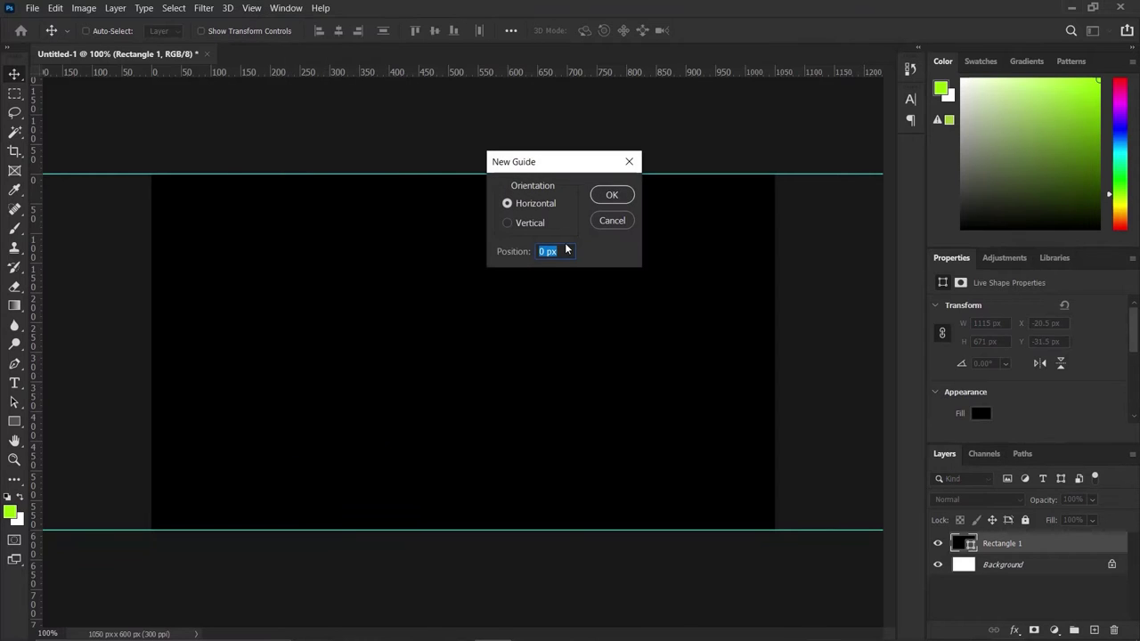
text(40%)
click(614, 194)
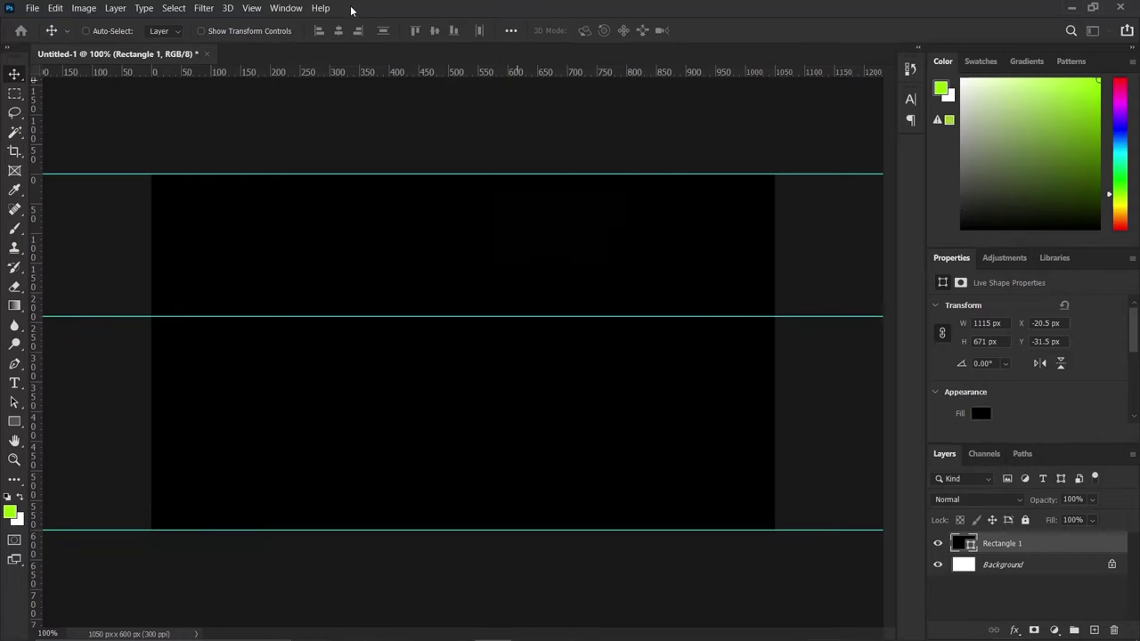
click(251, 7)
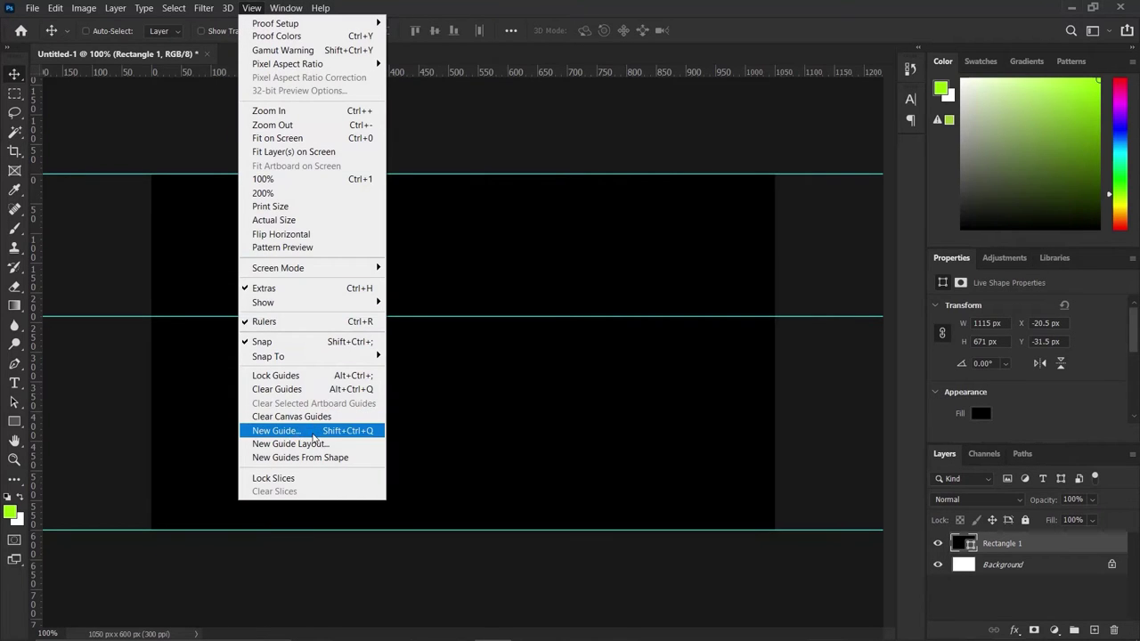
click(314, 432)
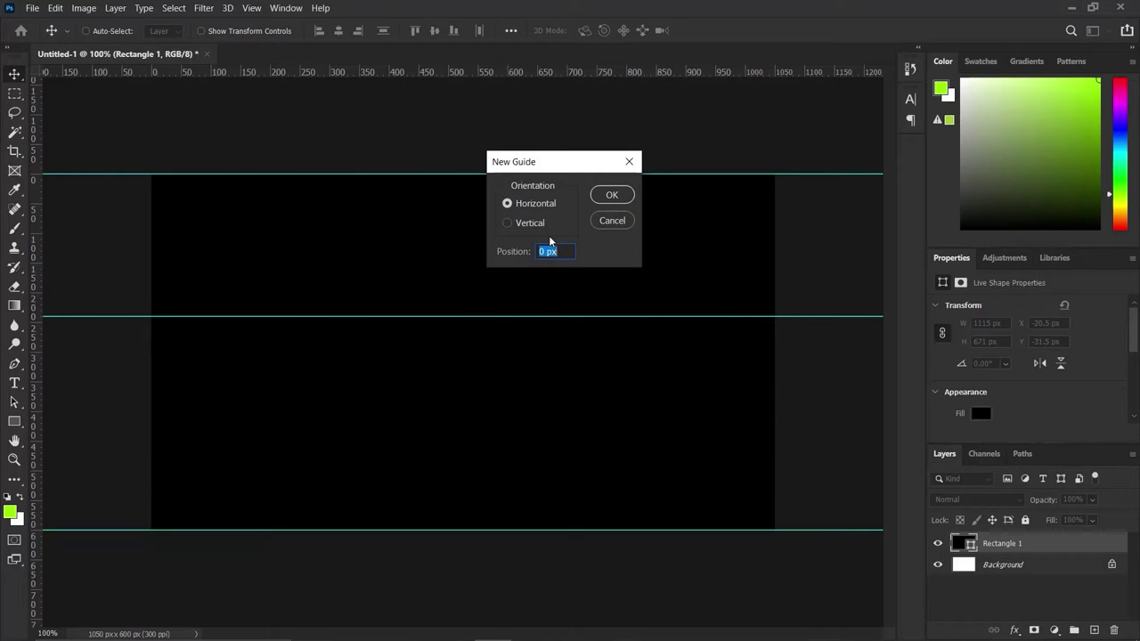
text(360)
click(608, 194)
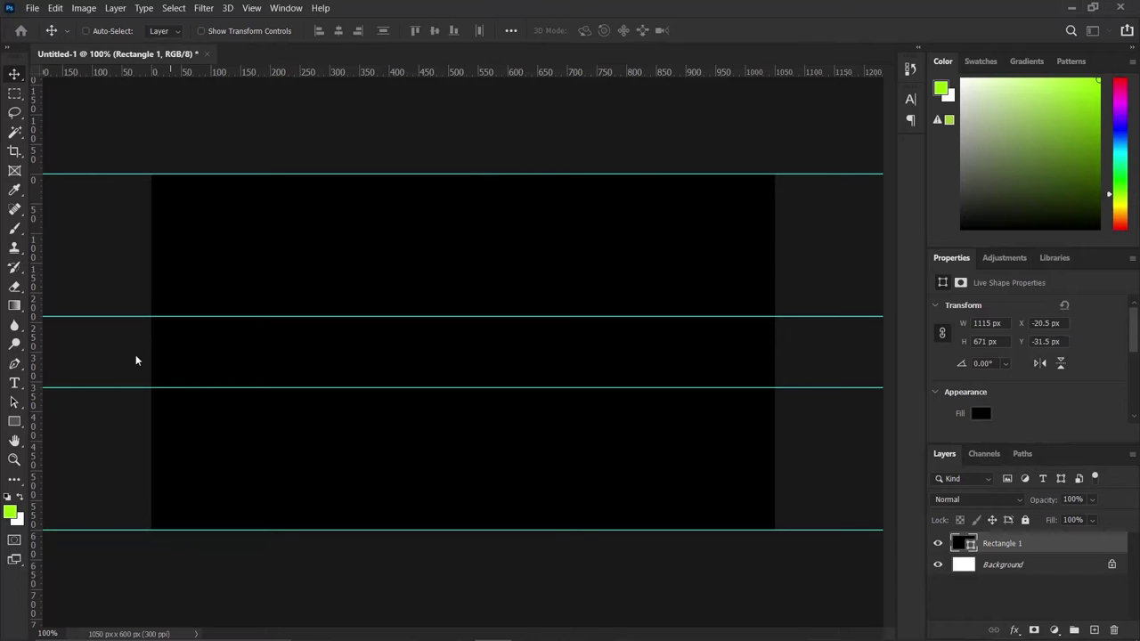
click(251, 7)
Add vertical guides at 0 and 100% to mark the card's left and right edges.
click(303, 433)
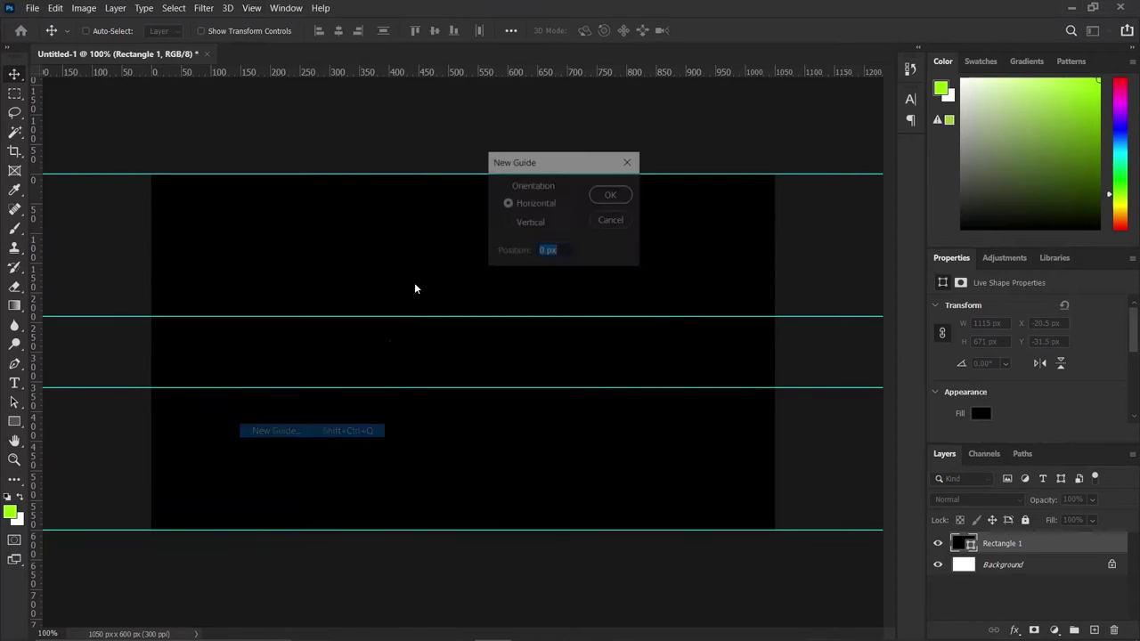
click(504, 223)
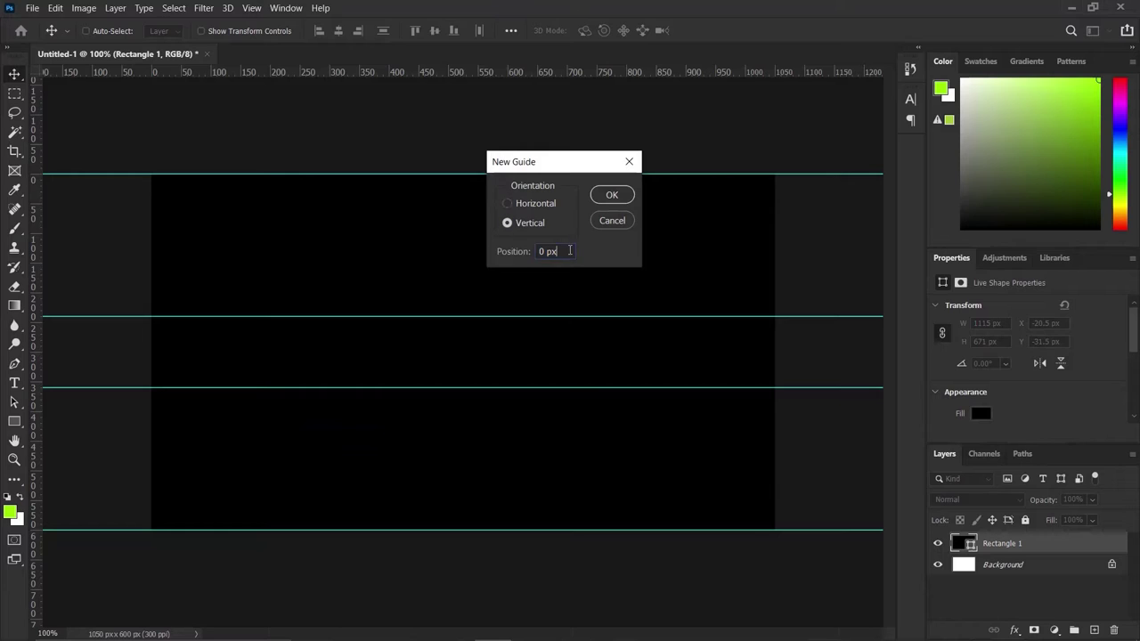
drag(569, 250, 450, 247)
text(0)
click(612, 194)
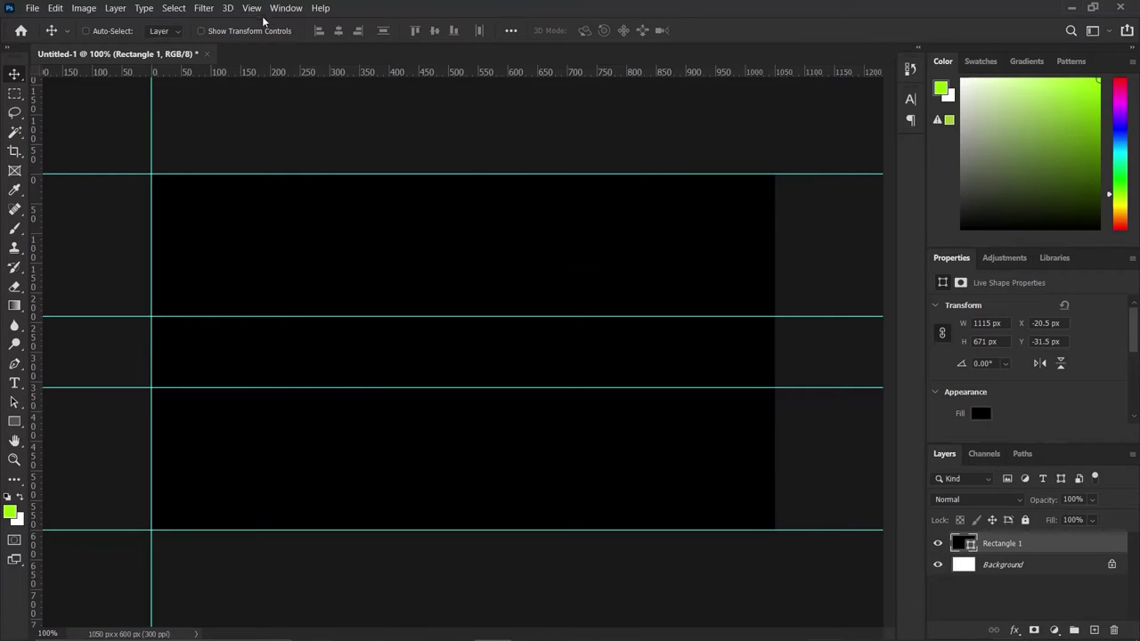
click(251, 8)
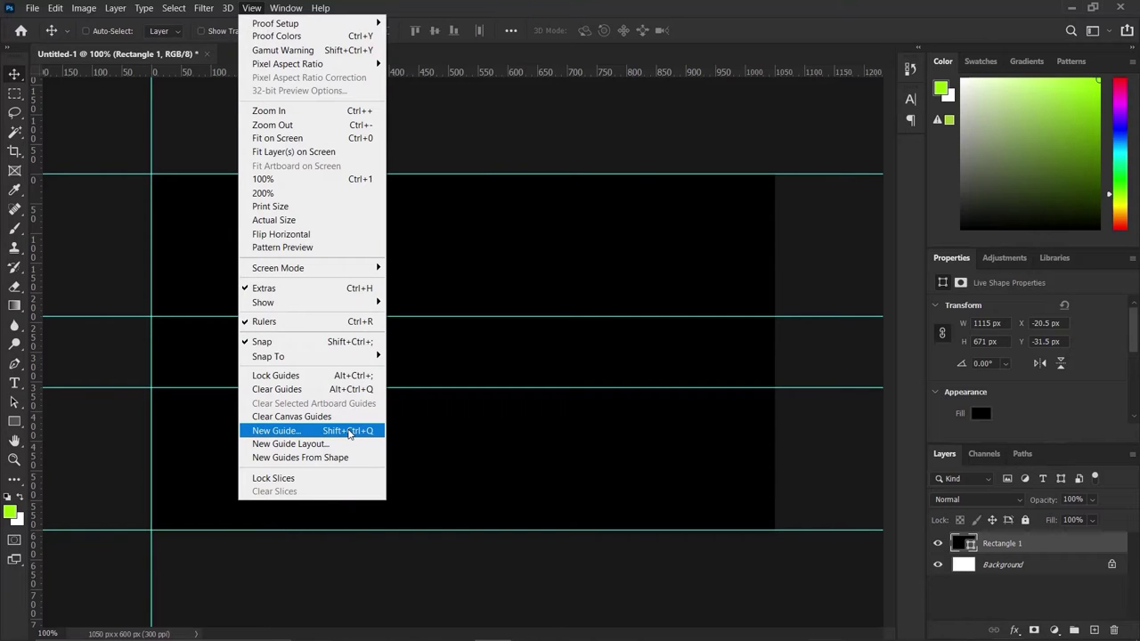
click(349, 432)
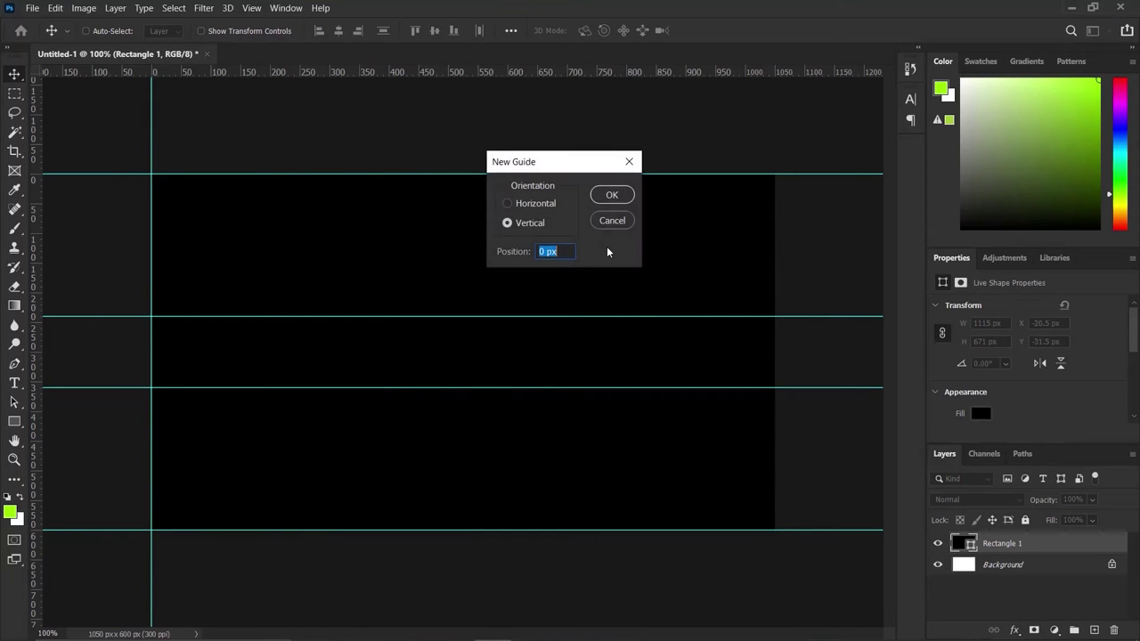
text(100%)
click(611, 195)
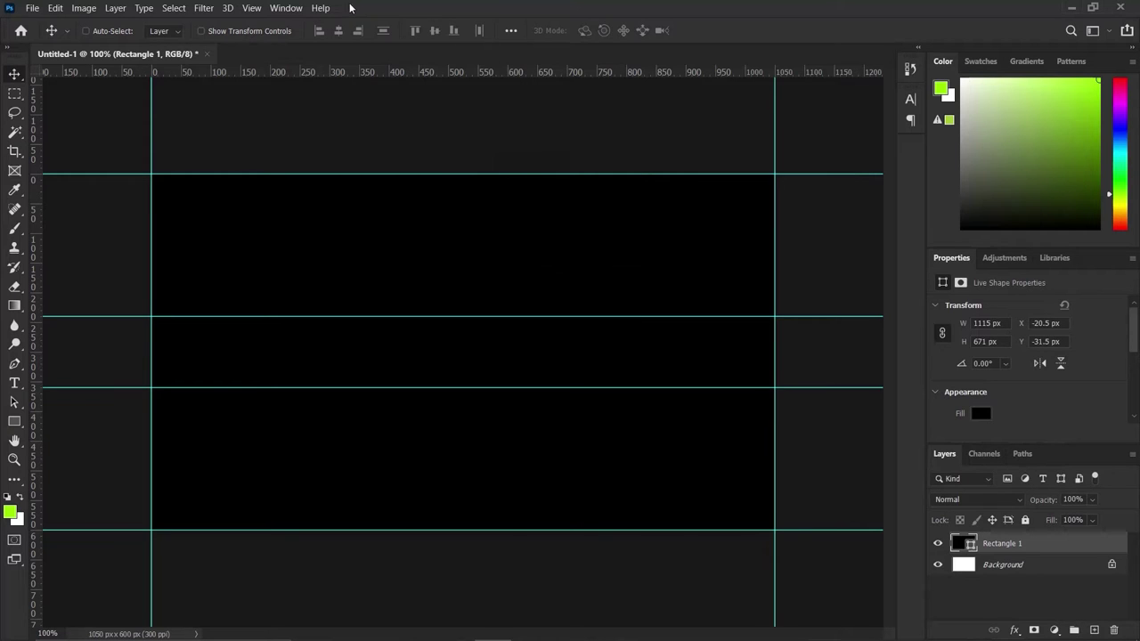
Add a vertical guide 5% in from the left edge.
click(252, 8)
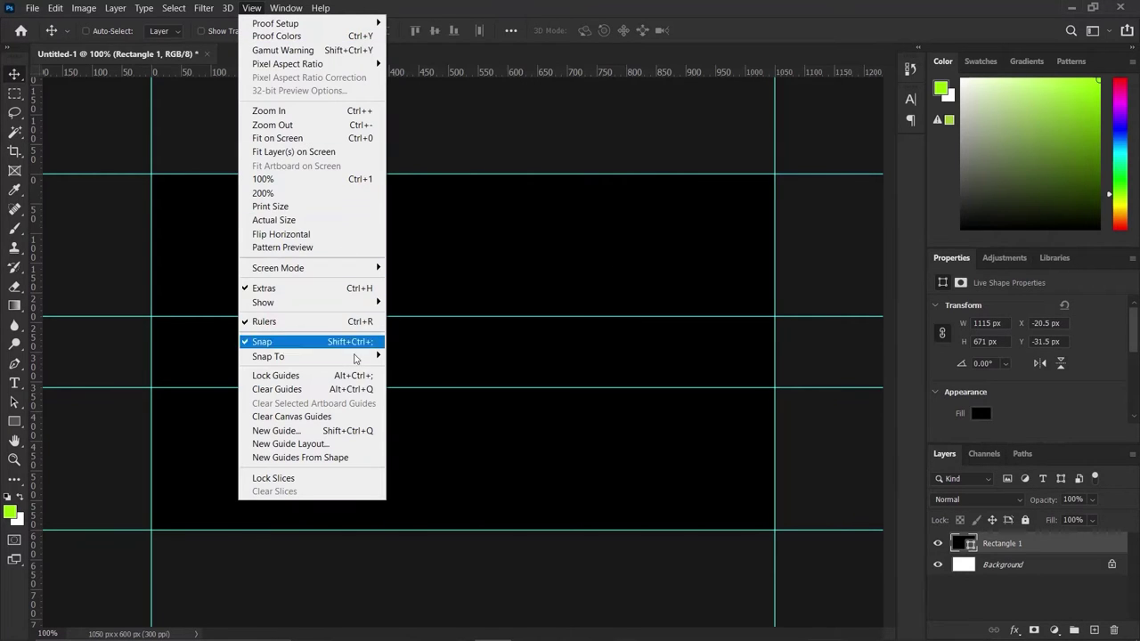
click(344, 432)
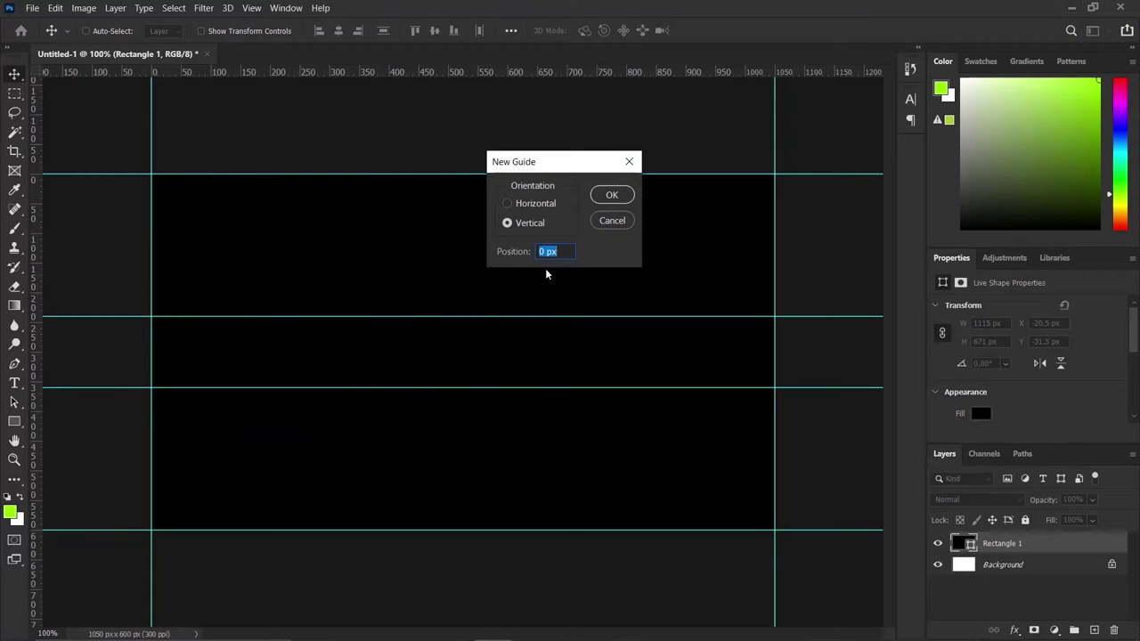
text(5%)
drag(546, 254, 515, 254)
click(610, 196)
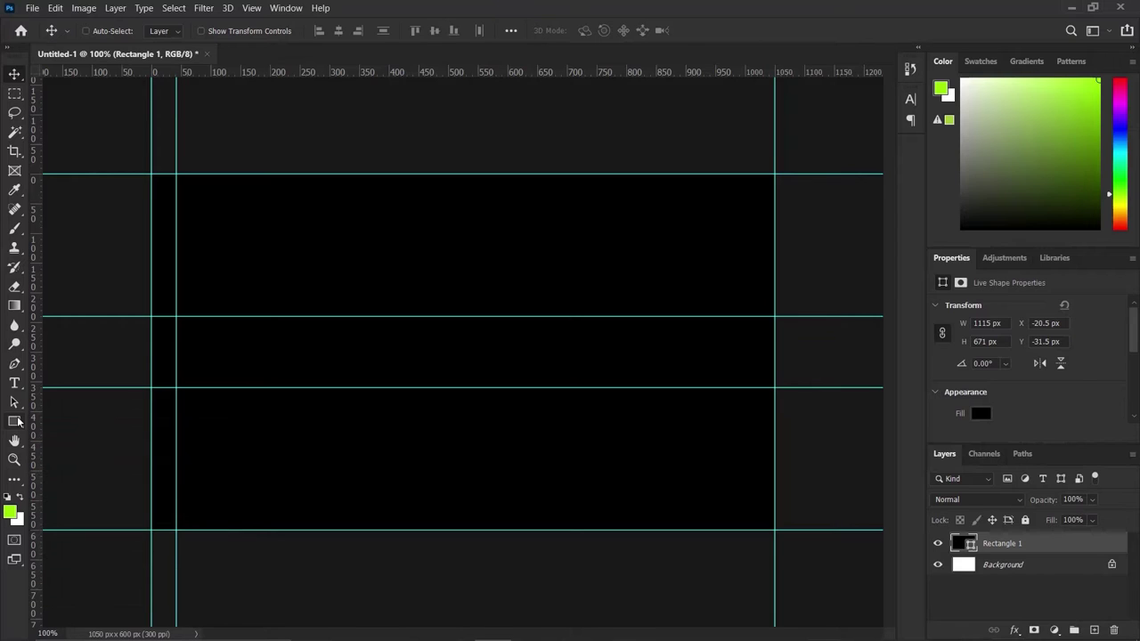
Draw a full-width rectangle band between the two middle guides.
click(16, 422)
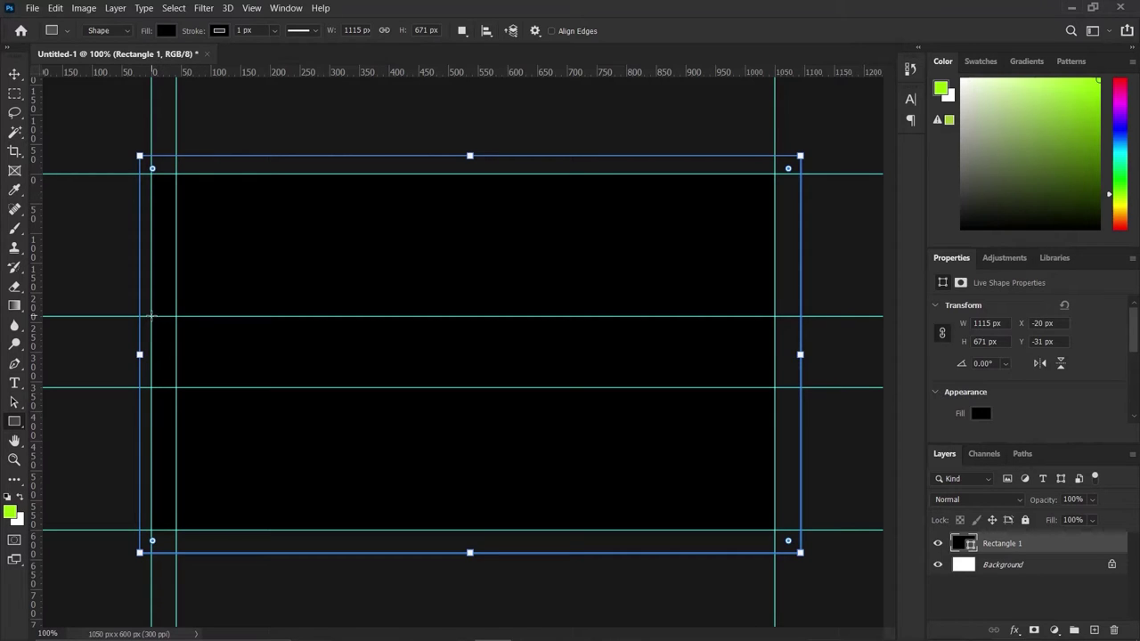
mouse_move(151, 316)
mouse_down()
mouse_move(600, 381)
mouse_move(758, 367)
mouse_move(781, 388)
mouse_move(772, 334)
mouse_move(773, 387)
mouse_up()
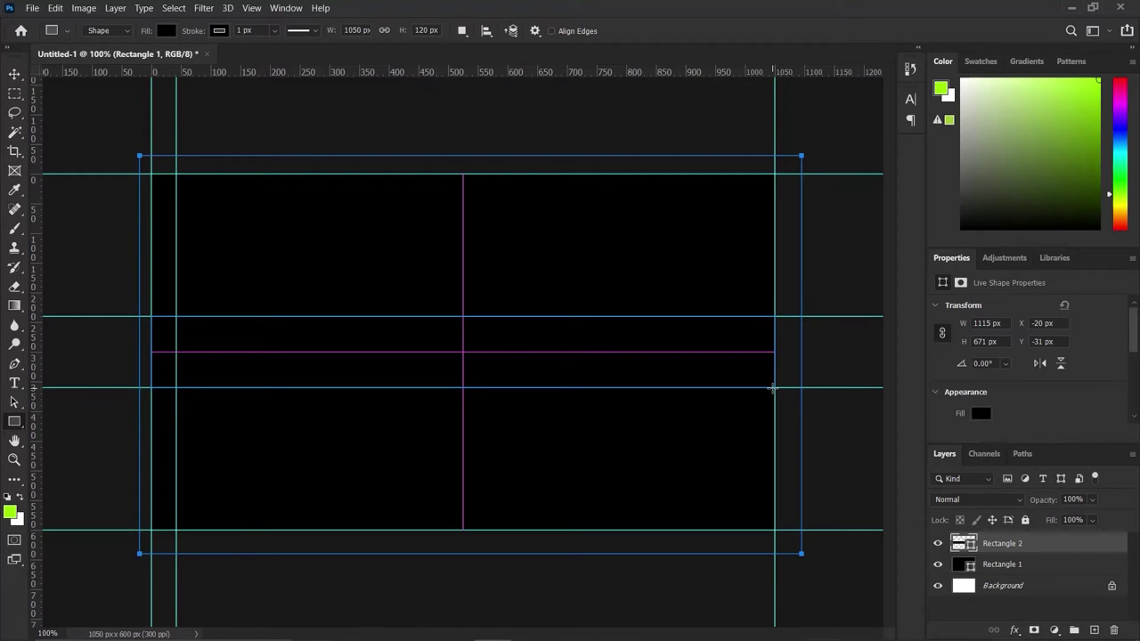
click(14, 73)
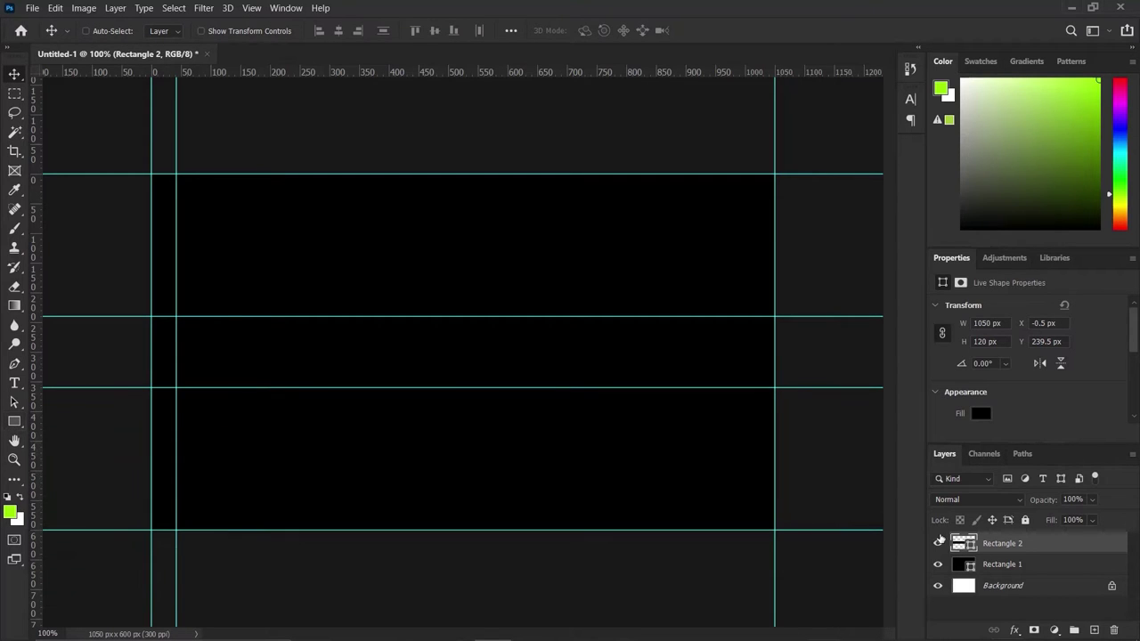
Fill the band with lime #99FE00.
double_click(967, 545)
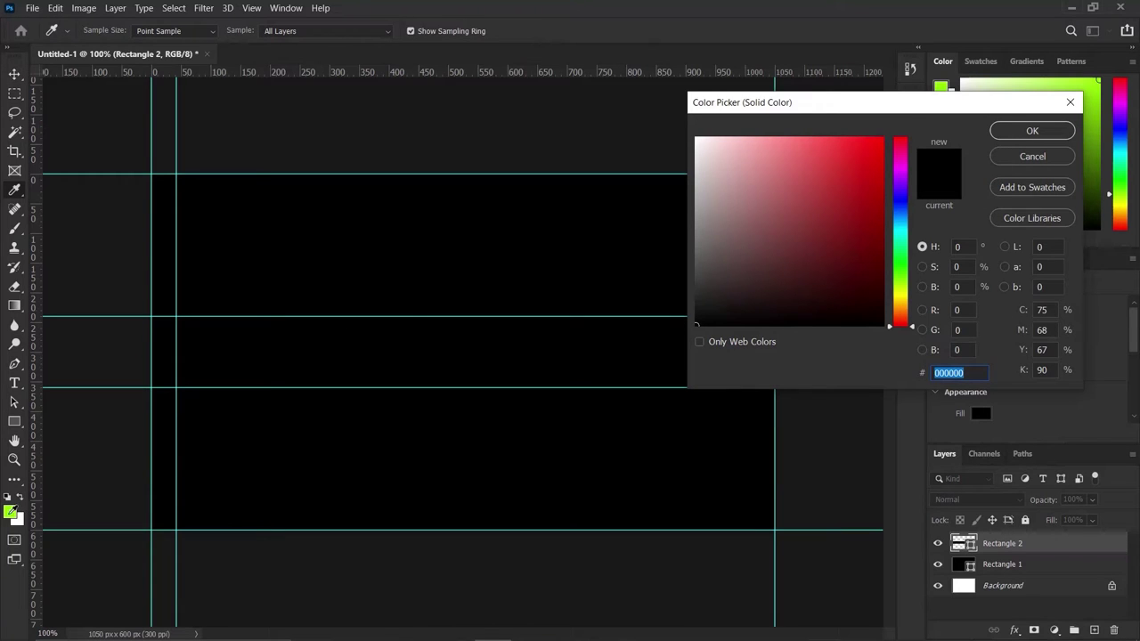
text(99fe00)
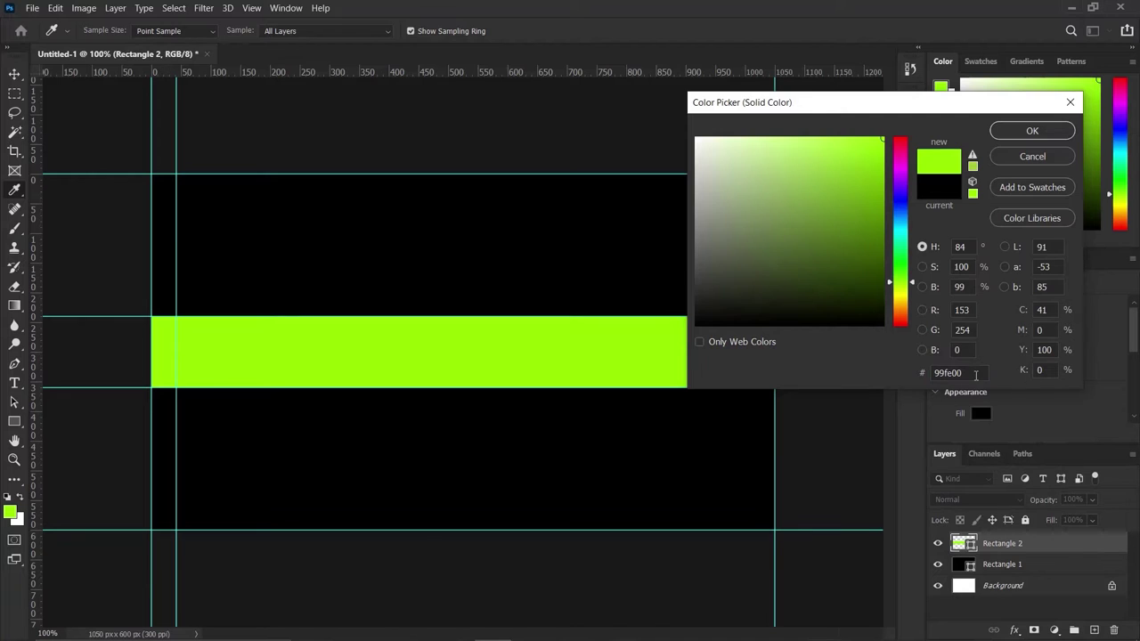
click(973, 371)
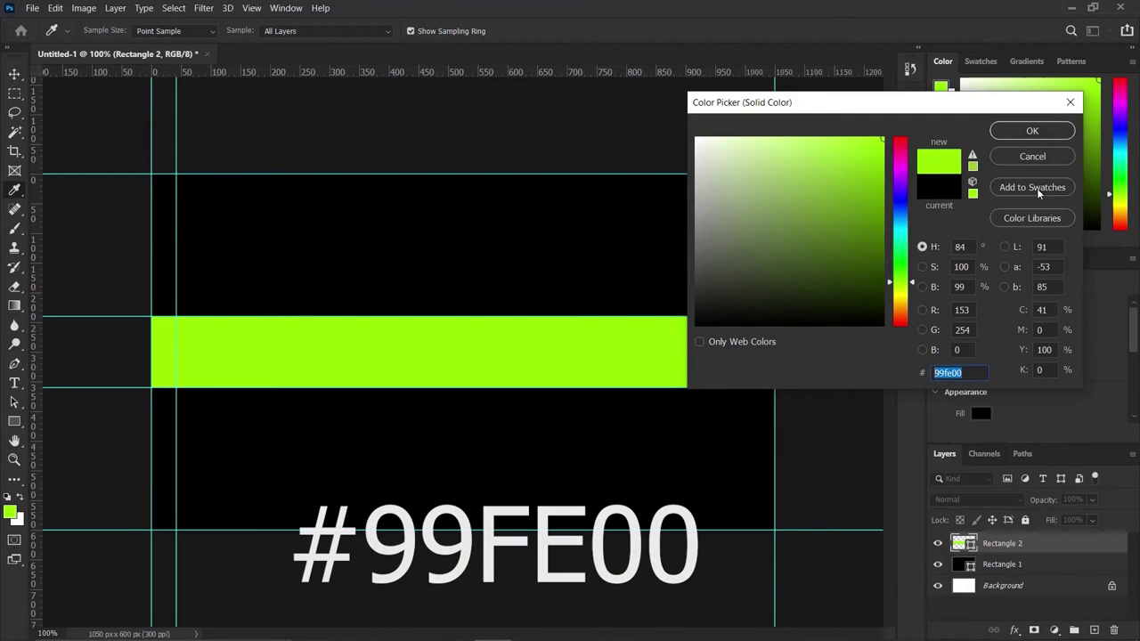
click(1030, 131)
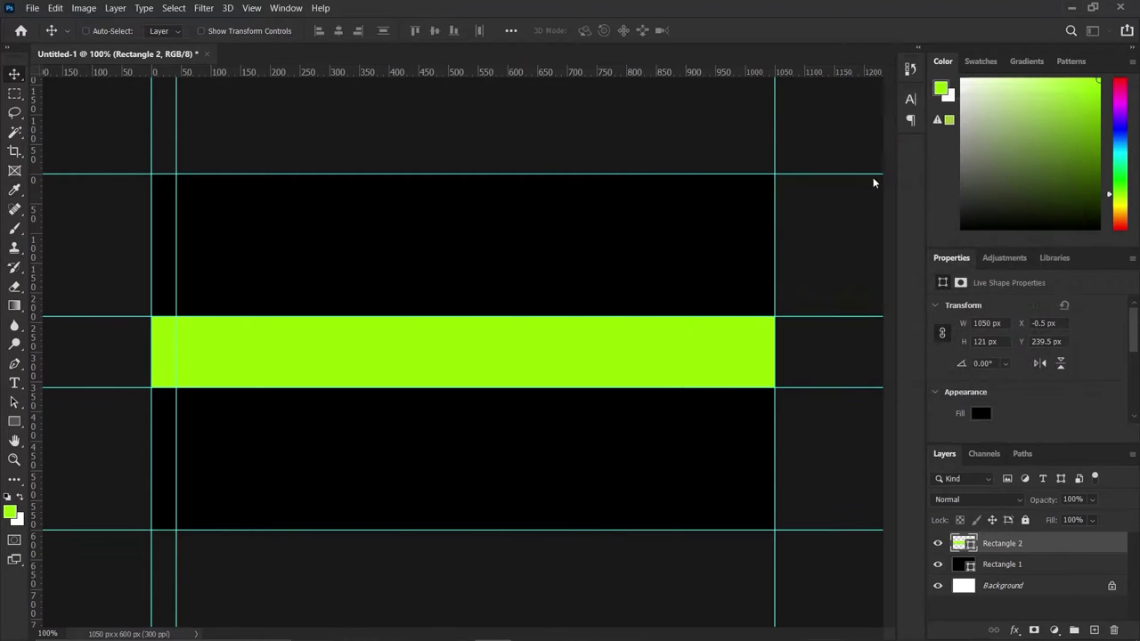
click(19, 427)
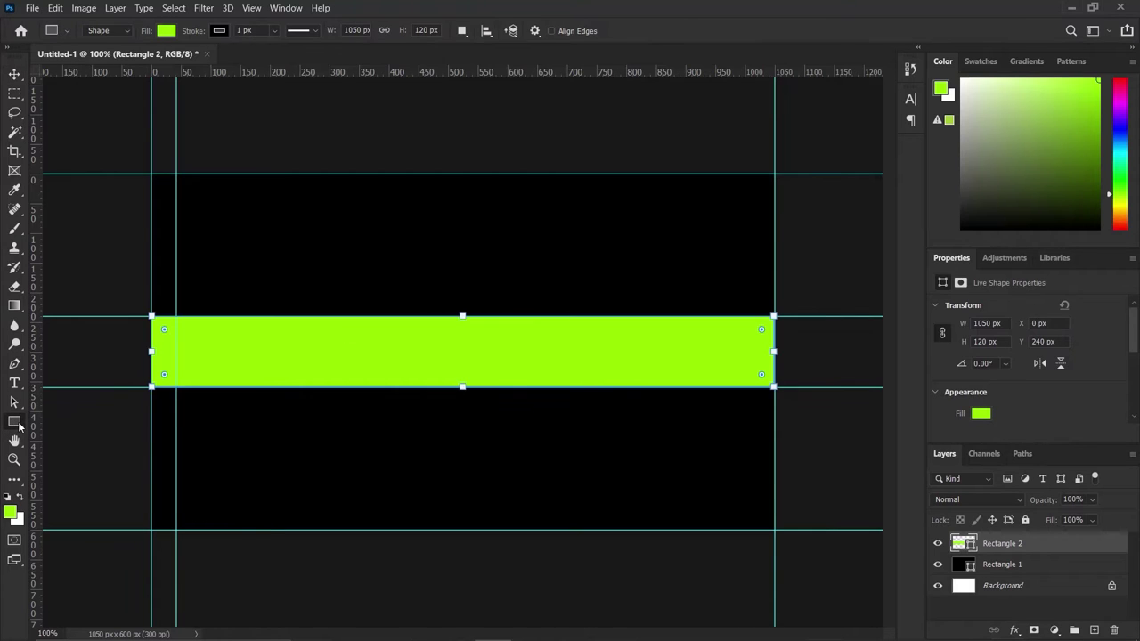
Draw a lime circle with the Ellipse tool and move it onto the band's right part.
right_click(18, 426)
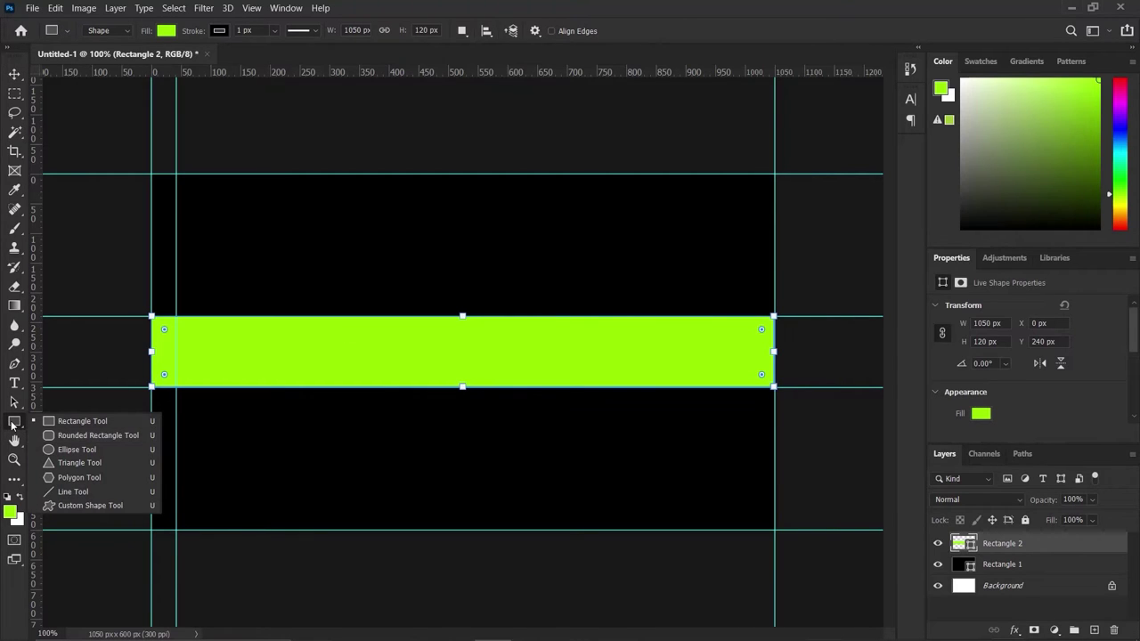
click(62, 449)
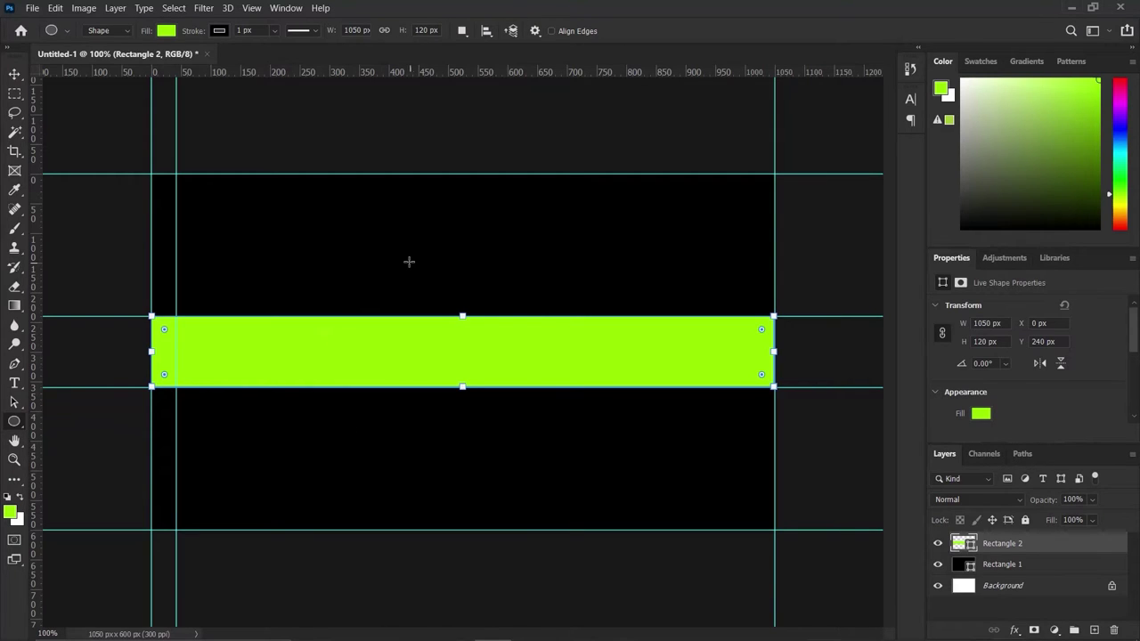
drag(409, 261, 483, 336)
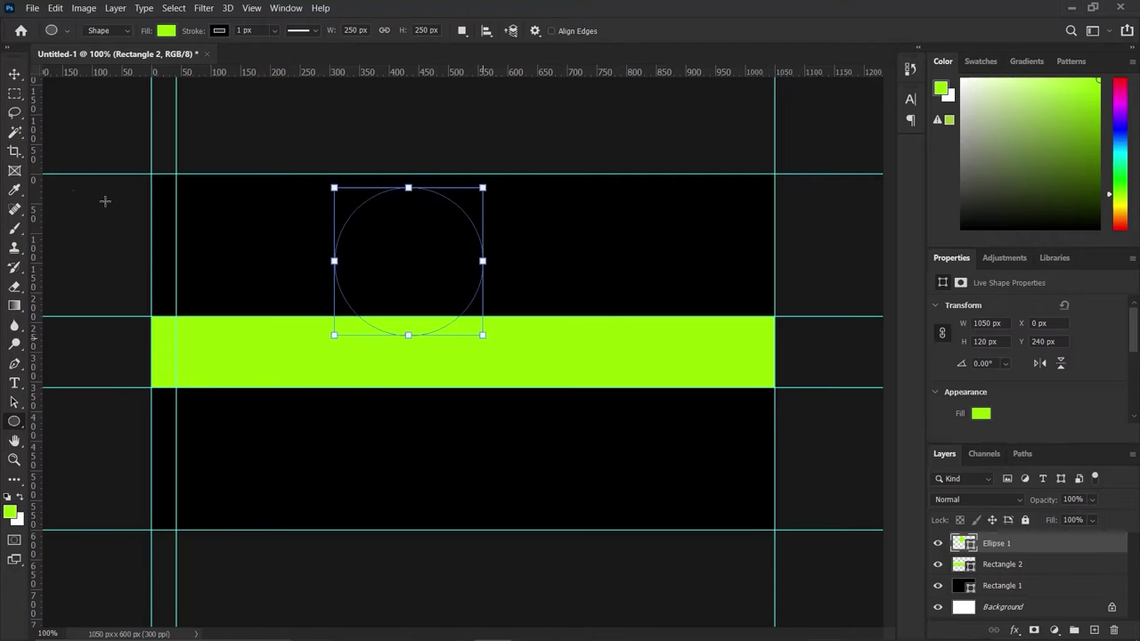
click(15, 74)
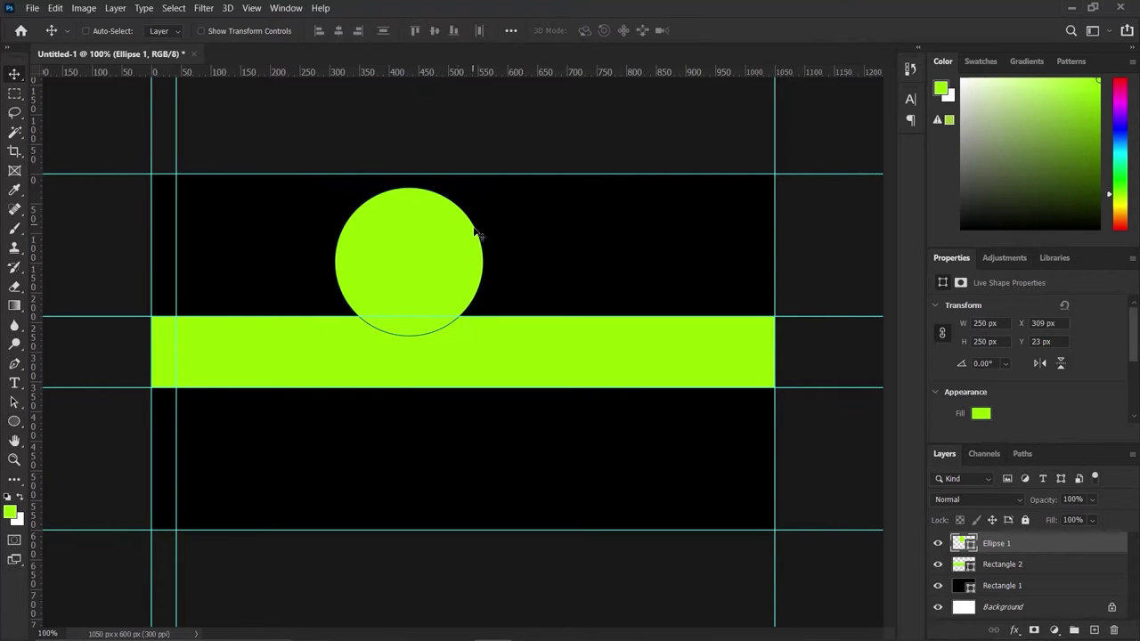
drag(457, 232, 716, 300)
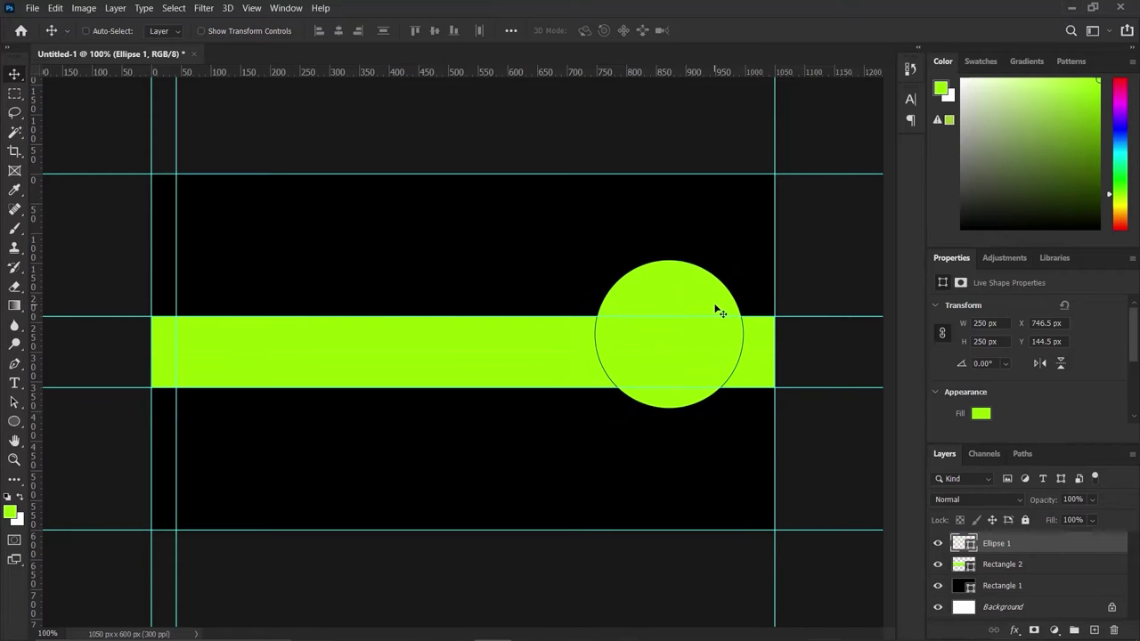
Set the circle's stroke to No Color.
click(10, 421)
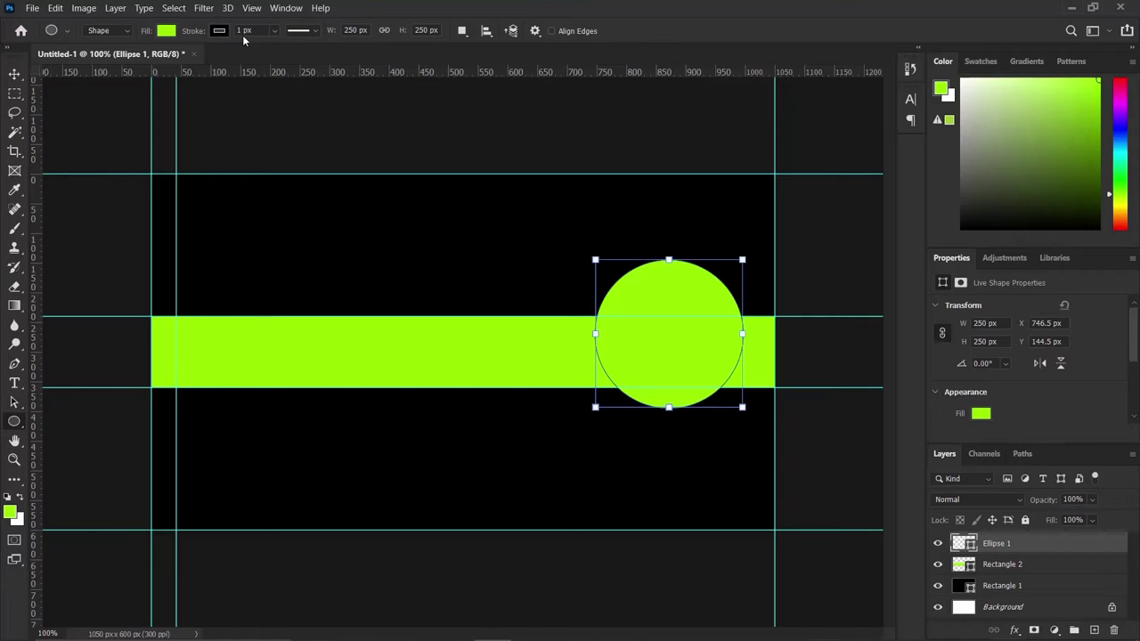
click(221, 30)
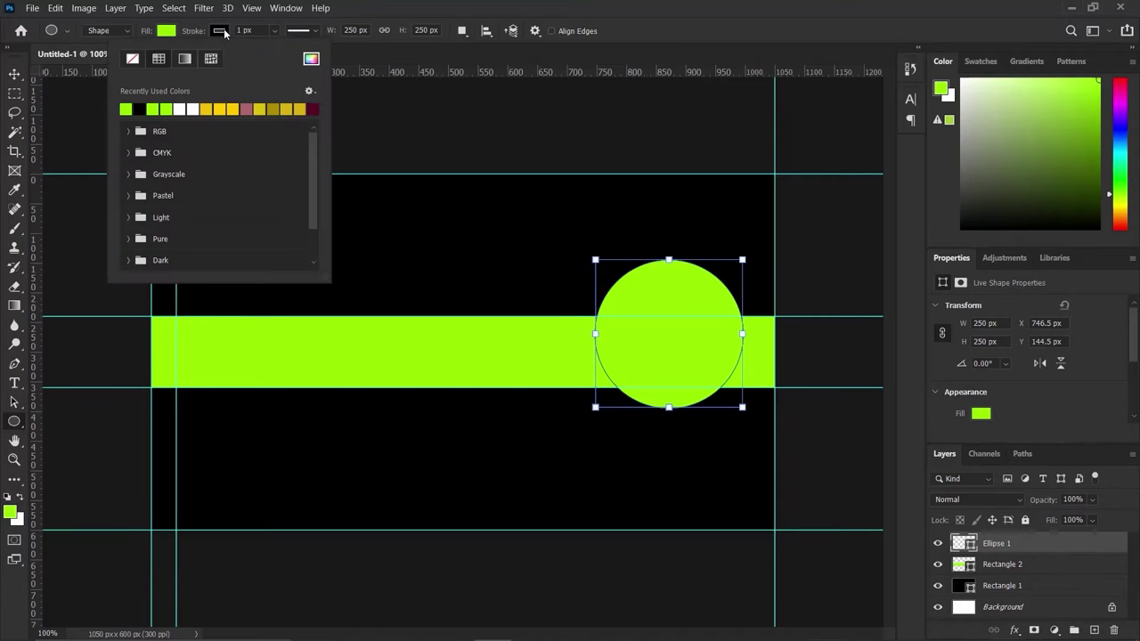
click(132, 60)
click(15, 73)
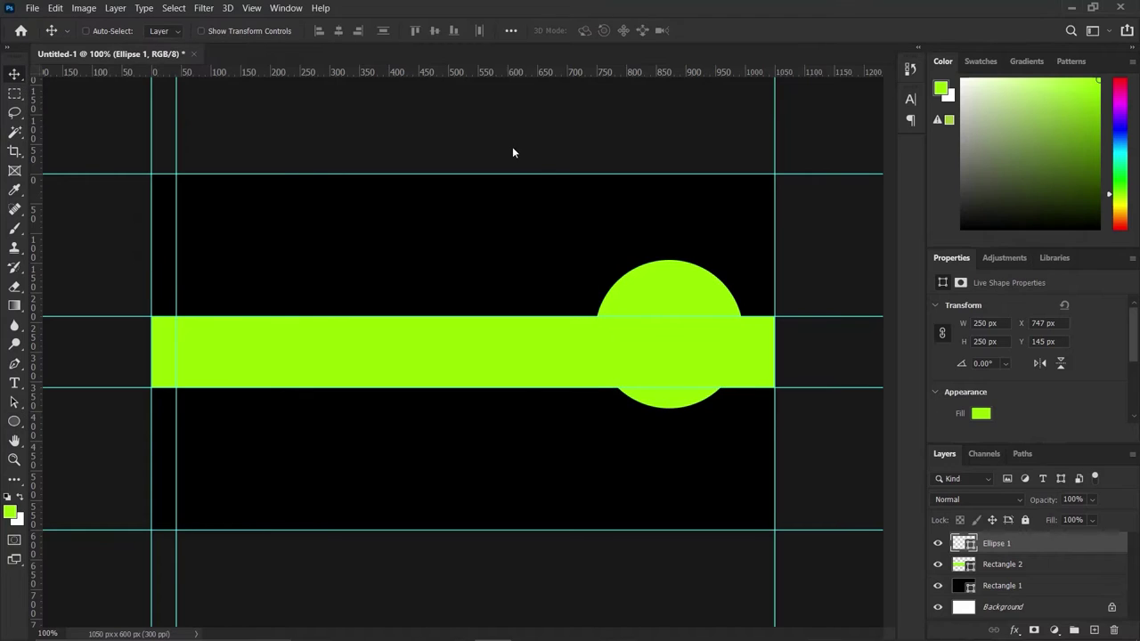
Scale the circle up to 297 px, shift it about 30 px left, and duplicate it.
key(ctrl)
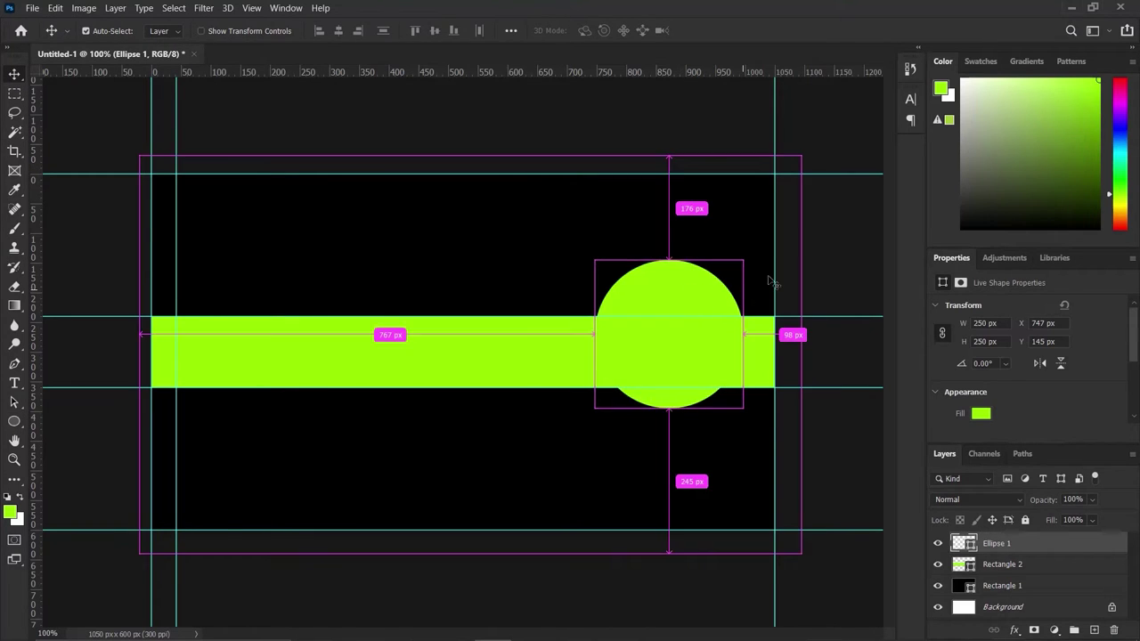
key(ctrl+t)
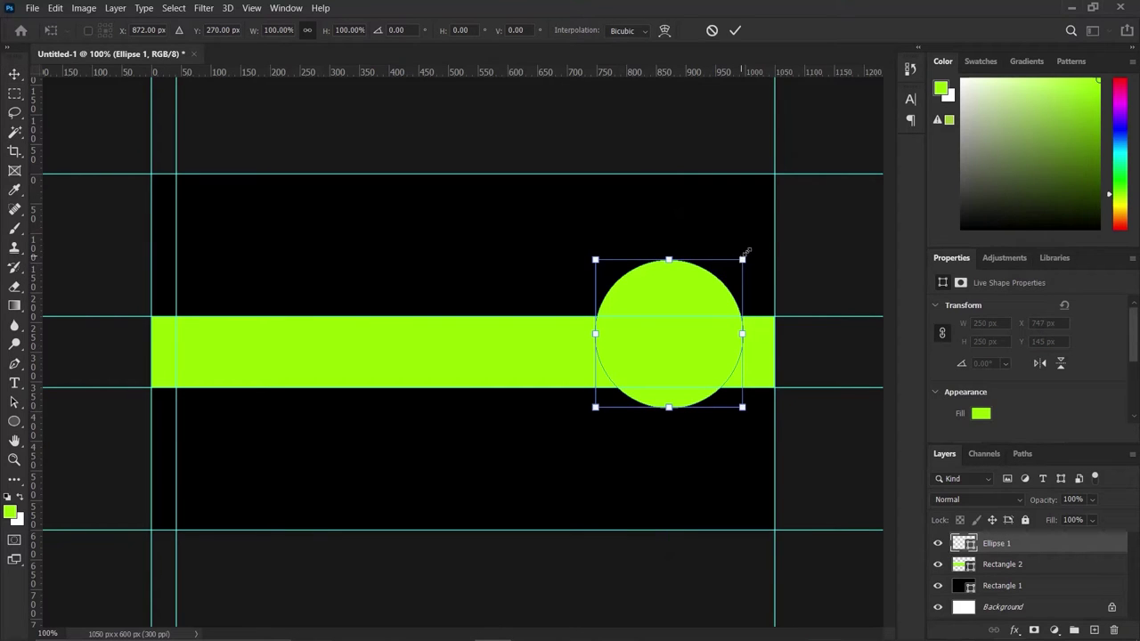
drag(745, 252, 756, 244)
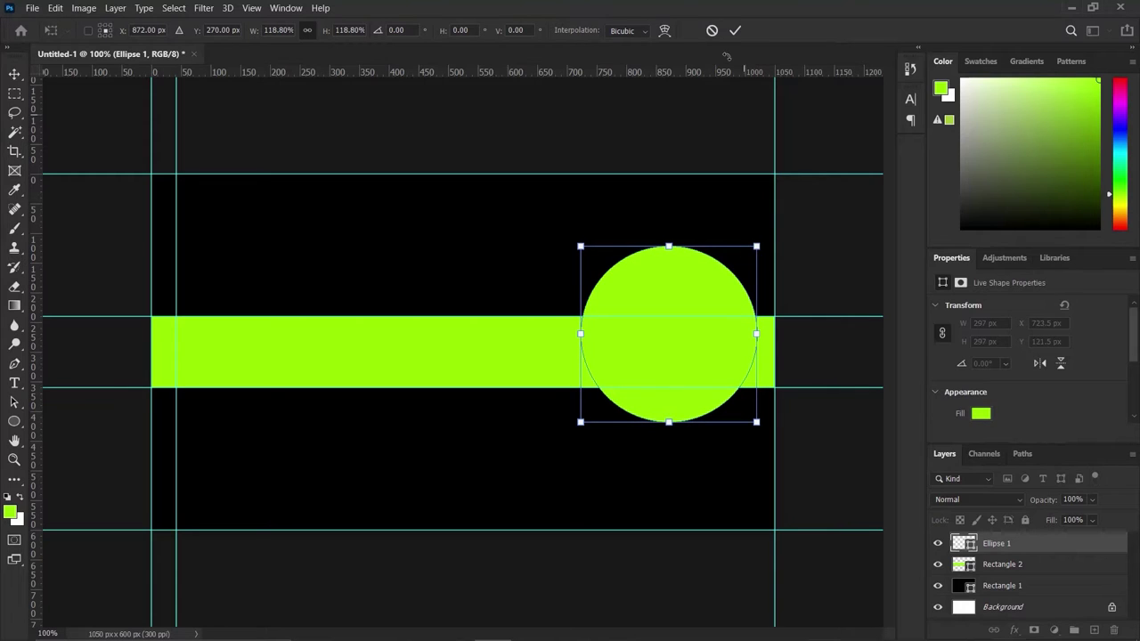
click(735, 38)
key(v)
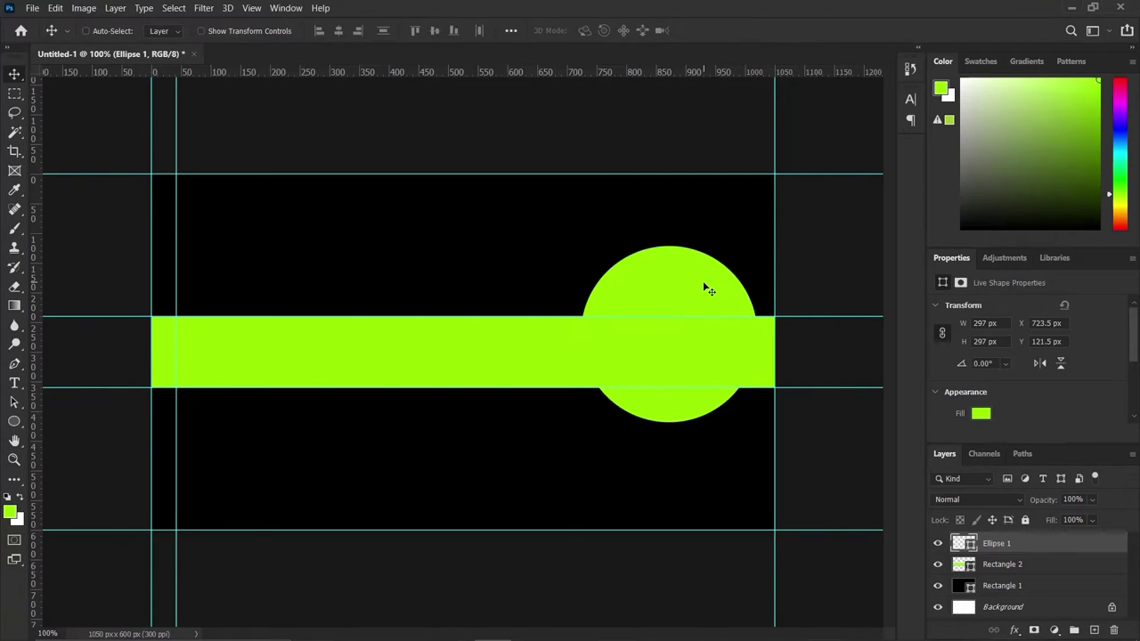
drag(707, 285, 687, 286)
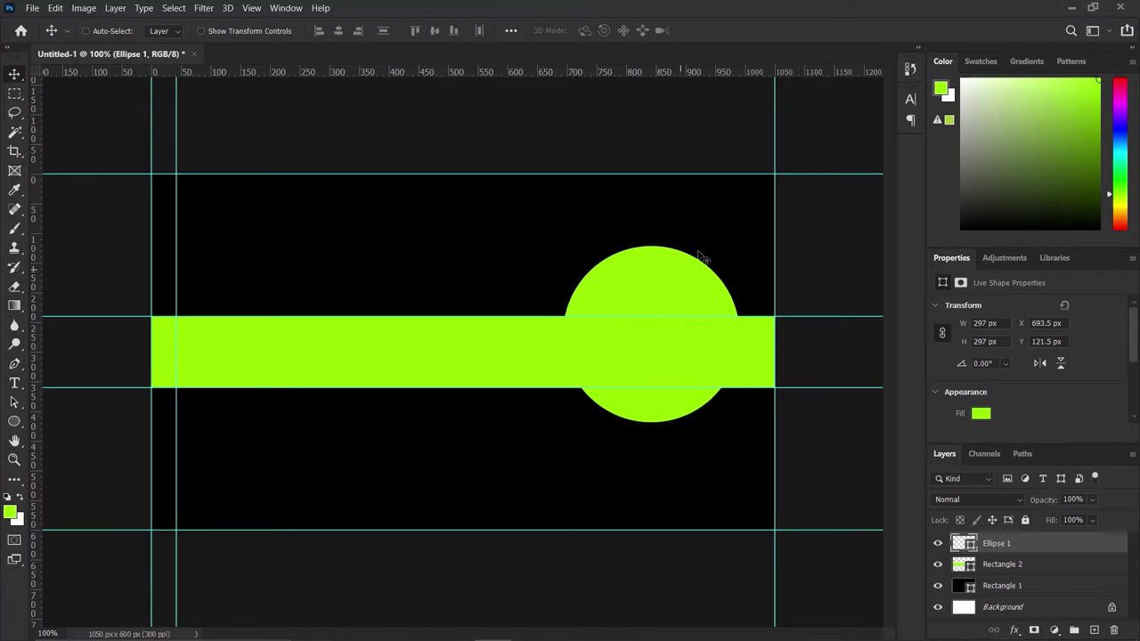
key(ctrl+j)
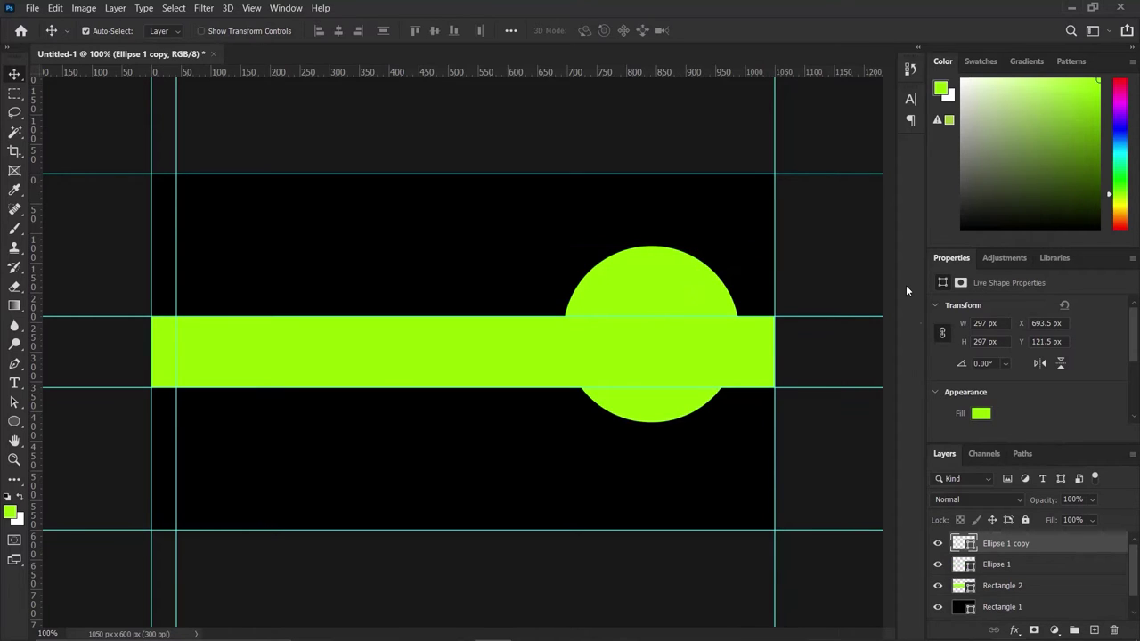
Make Ellipse 1 copy black and shrink it to 261 px inside the lime circle.
double_click(958, 541)
drag(784, 312, 661, 333)
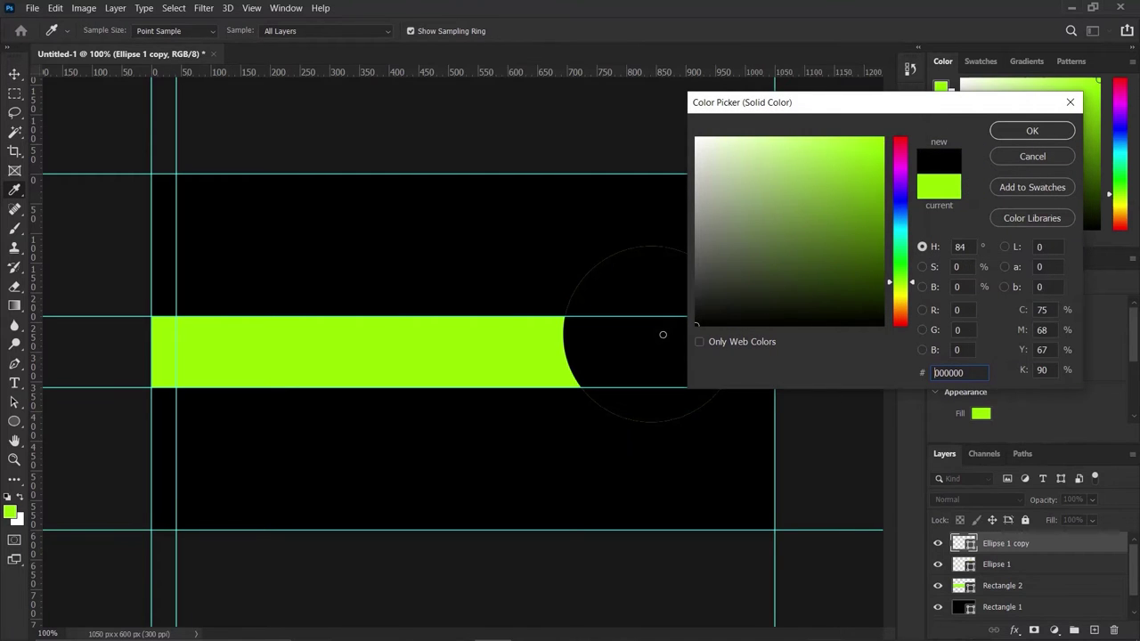
click(1030, 132)
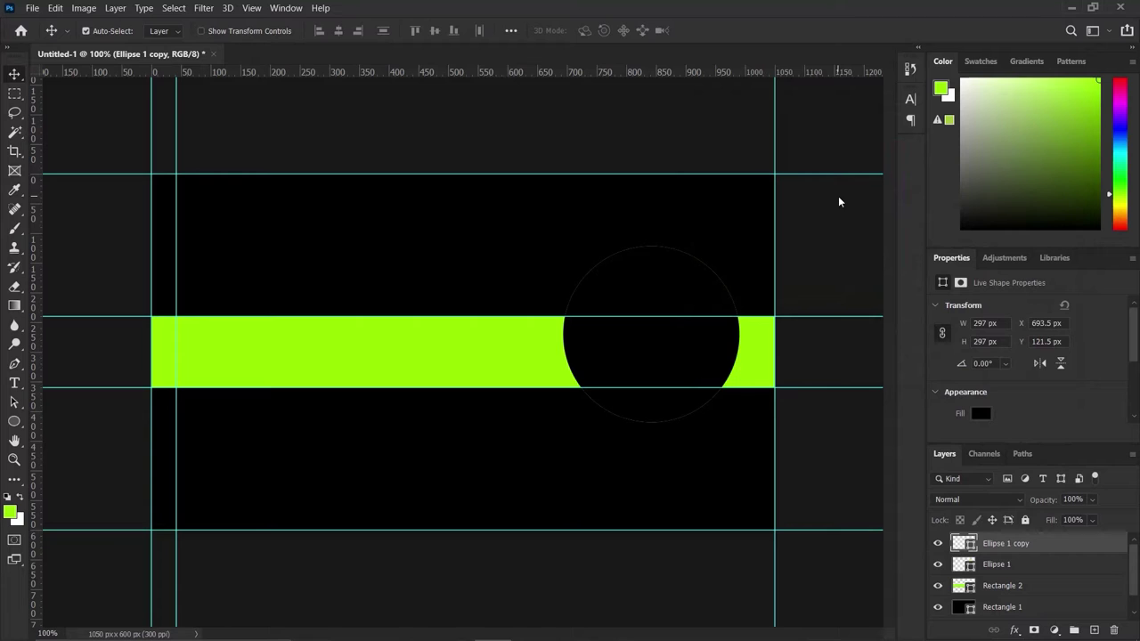
key(ctrl+t)
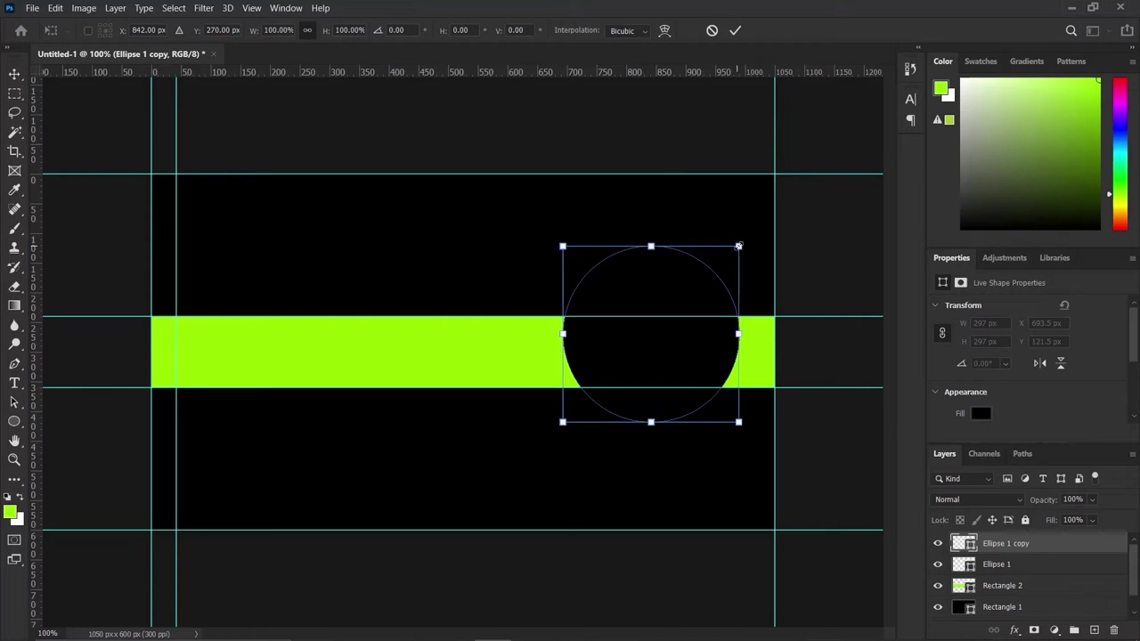
drag(738, 245, 728, 256)
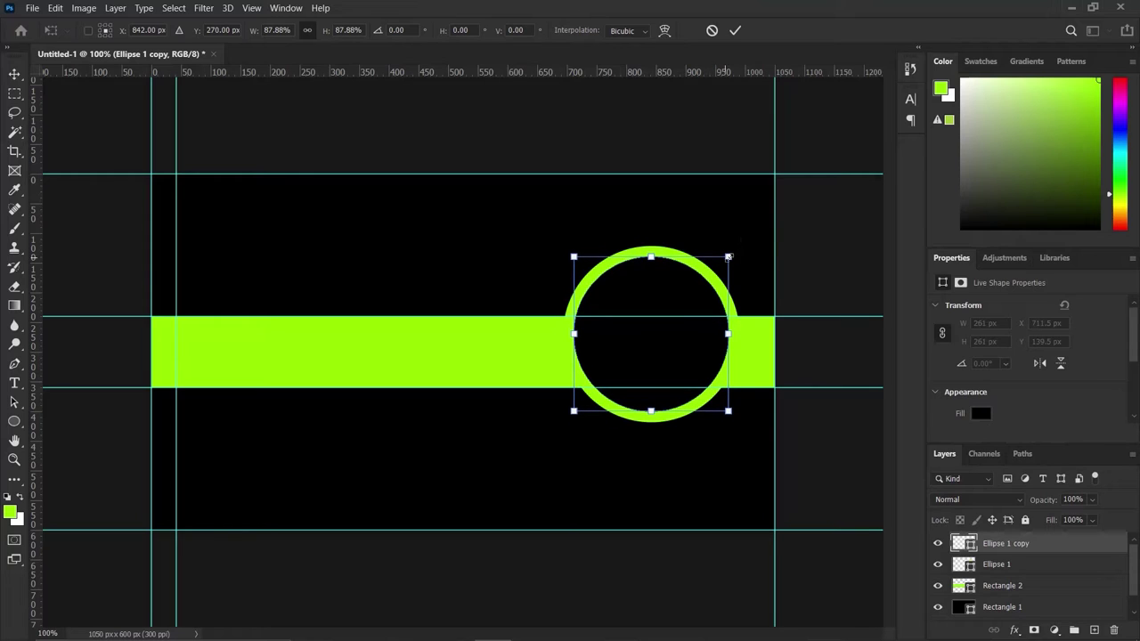
click(736, 31)
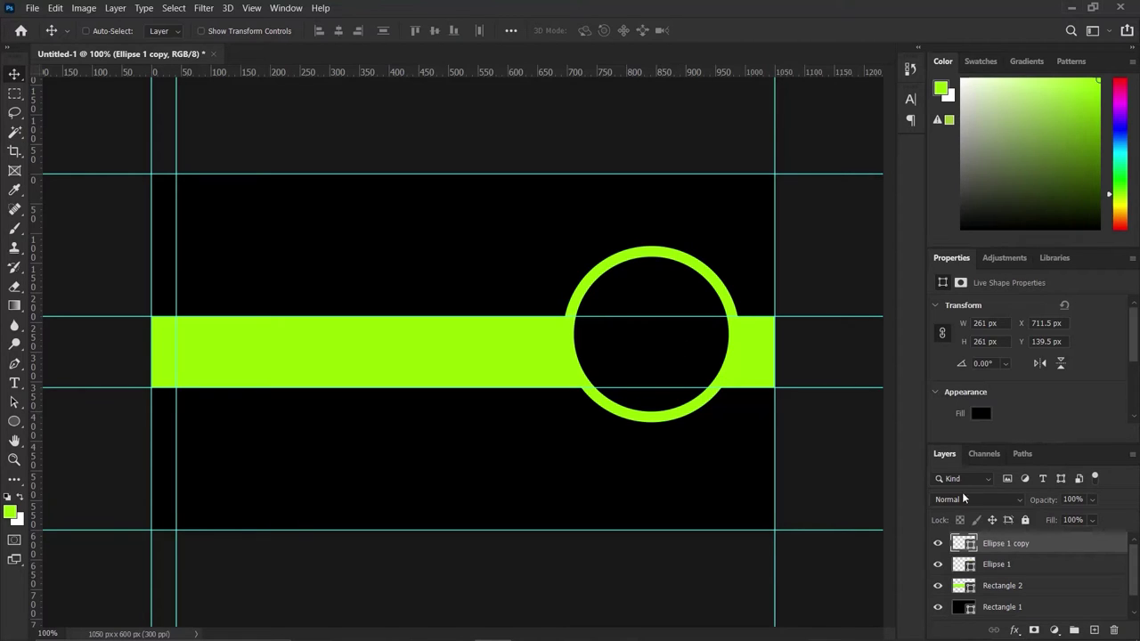
Add a drop shadow with 62 px size to Ellipse 1 copy.
double_click(1067, 548)
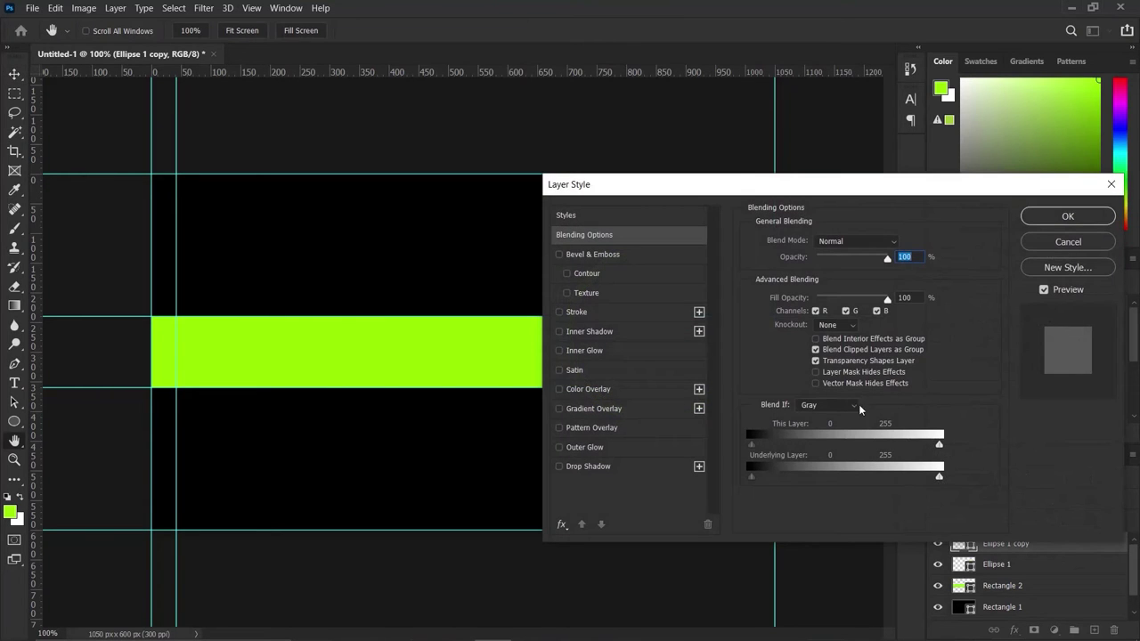
drag(747, 184, 249, 108)
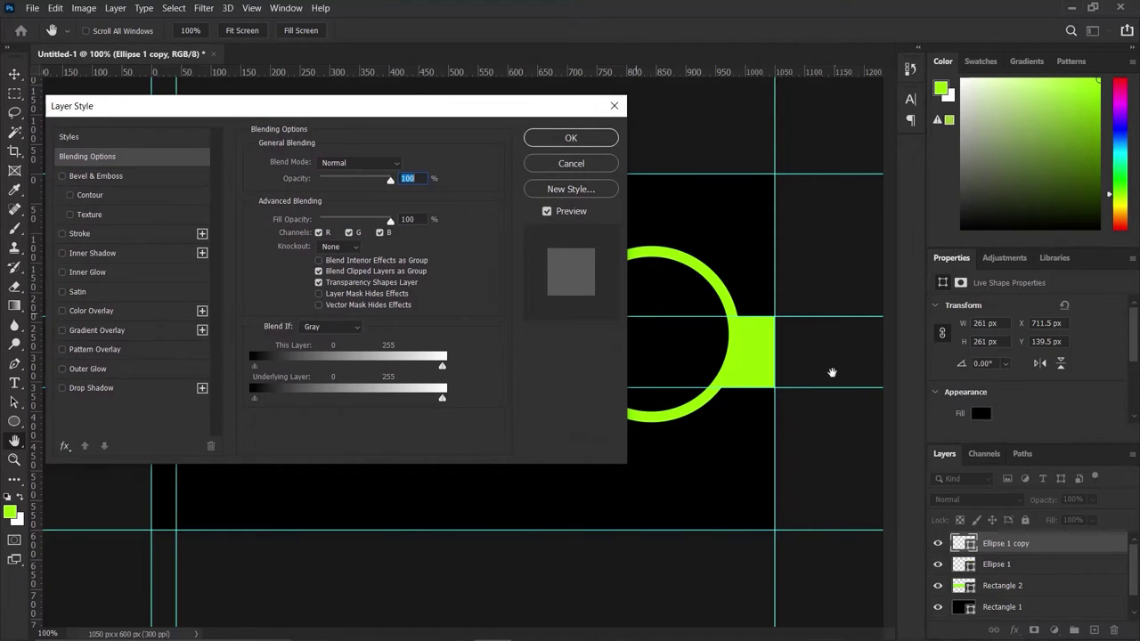
click(86, 389)
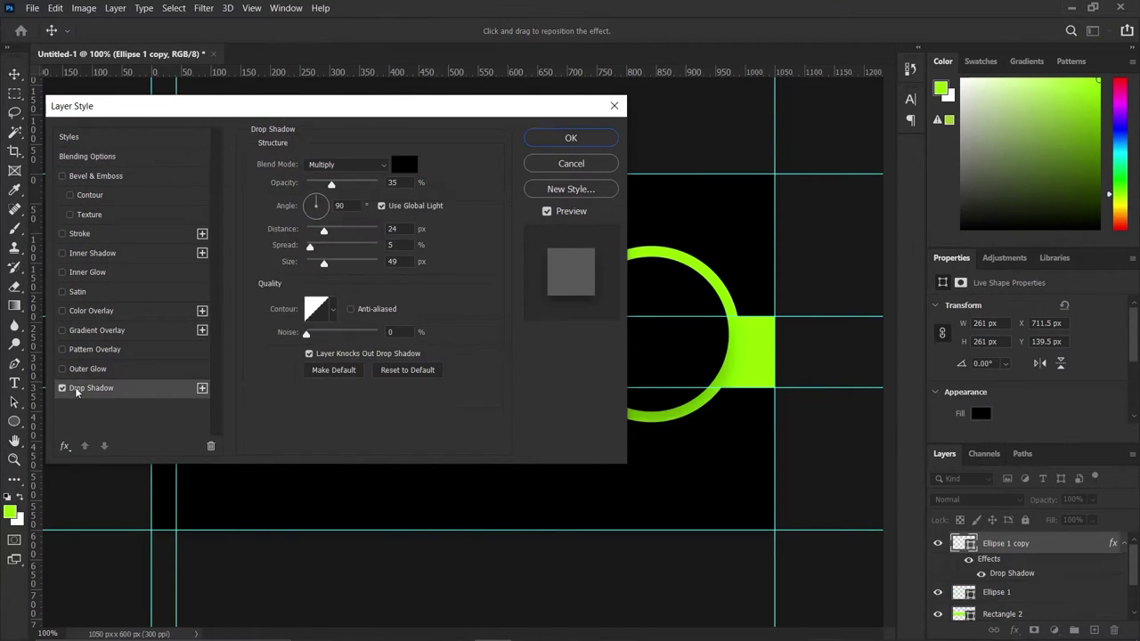
drag(343, 103, 233, 67)
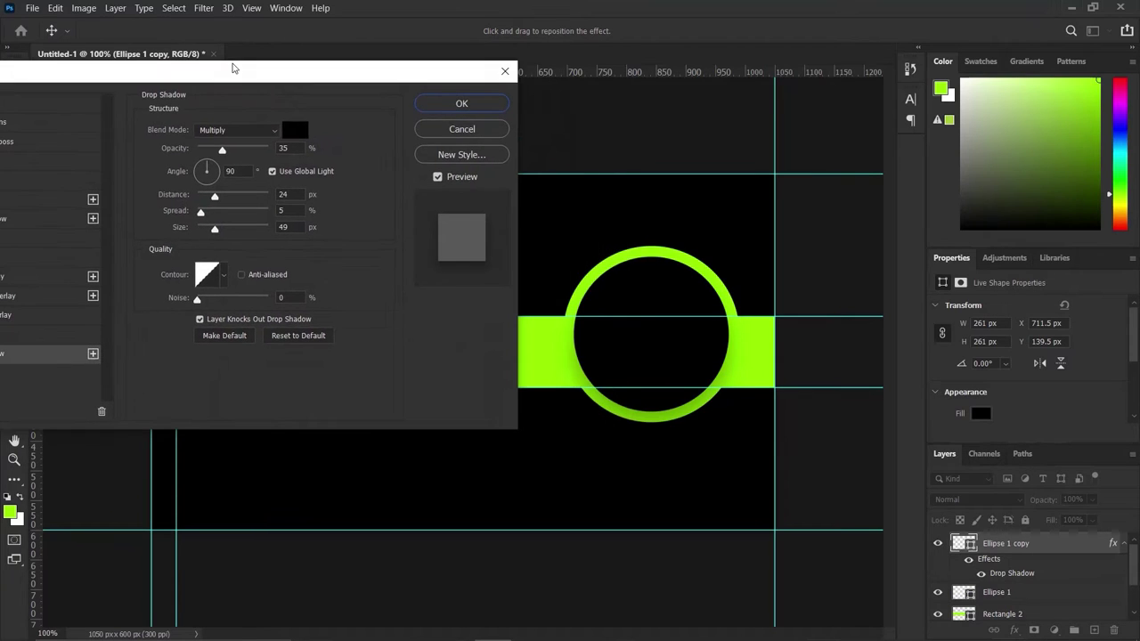
click(219, 229)
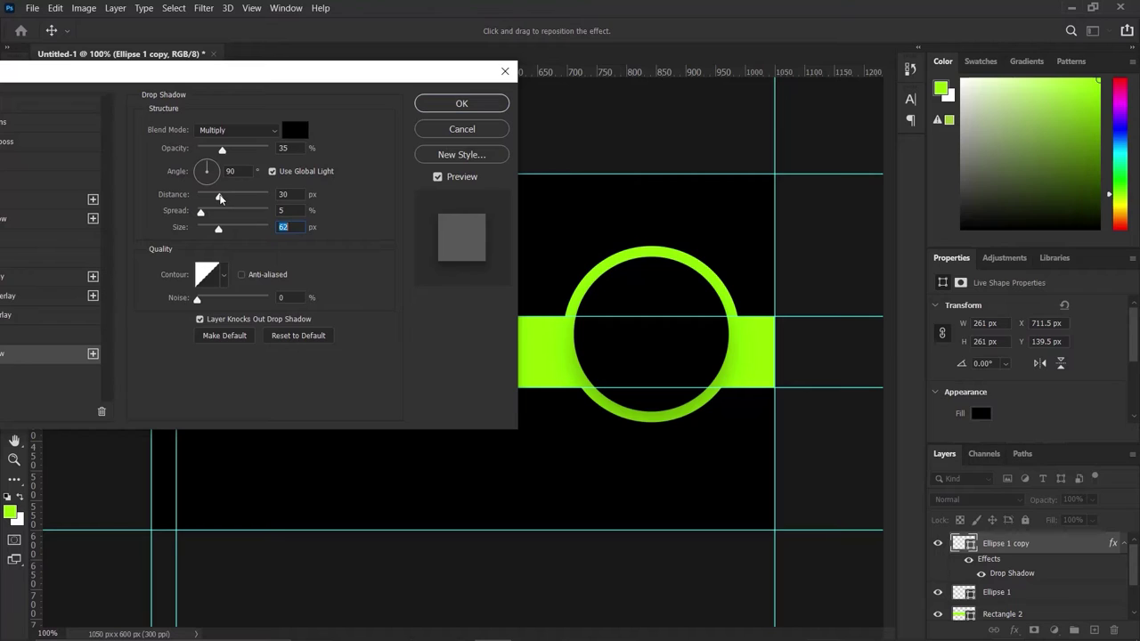
click(220, 197)
Add second and third drop shadows, reduce their distance, and apply the styles.
click(93, 354)
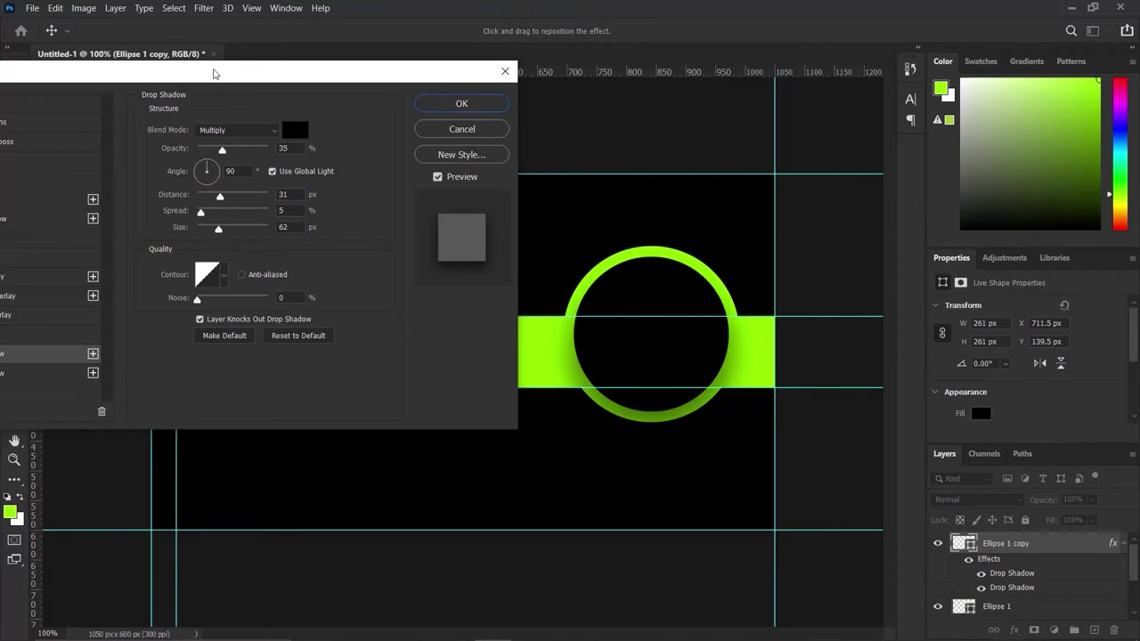
drag(225, 74, 282, 57)
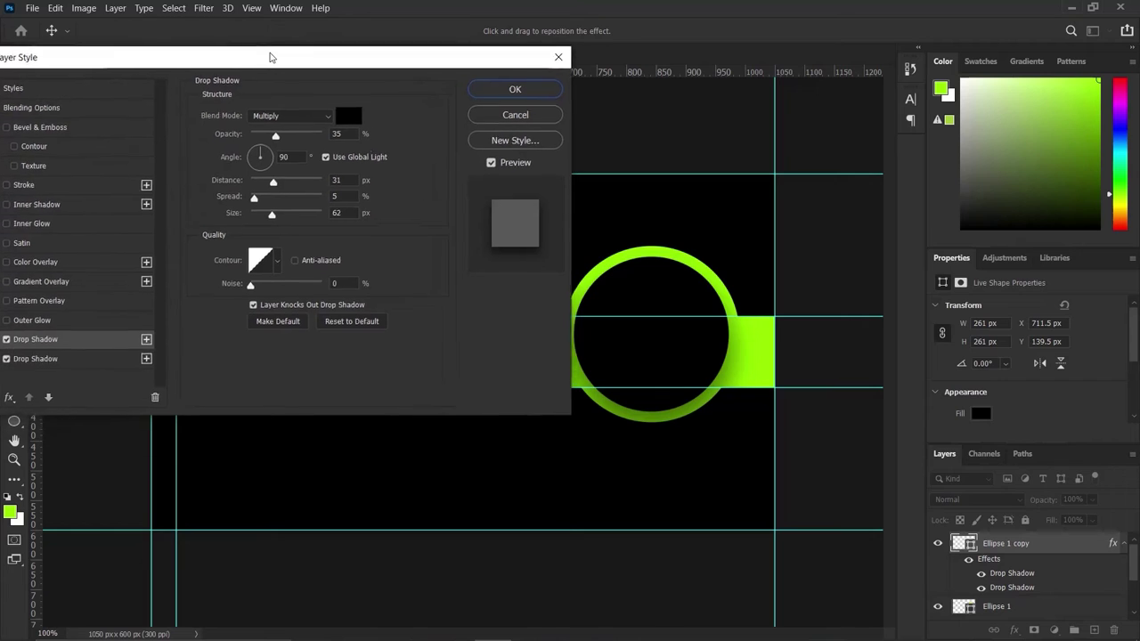
click(149, 338)
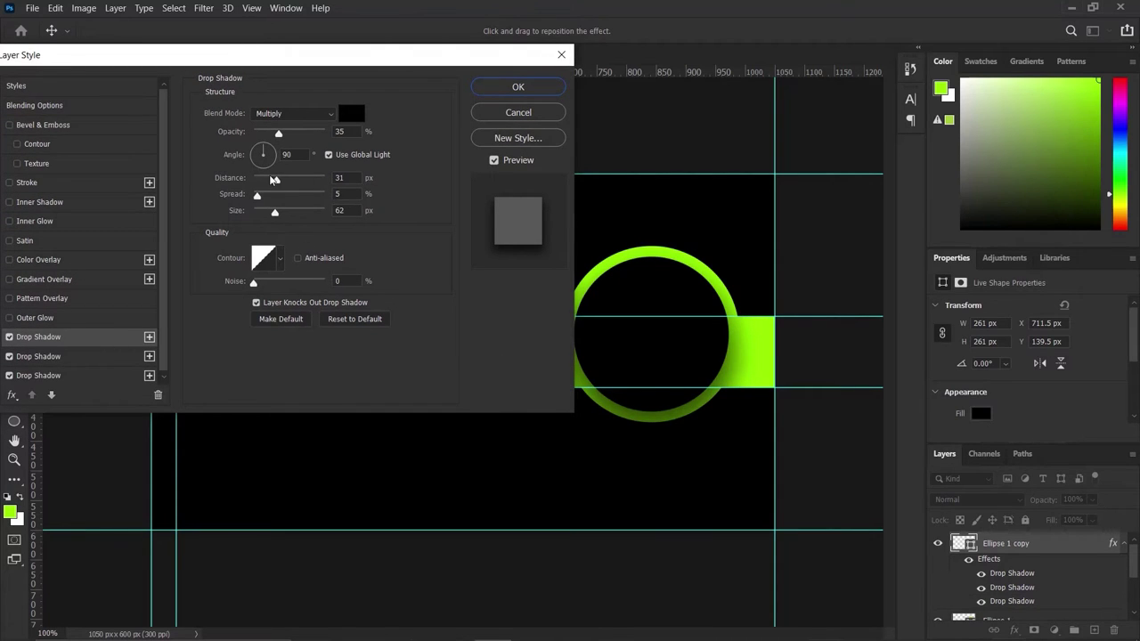
drag(277, 180, 264, 181)
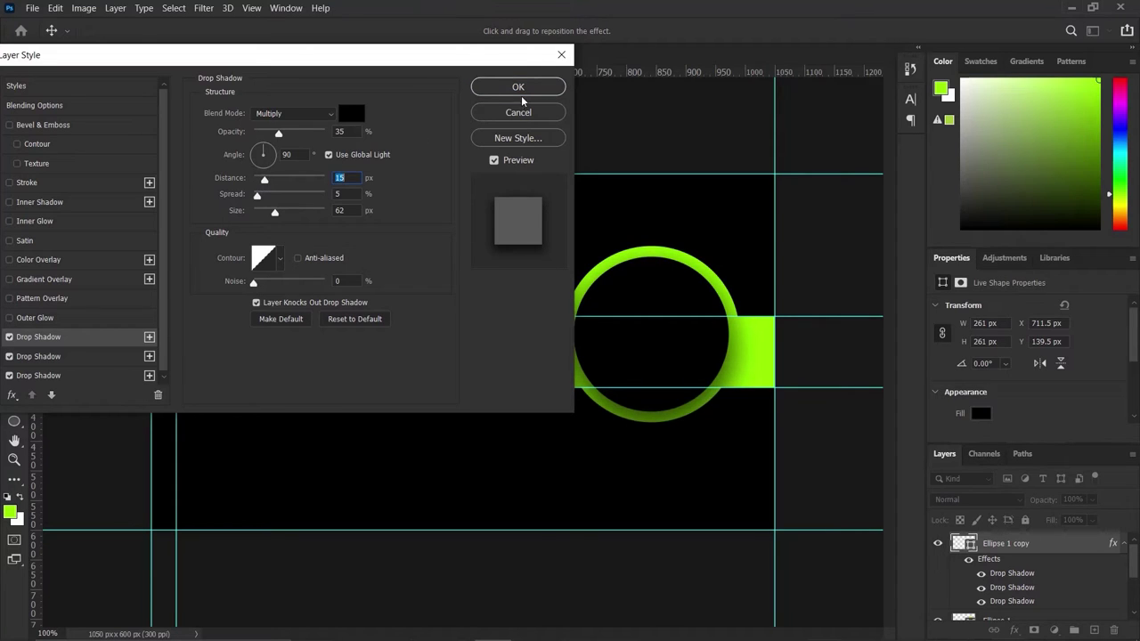
click(549, 90)
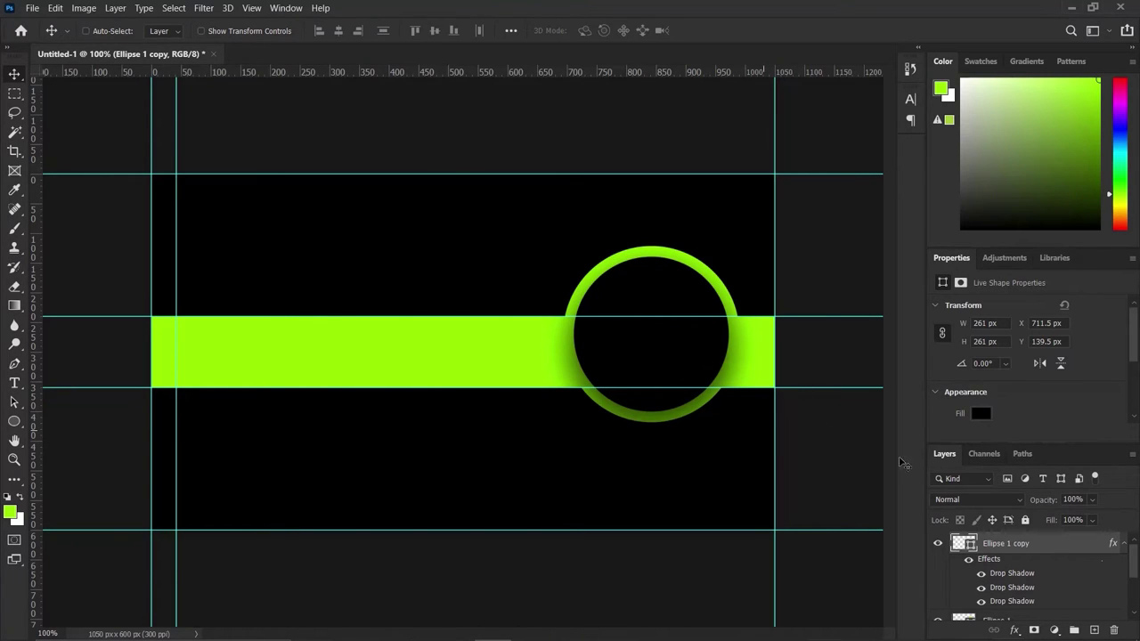
click(1126, 545)
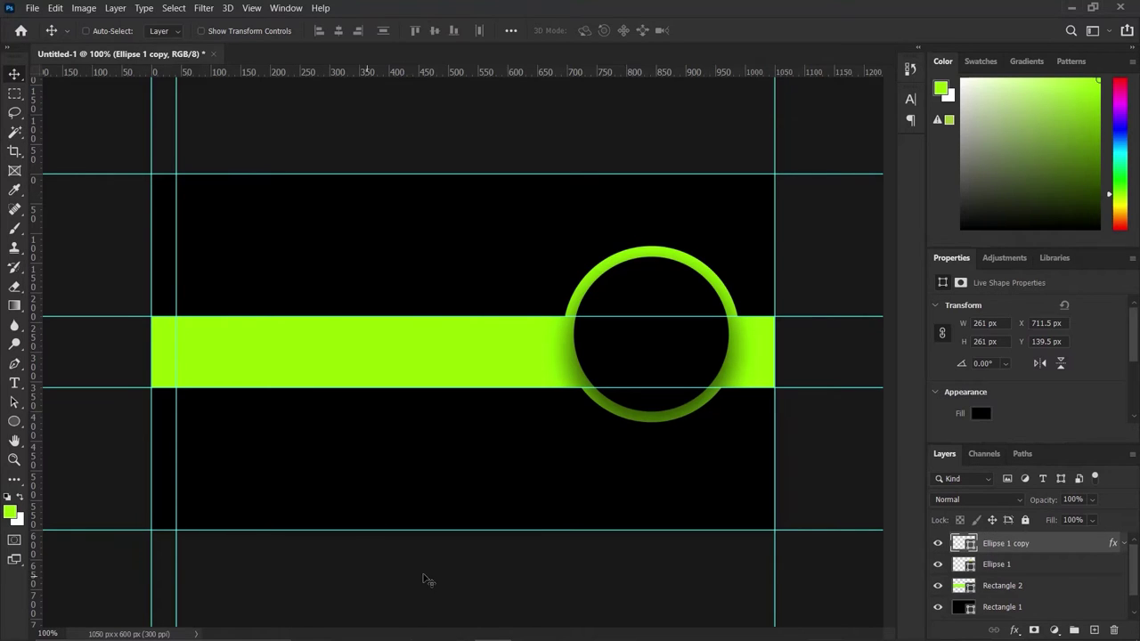
Drag LOGO.png from the BUSINESS CARD folder onto the card as a new layer.
click(535, 630)
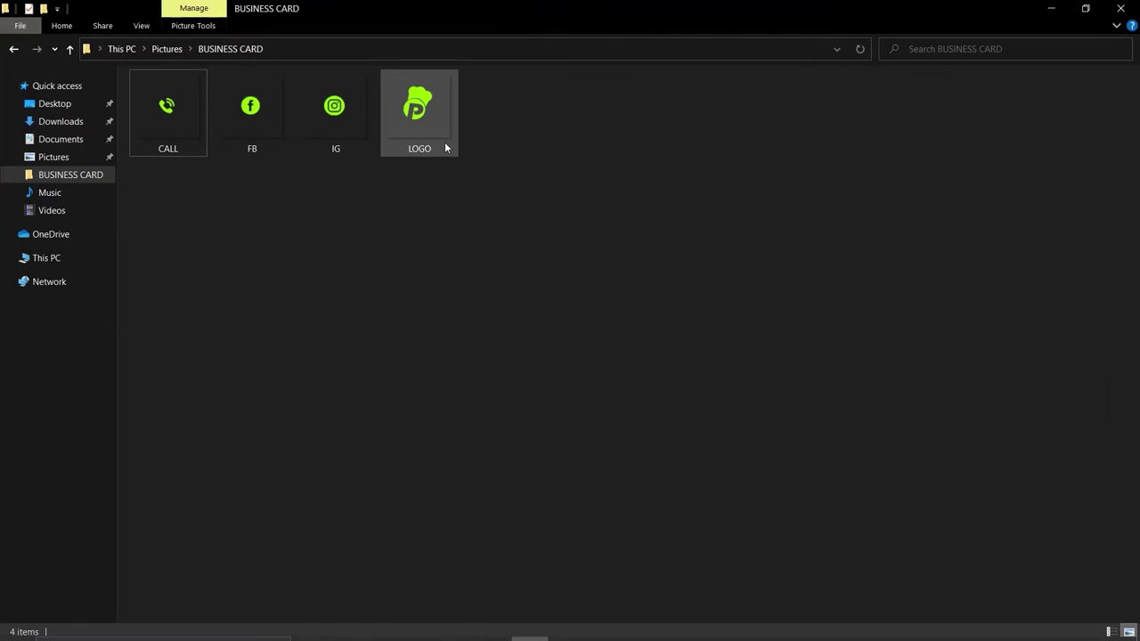
drag(432, 128, 516, 335)
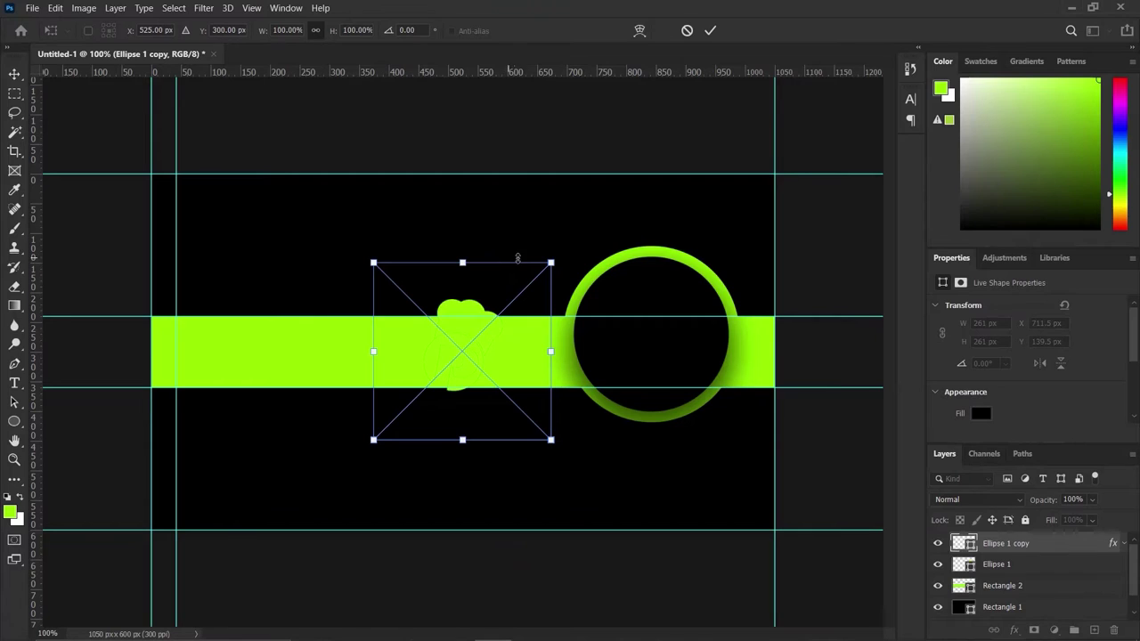
Commit the placed logo, move it into the lime ring and scale it to 79% (150 x 141 px).
click(709, 30)
drag(456, 357, 651, 332)
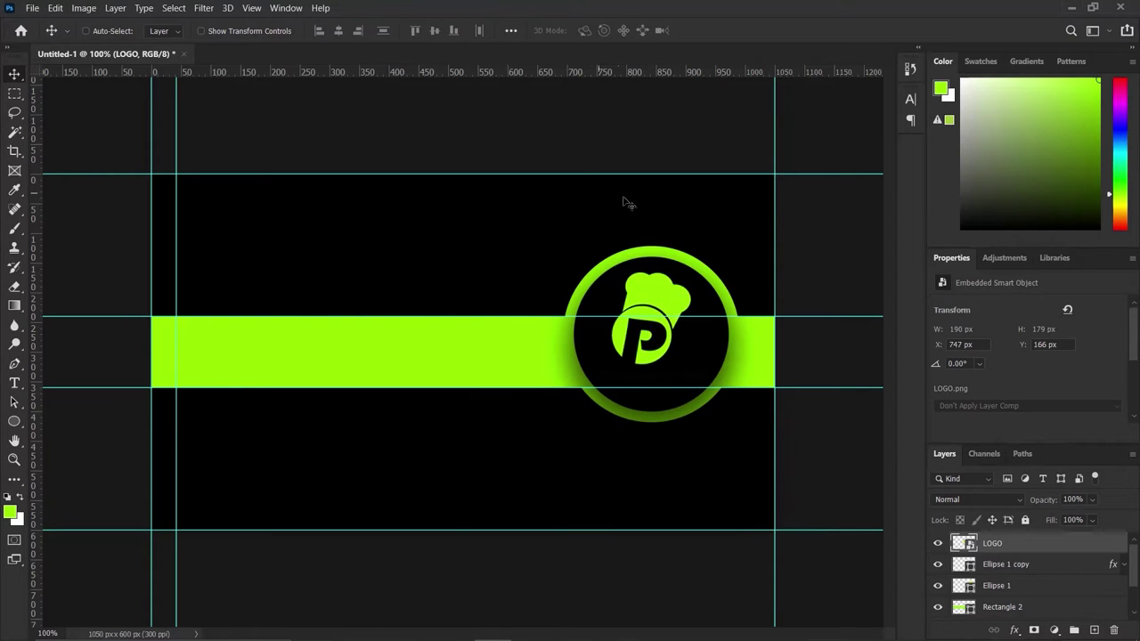
key(ctrl)
key(ctrl+t)
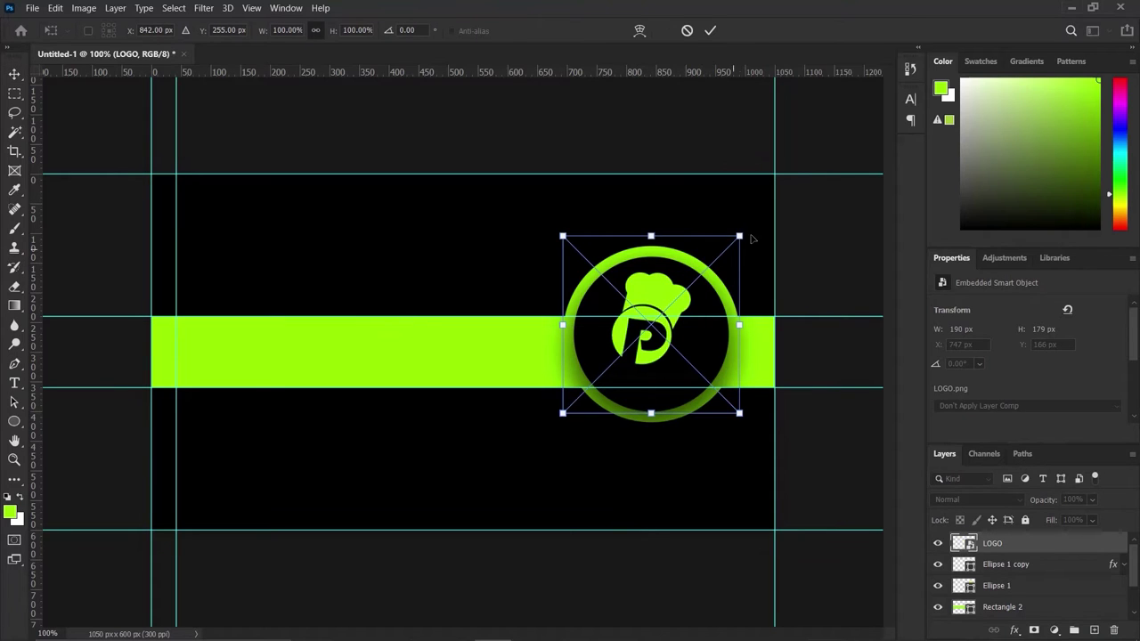
drag(739, 238, 721, 255)
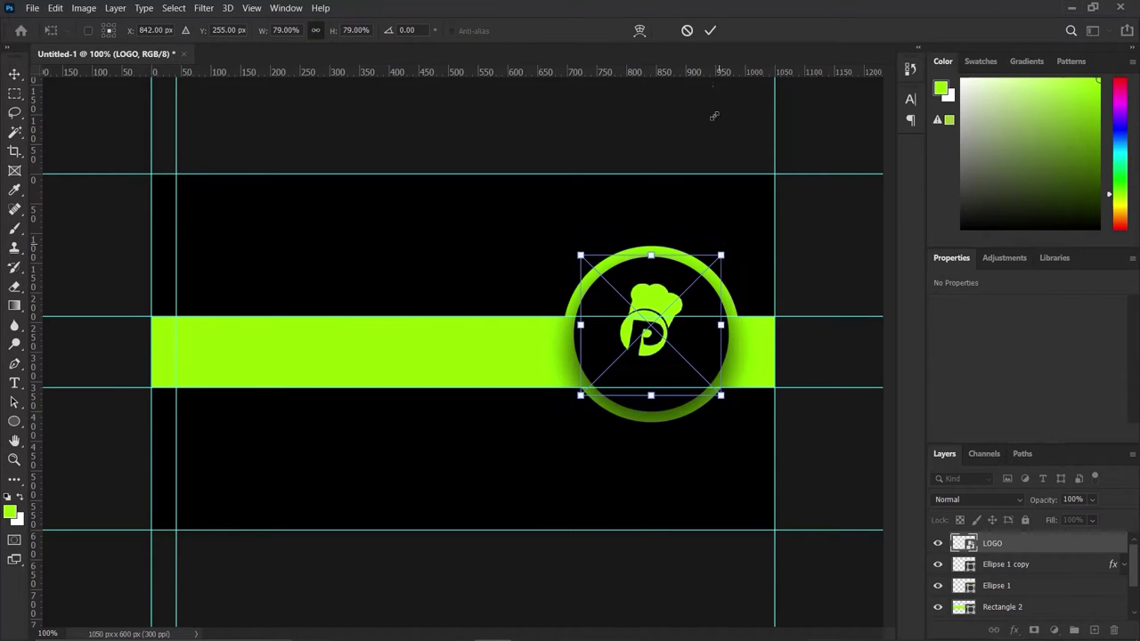
click(709, 32)
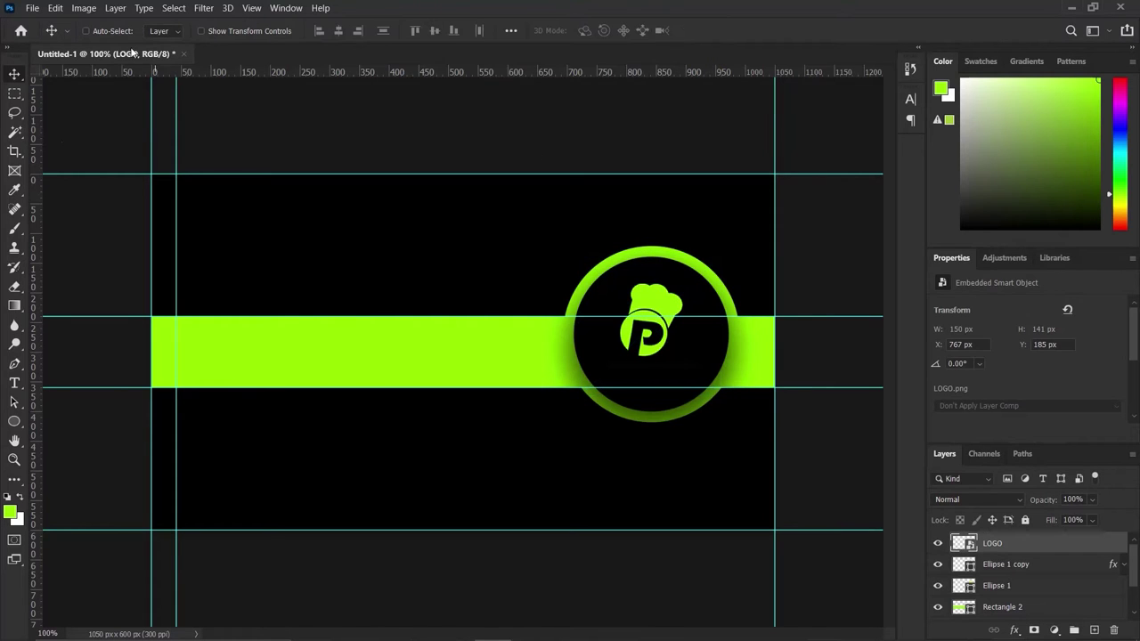
click(17, 382)
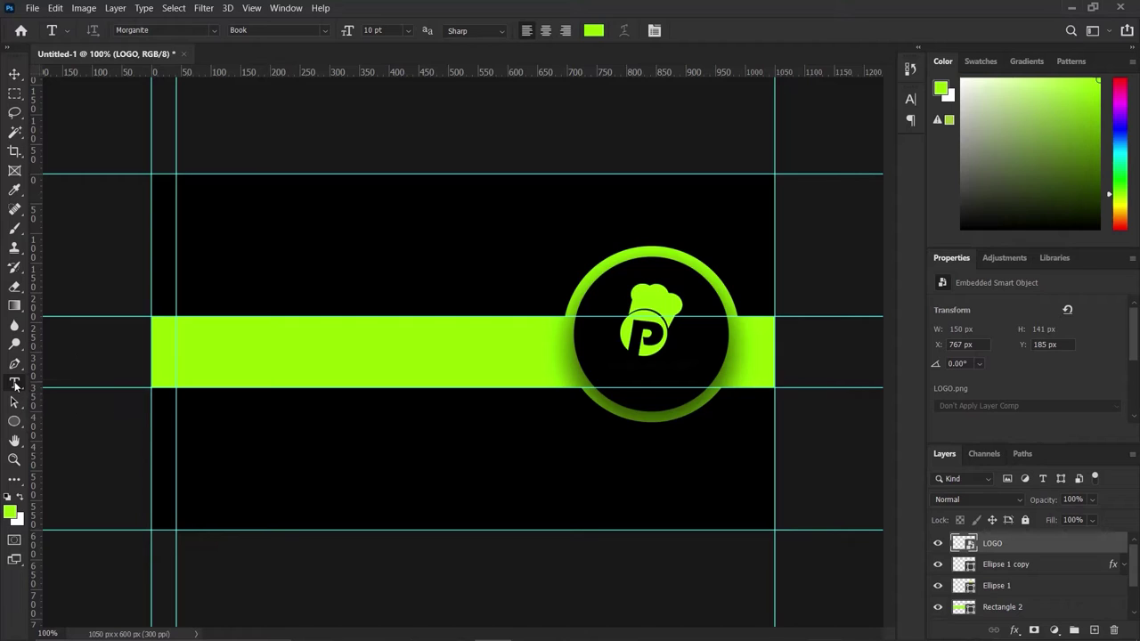
Add a white (#ffffff), centre-aligned Poppins SemiBold text line below the band.
click(289, 452)
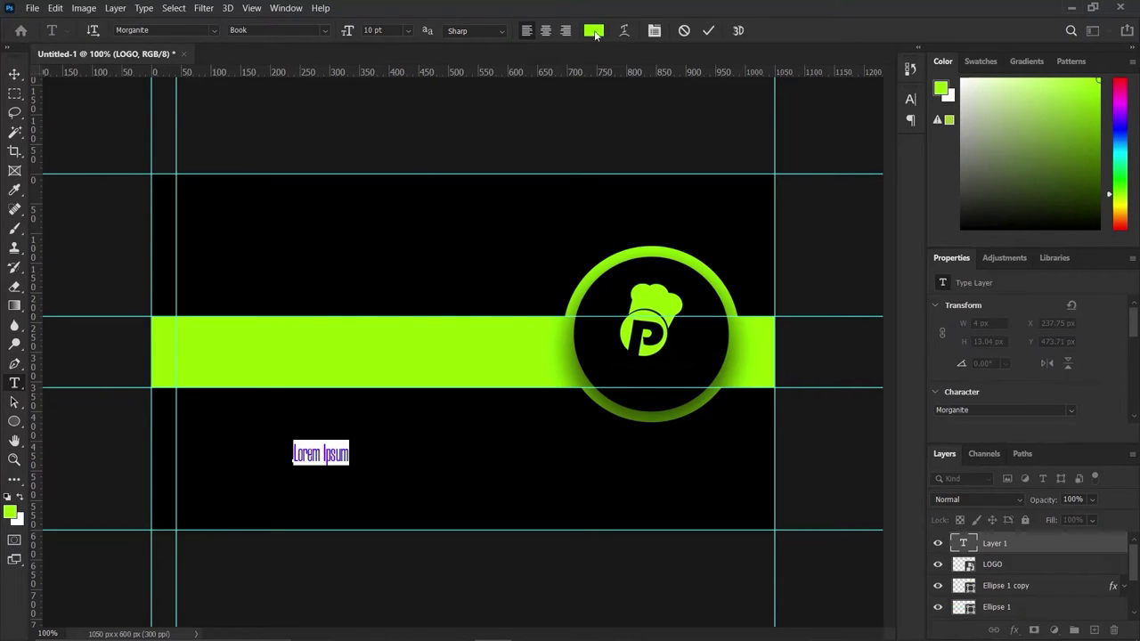
click(594, 31)
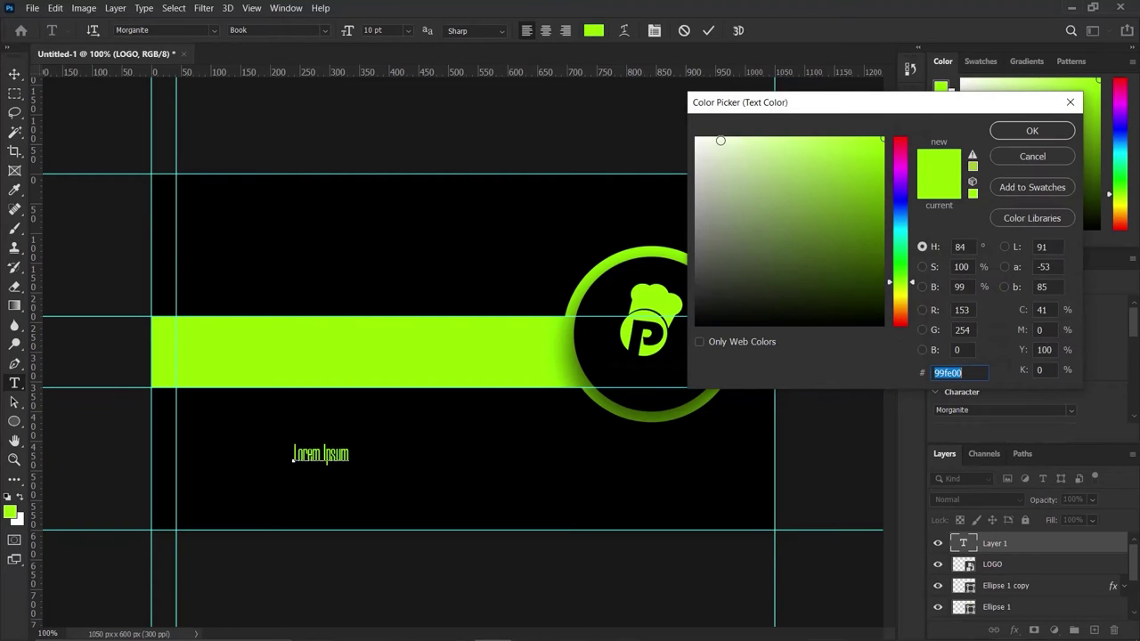
text(ffffff)
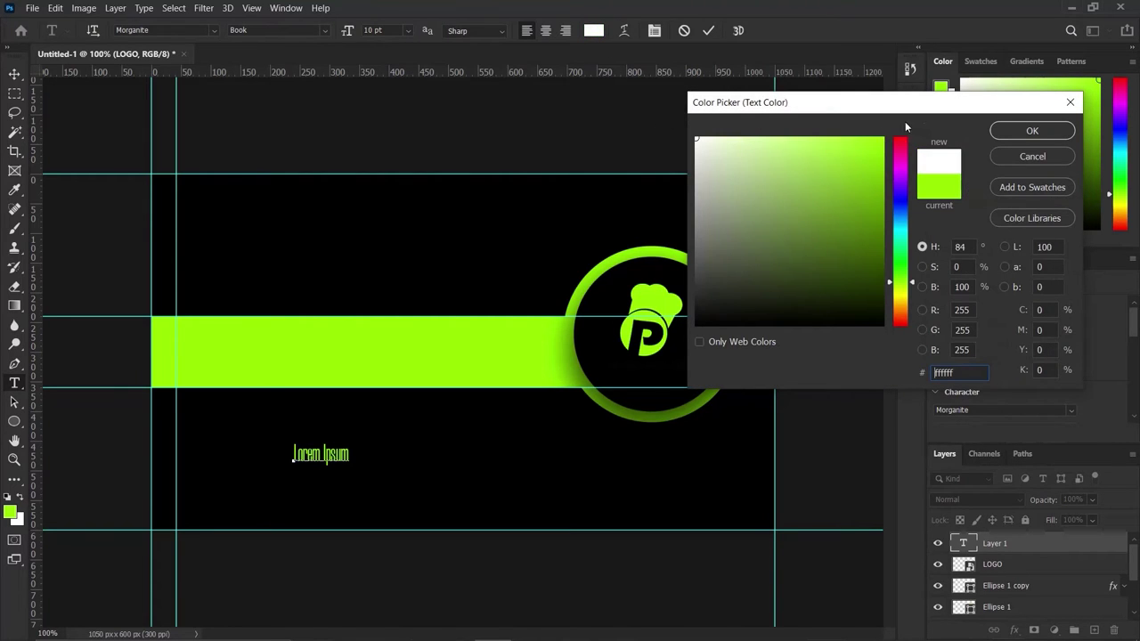
click(1018, 131)
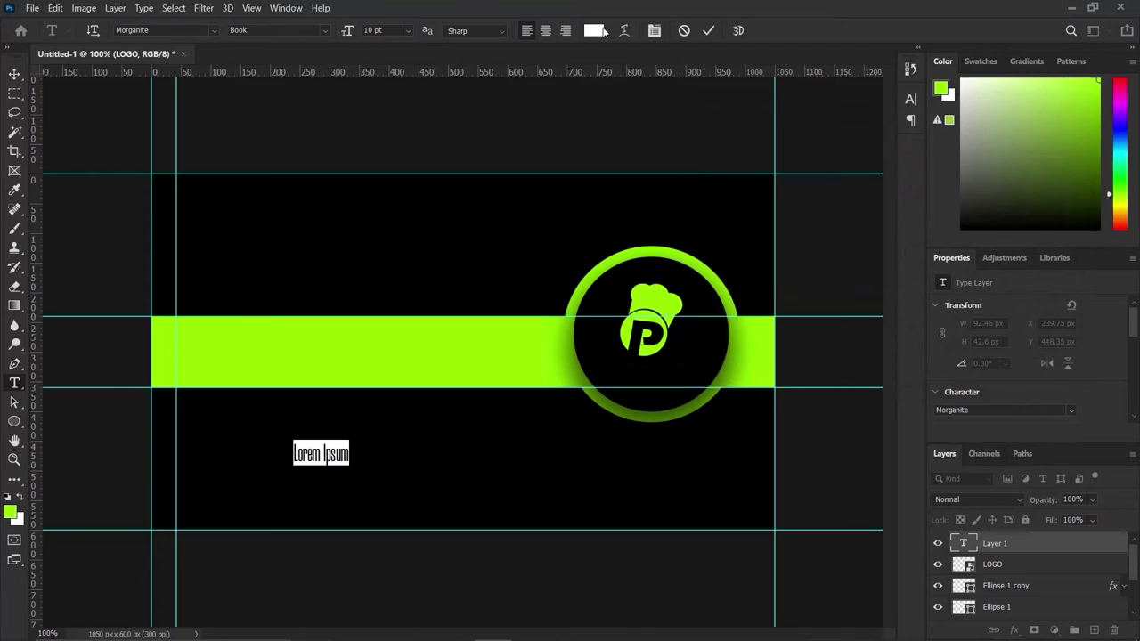
click(546, 31)
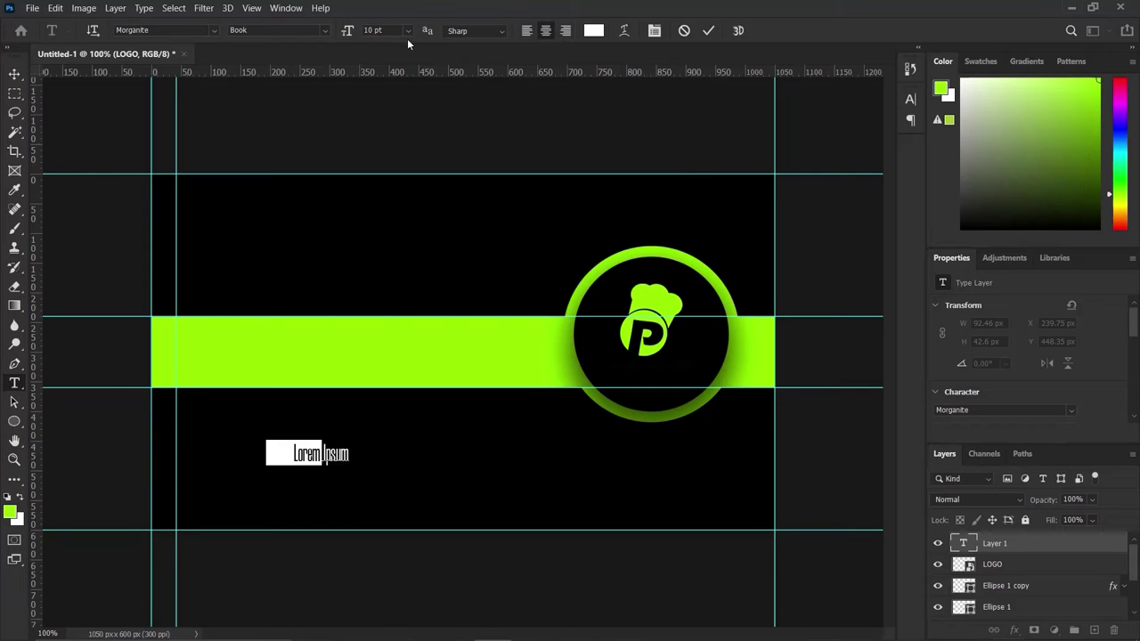
click(164, 29)
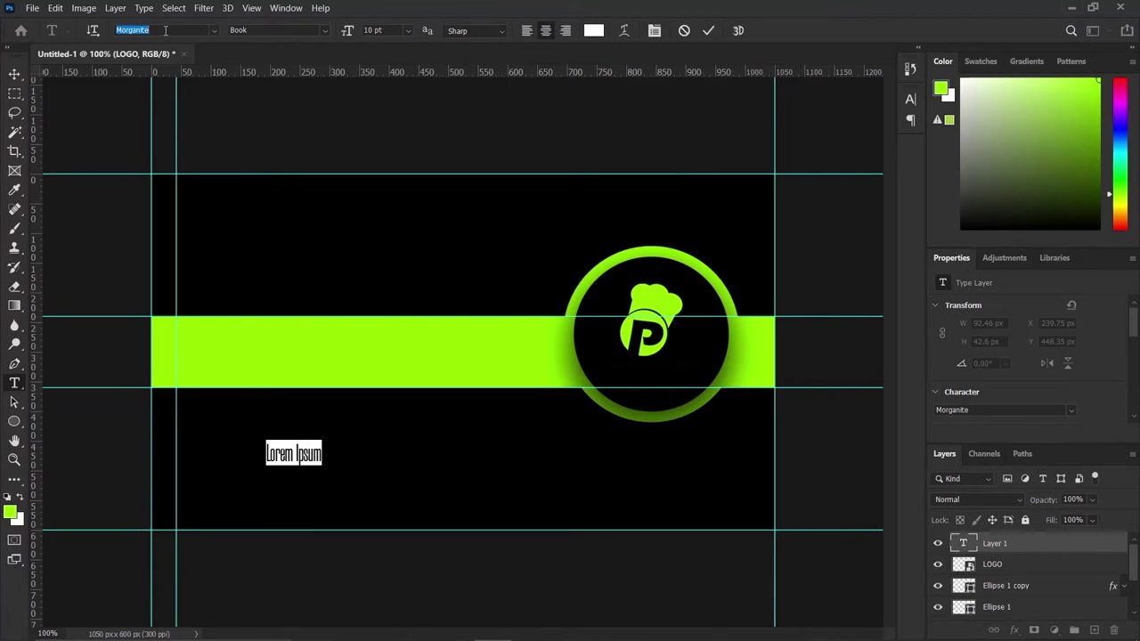
text(POP)
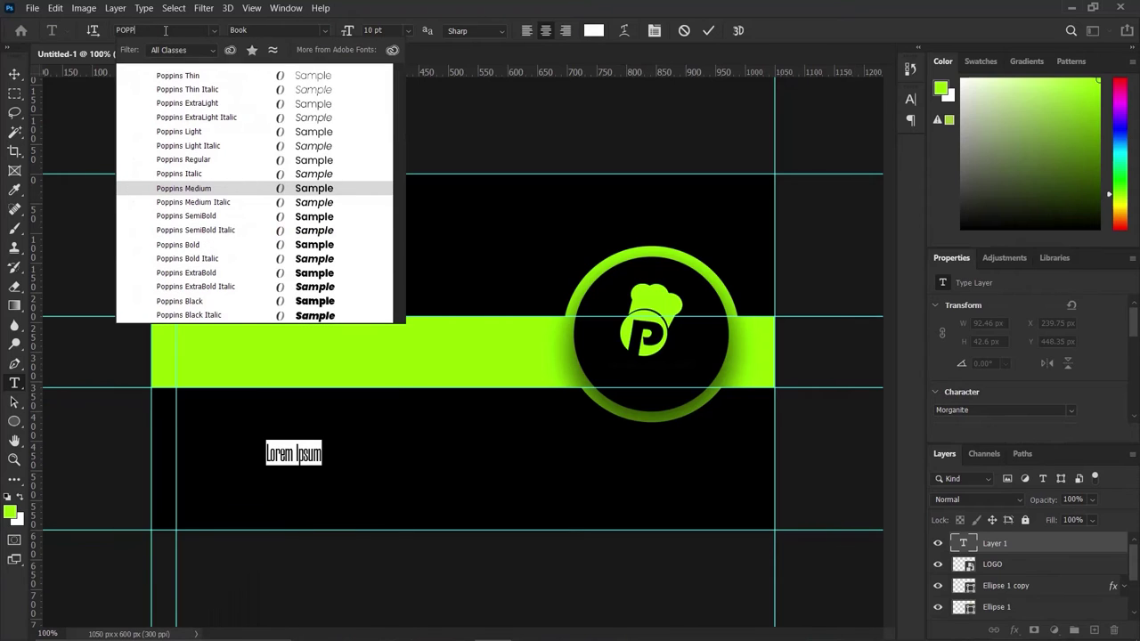
text(P)
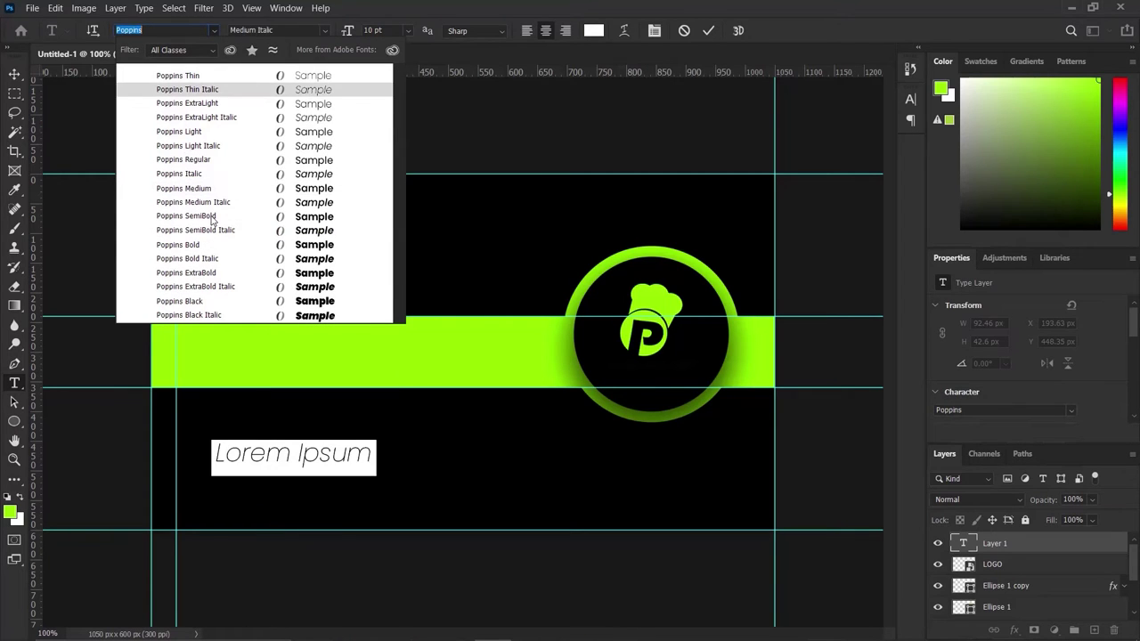
click(213, 216)
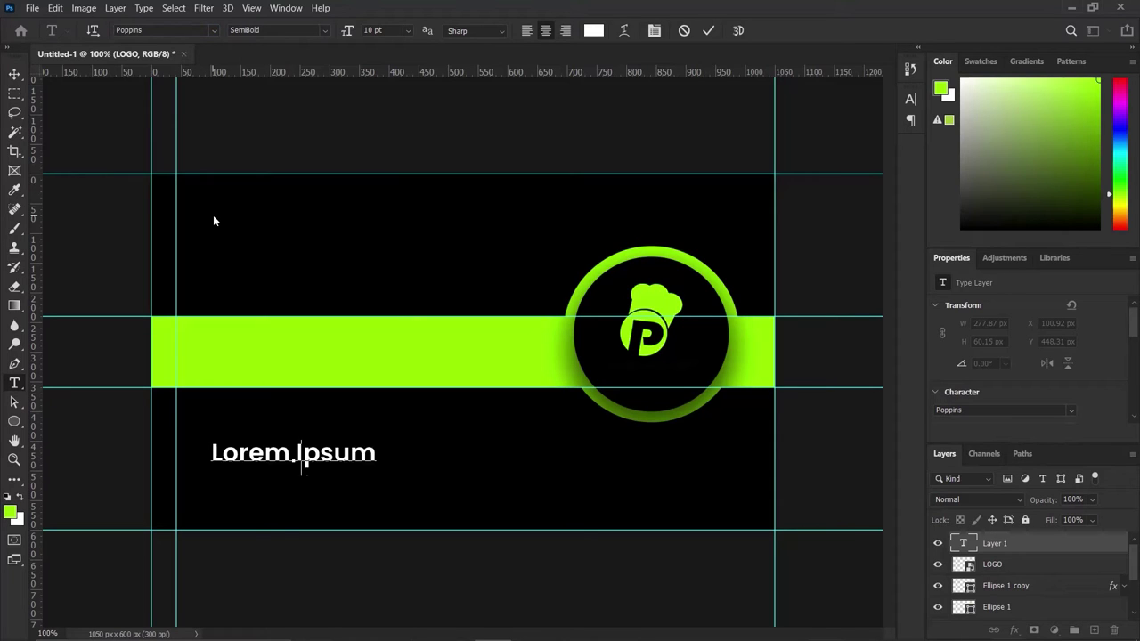
Type 'PLEASURE CATERING' and 'AND EVENT' on two lines and commit the text.
text(PLEAS)
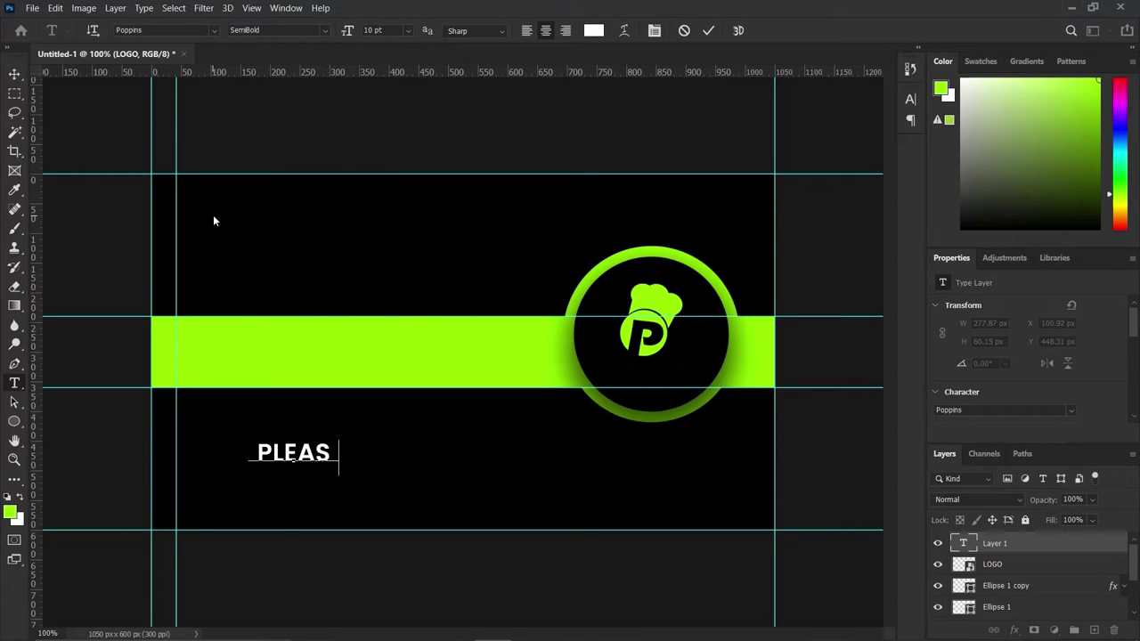
key(BackSpace)
text(URE)
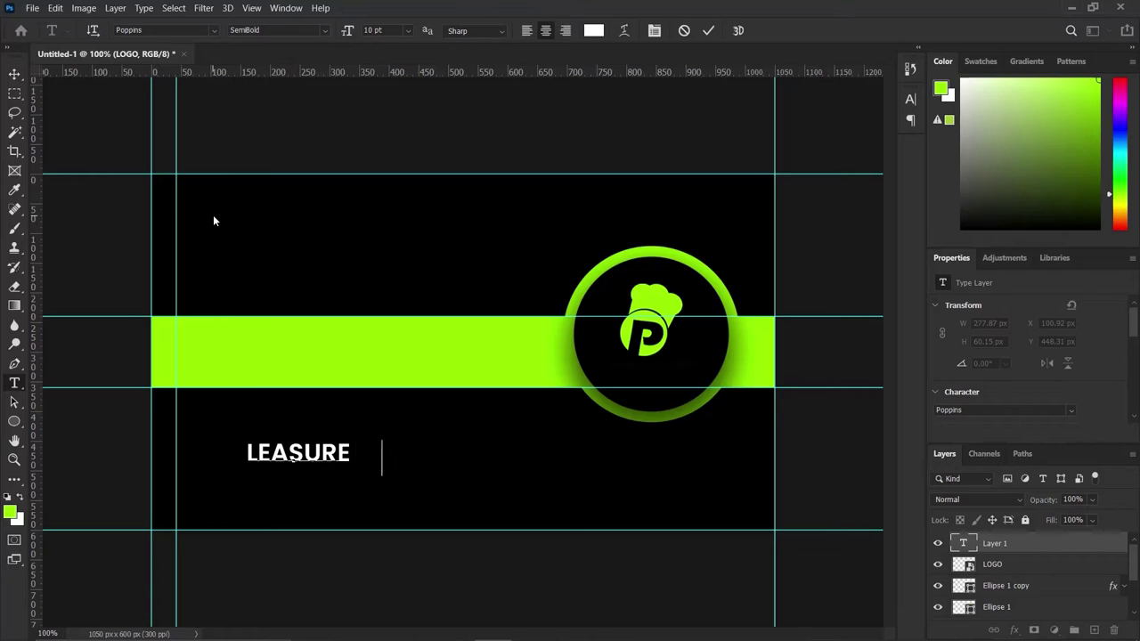
text( CATERING)
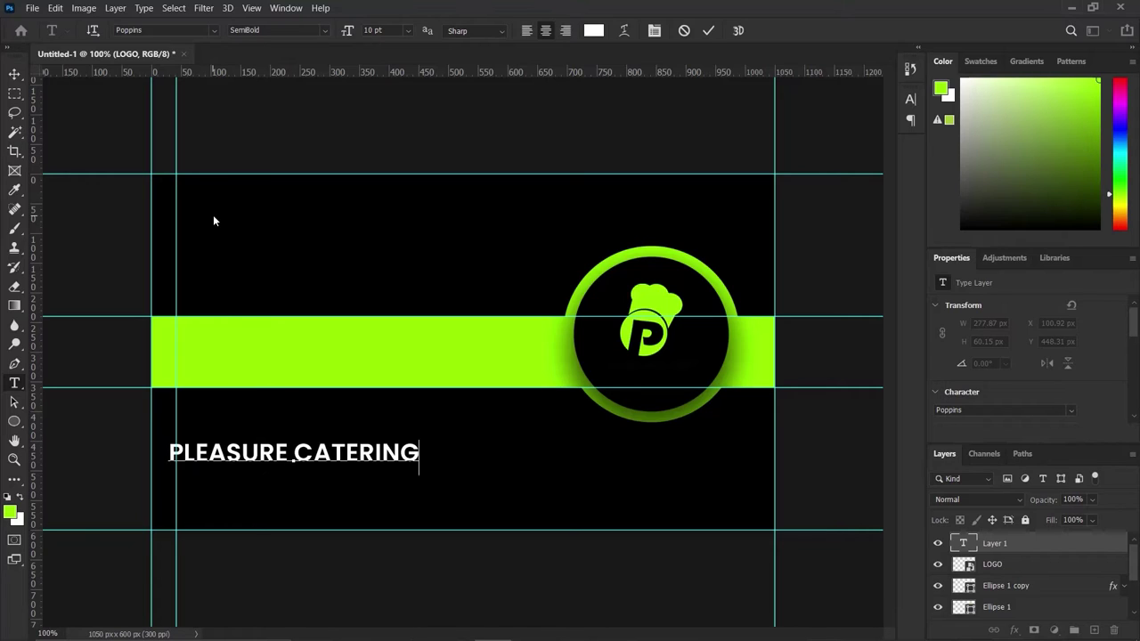
key(Return)
text(AND EVENT)
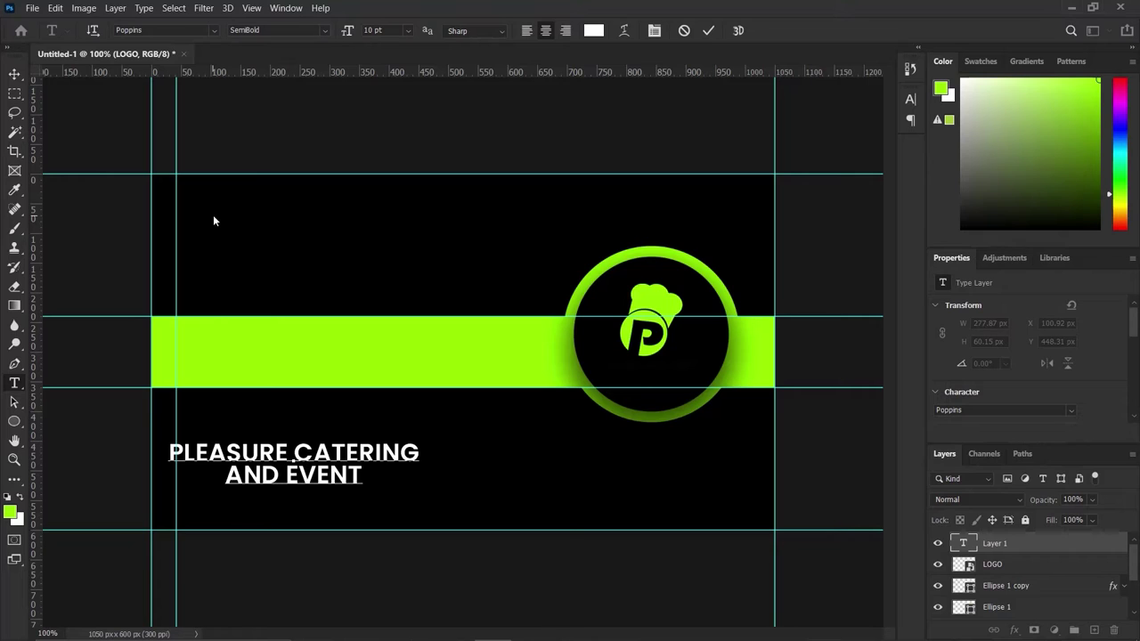
click(708, 30)
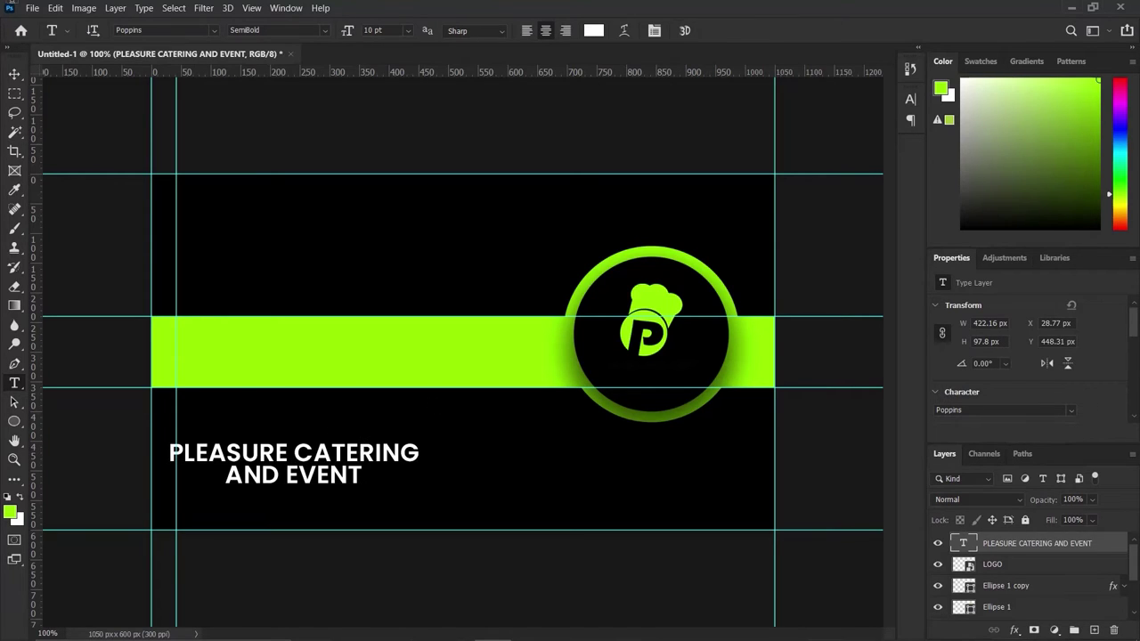
Move the business name below the logo and shrink it to about 58%.
click(16, 75)
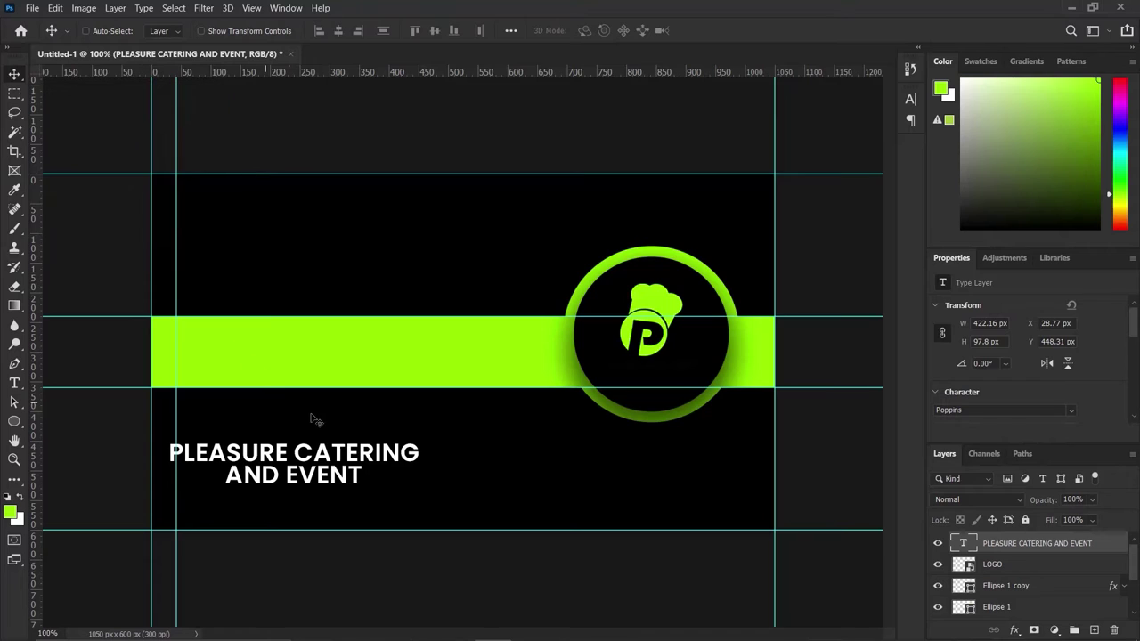
drag(328, 455, 630, 444)
key(ctrl+t)
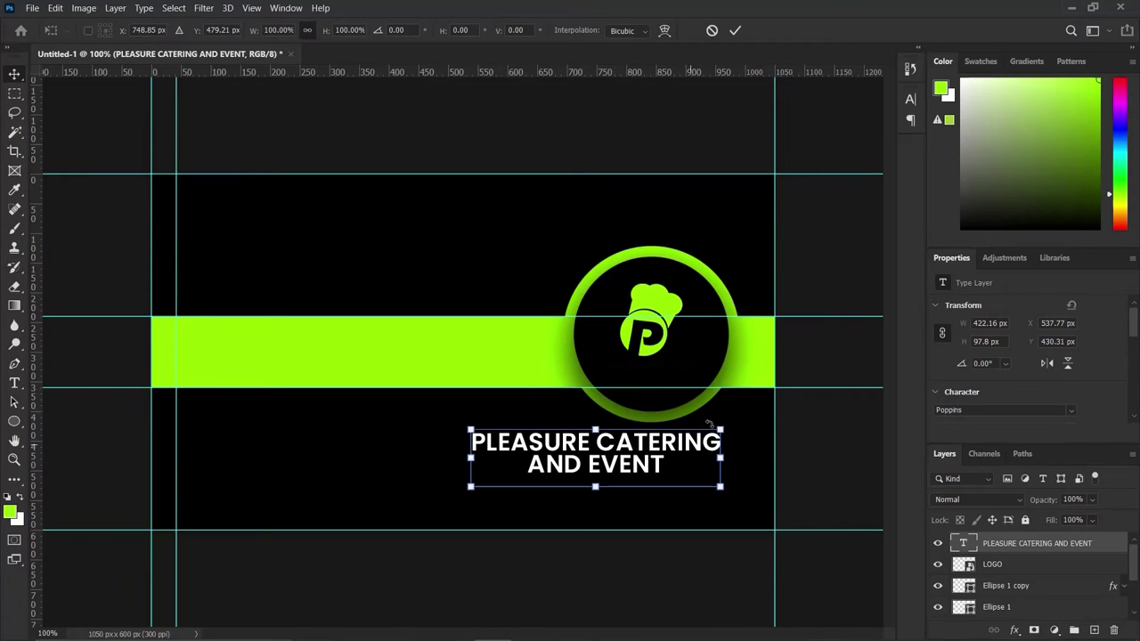
drag(721, 425, 668, 440)
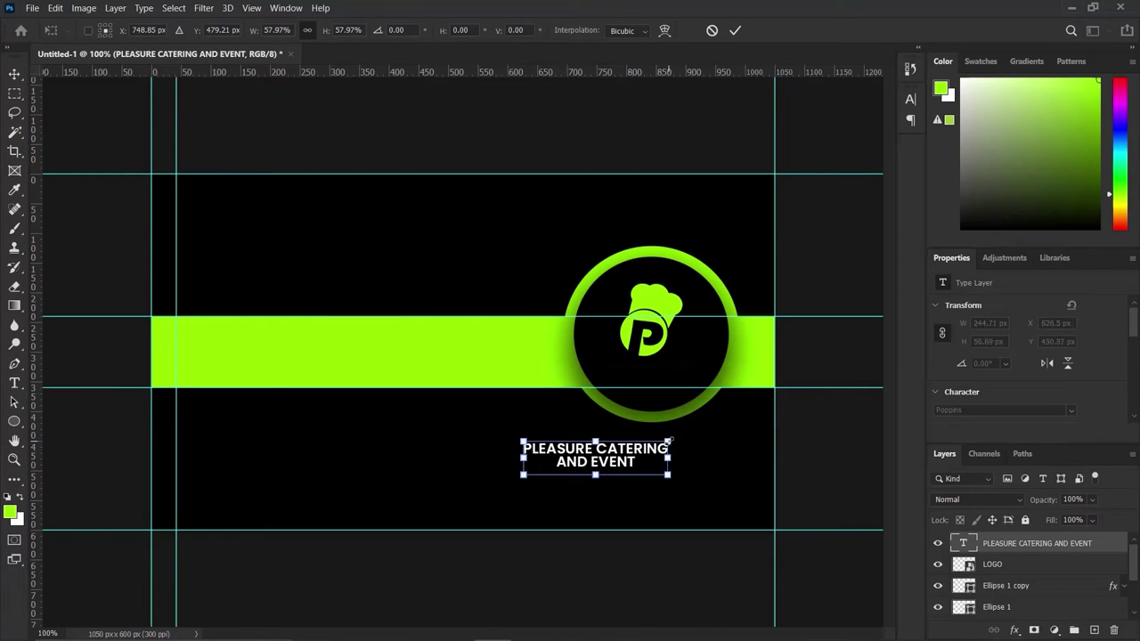
click(737, 30)
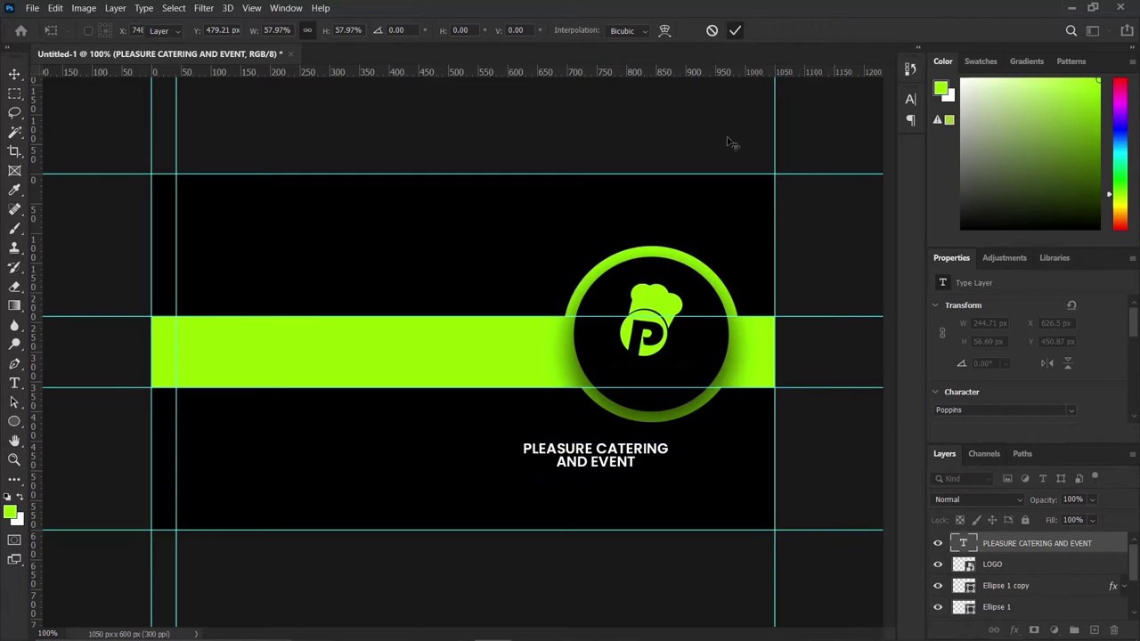
Move the text up inside the ring and shrink it further to 188.63 x 43.7 px.
drag(628, 451, 688, 382)
key(ctrl+t)
key(Return)
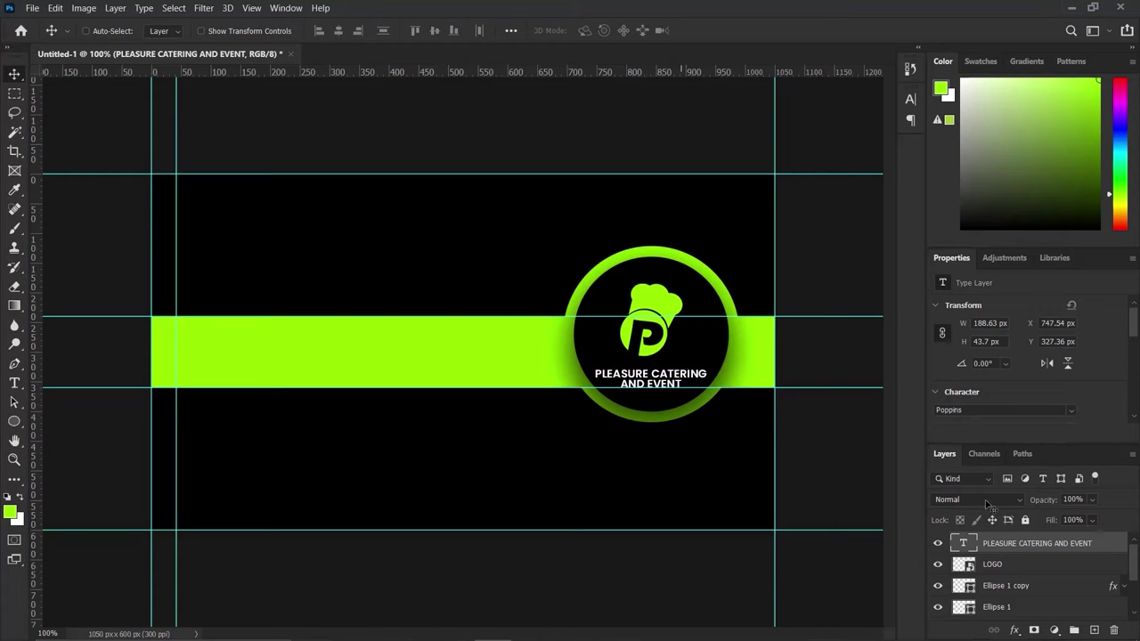
Nudge the LOGO layer slightly right and up to X 771, Y 183.
click(1015, 566)
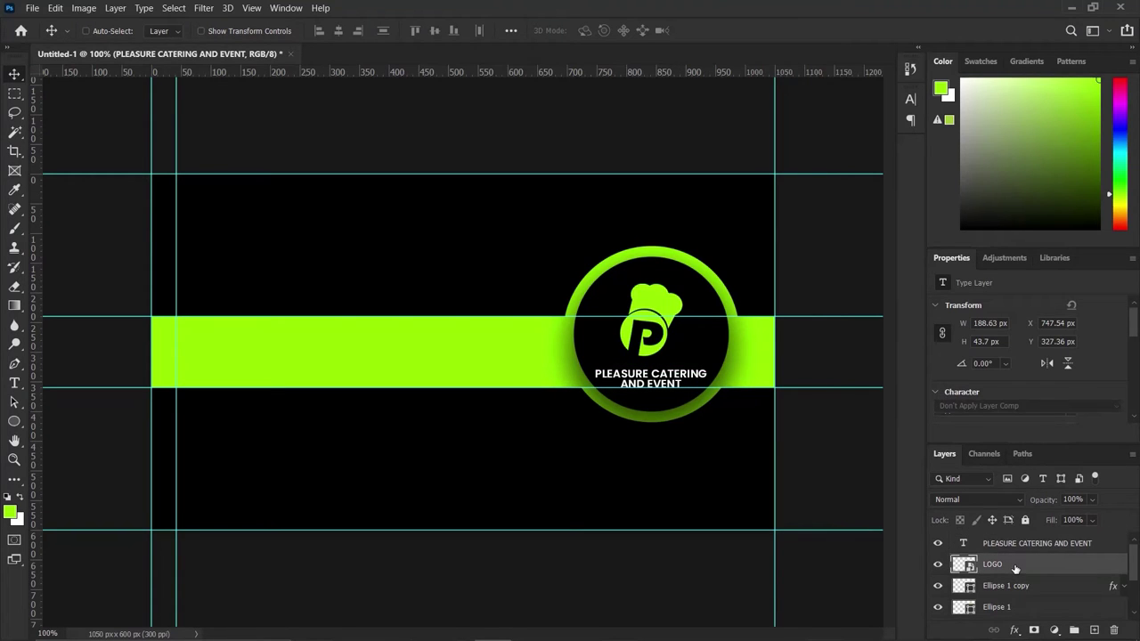
double_click(1015, 566)
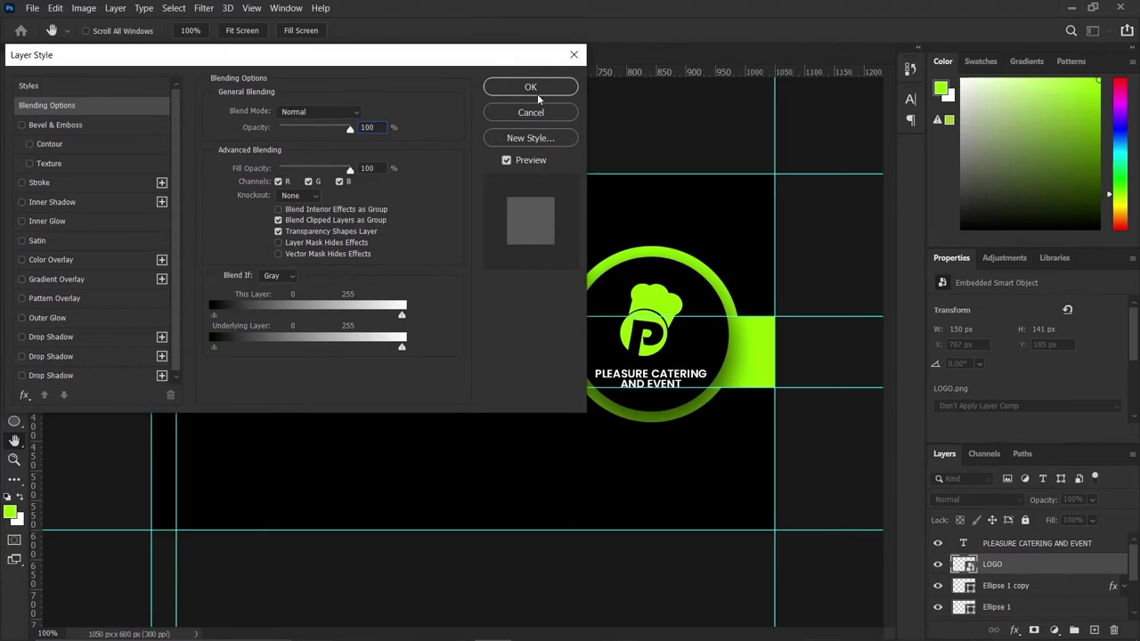
click(537, 105)
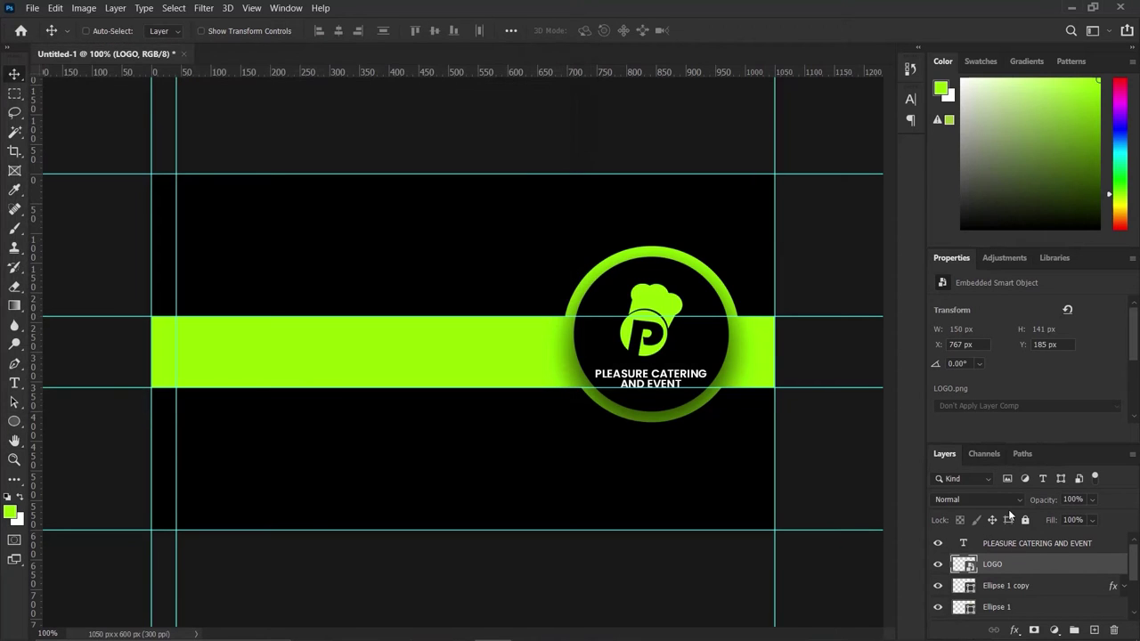
key(Right)
key(Right)
key(Right)
key(Right)
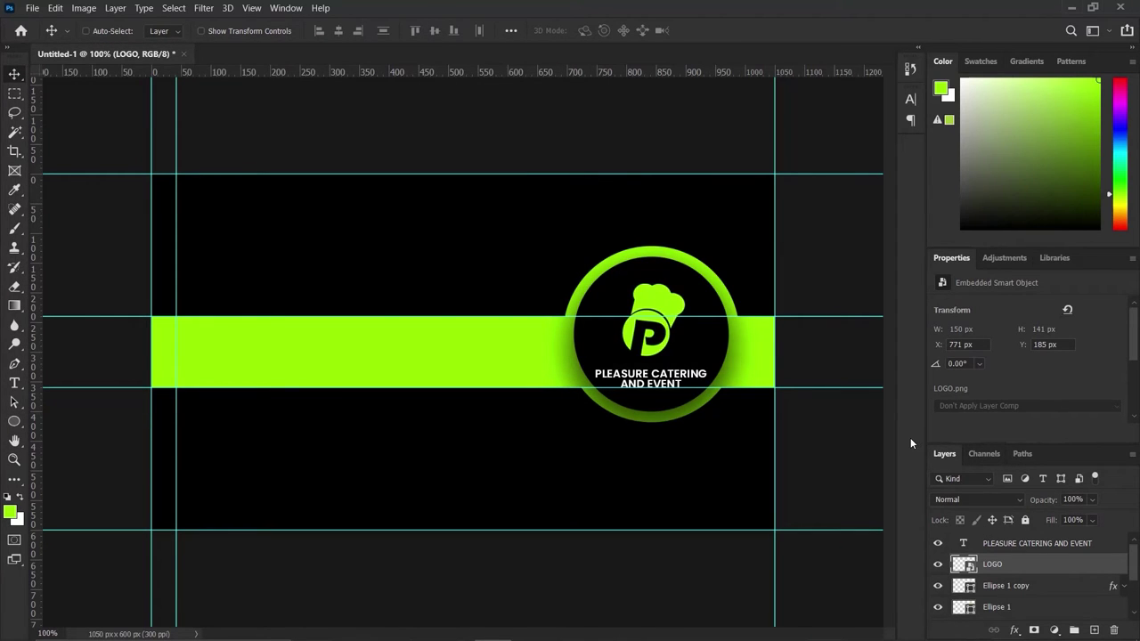
key(Up)
key(Up)
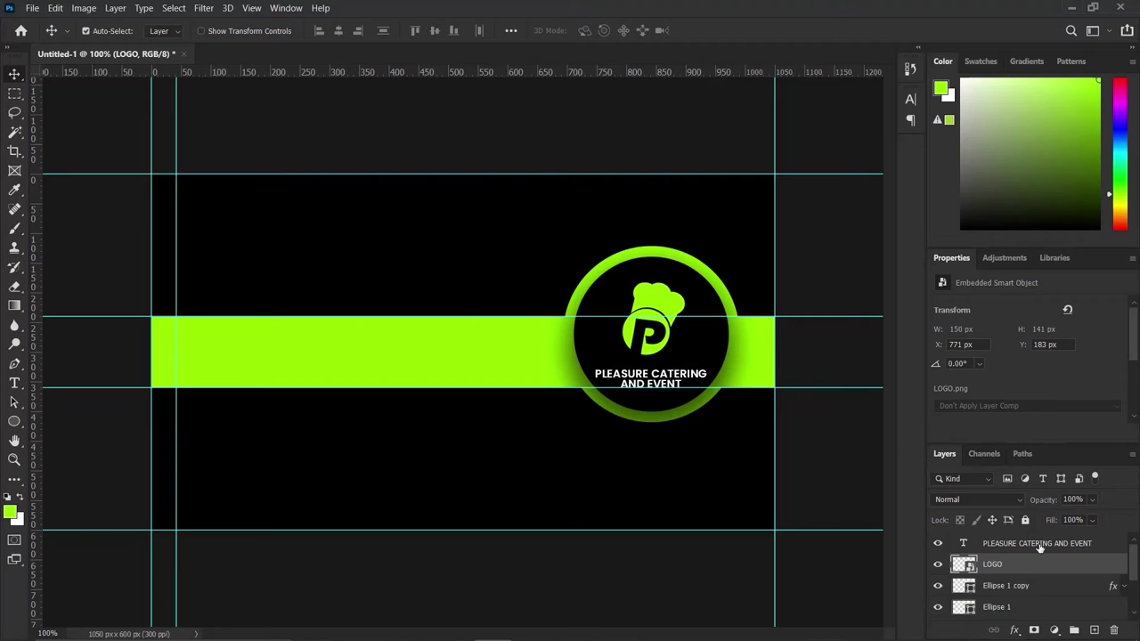
Align the logo and the PLEASURE CATERING AND EVENT text on their horizontal centres.
double_click(1039, 544)
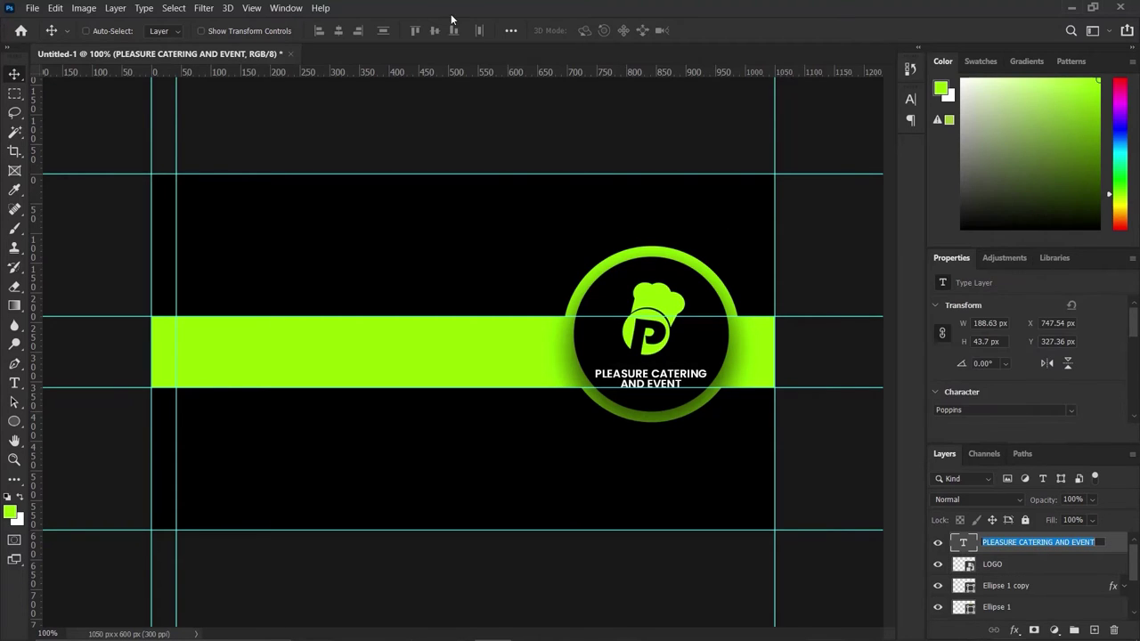
shift+click(1048, 566)
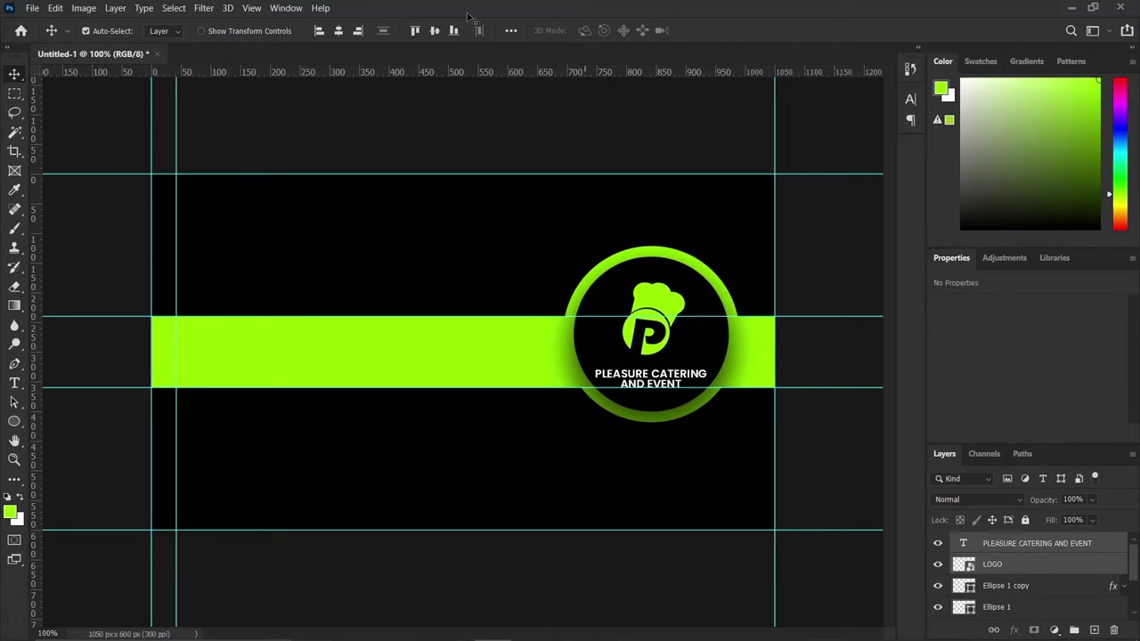
key(ctrl)
click(337, 31)
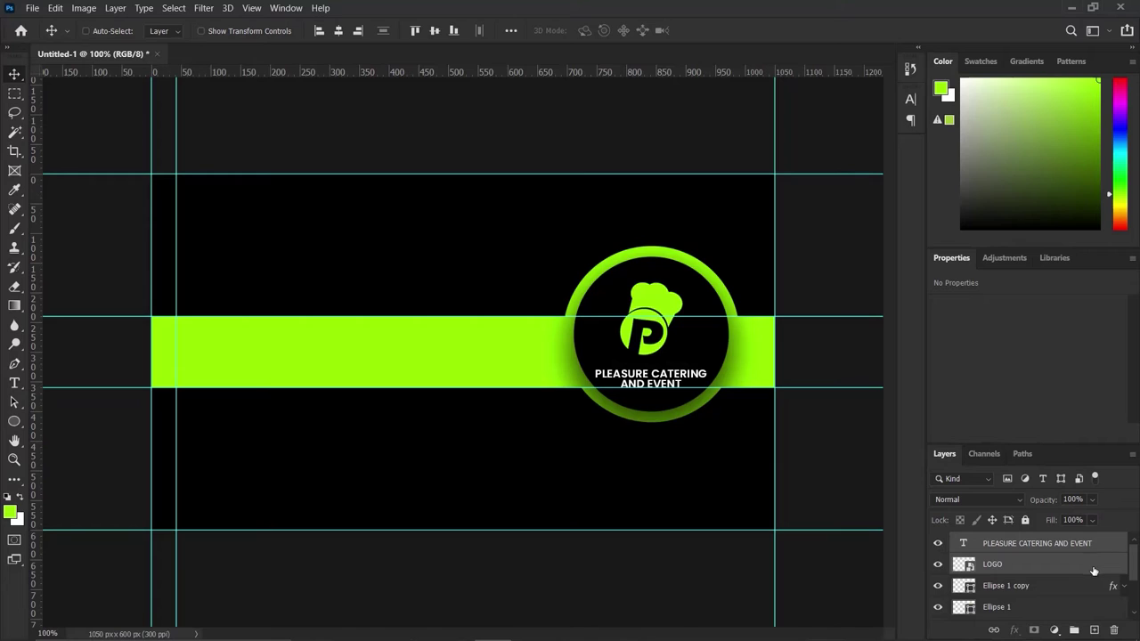
Nudge the logo slightly right, then group the title-through-Rectangle 2 layers as a group named FRONT.
key(Right)
key(Right)
key(Right)
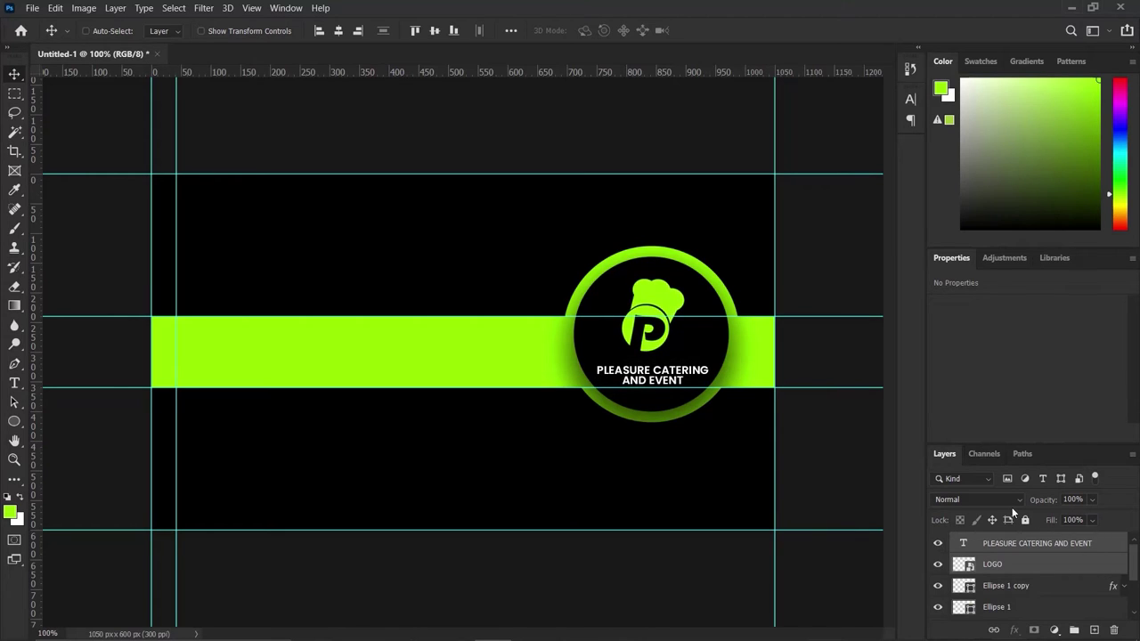
click(1065, 540)
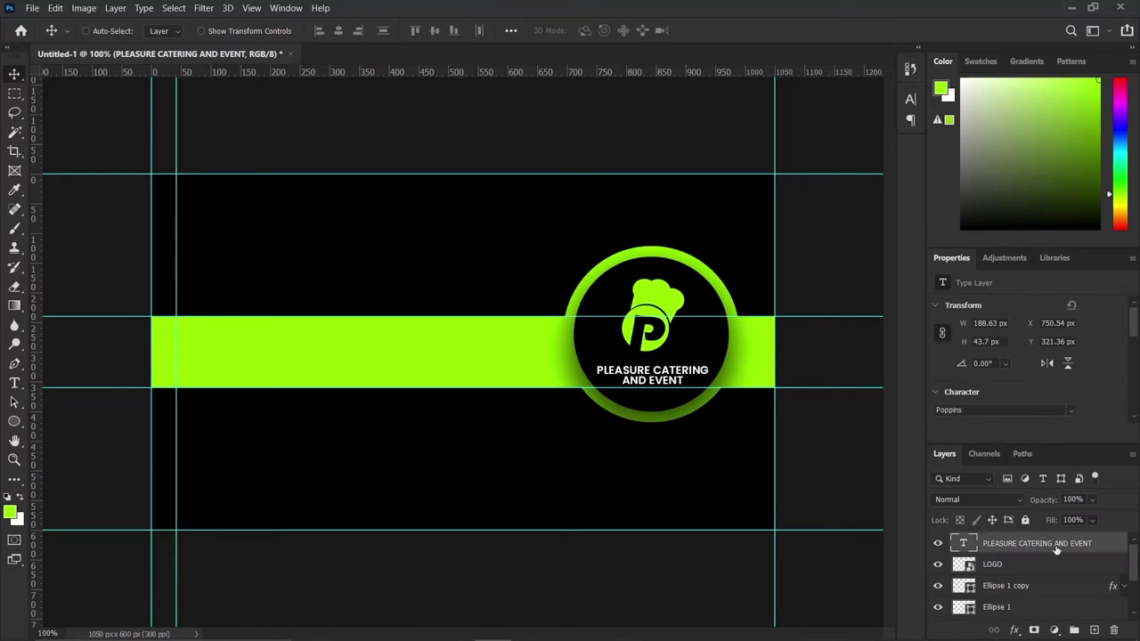
scroll(1068, 588, down, 3)
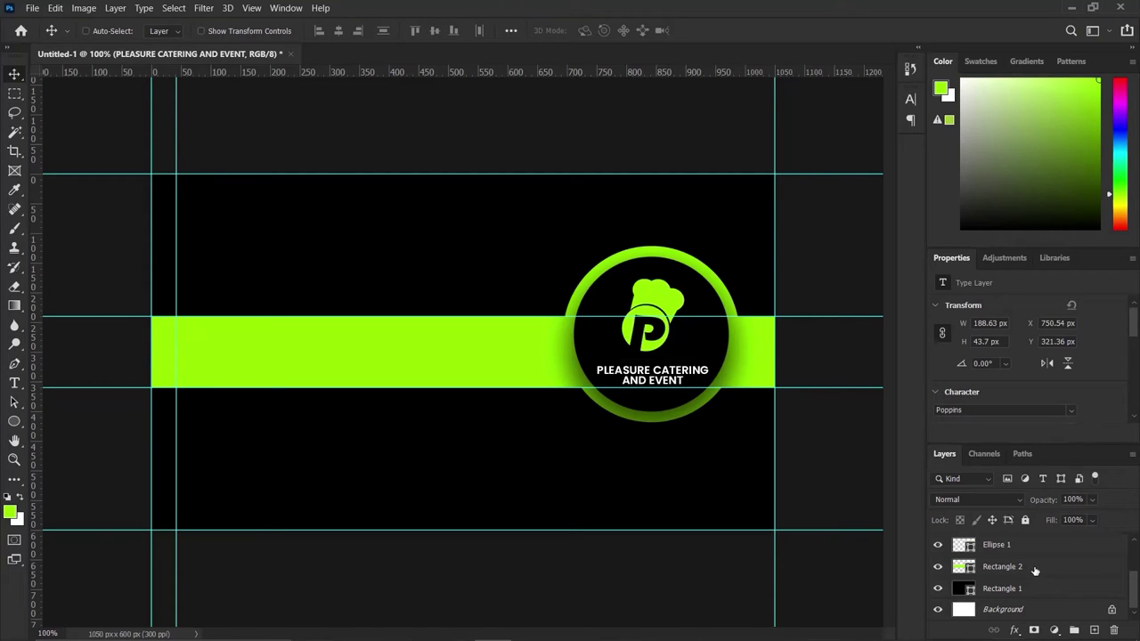
shift+click(1035, 570)
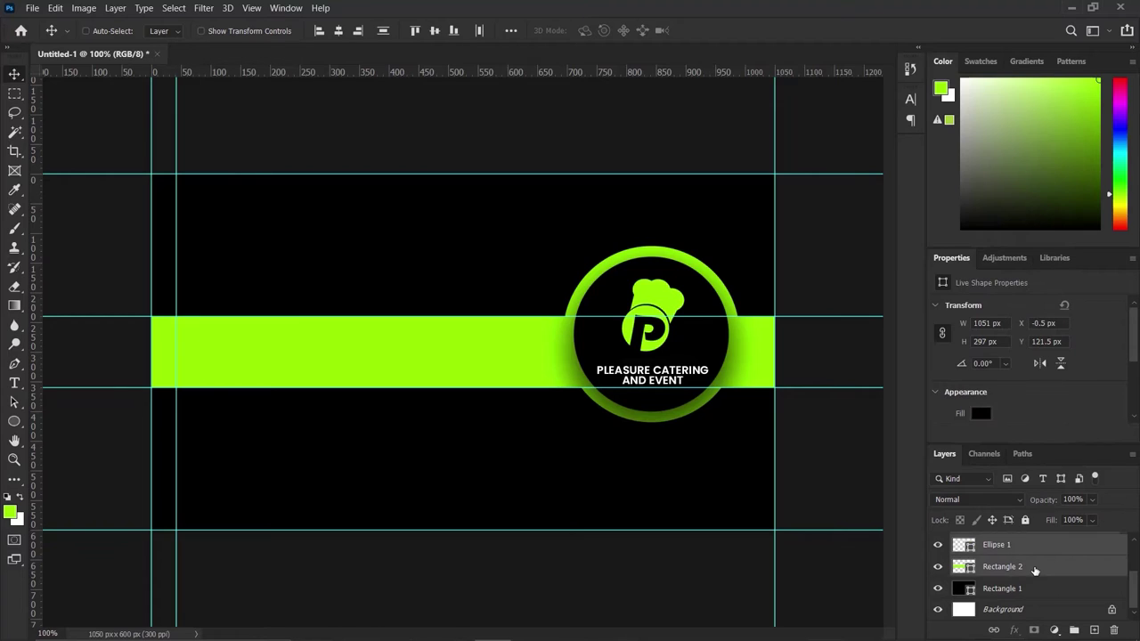
key(ctrl+g)
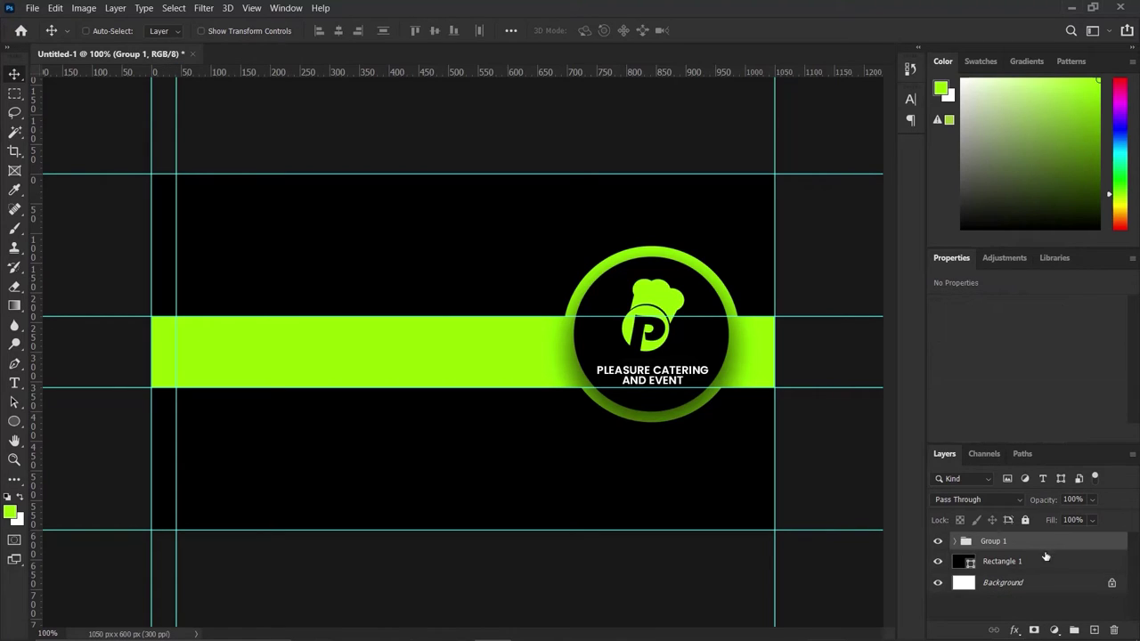
double_click(994, 542)
text(FRONT)
key(Return)
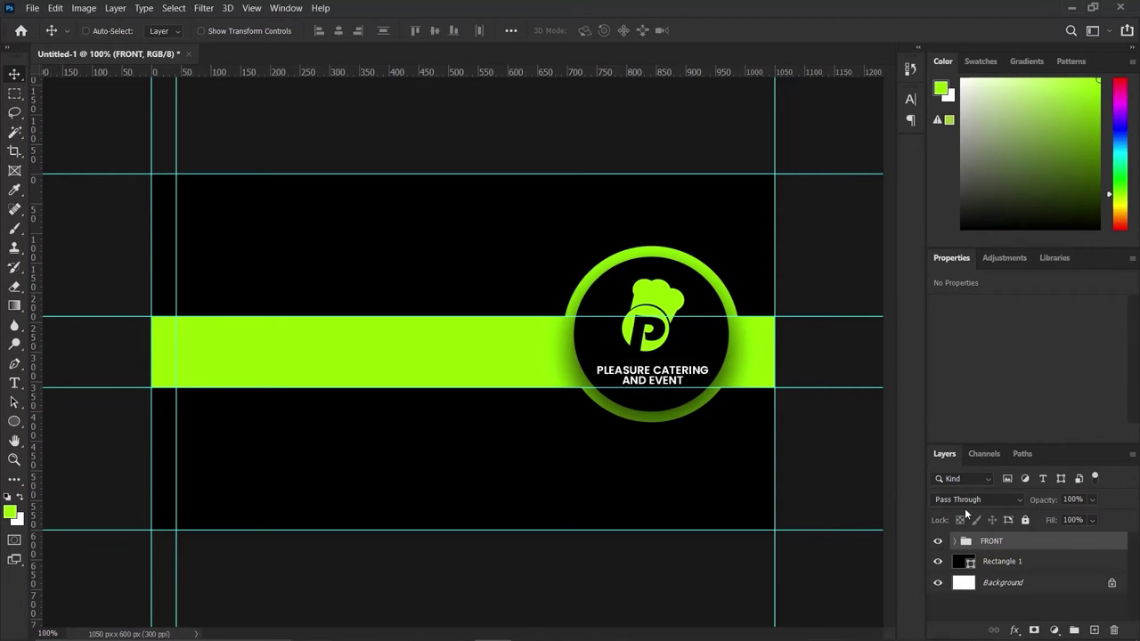
Hide the FRONT group and duplicate it as a visible FRONT copy.
click(936, 542)
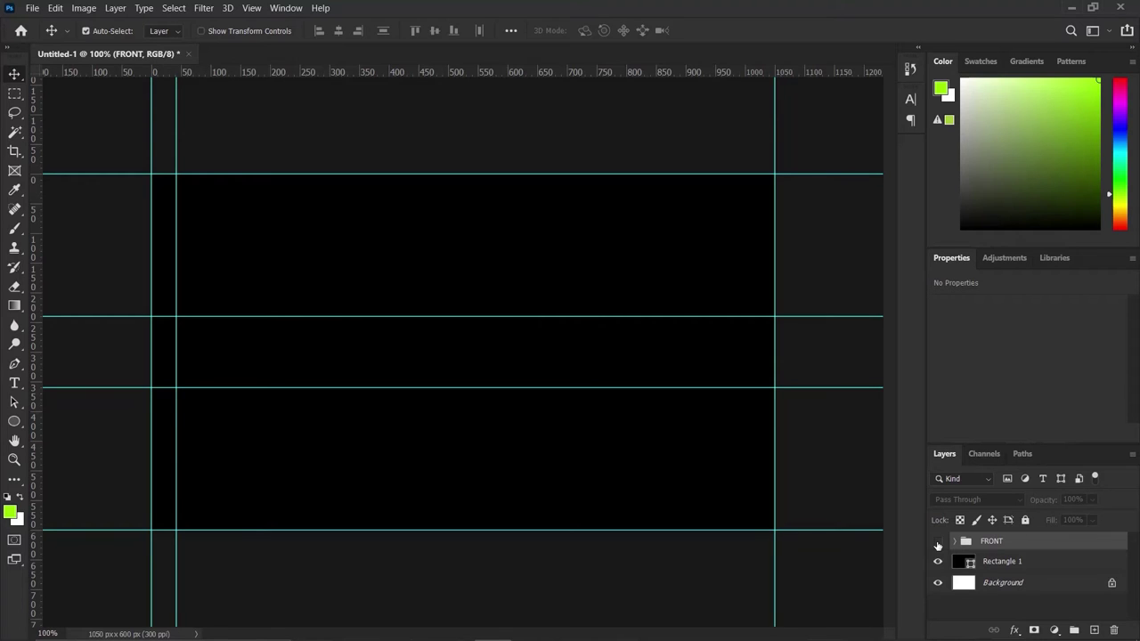
key(ctrl+j)
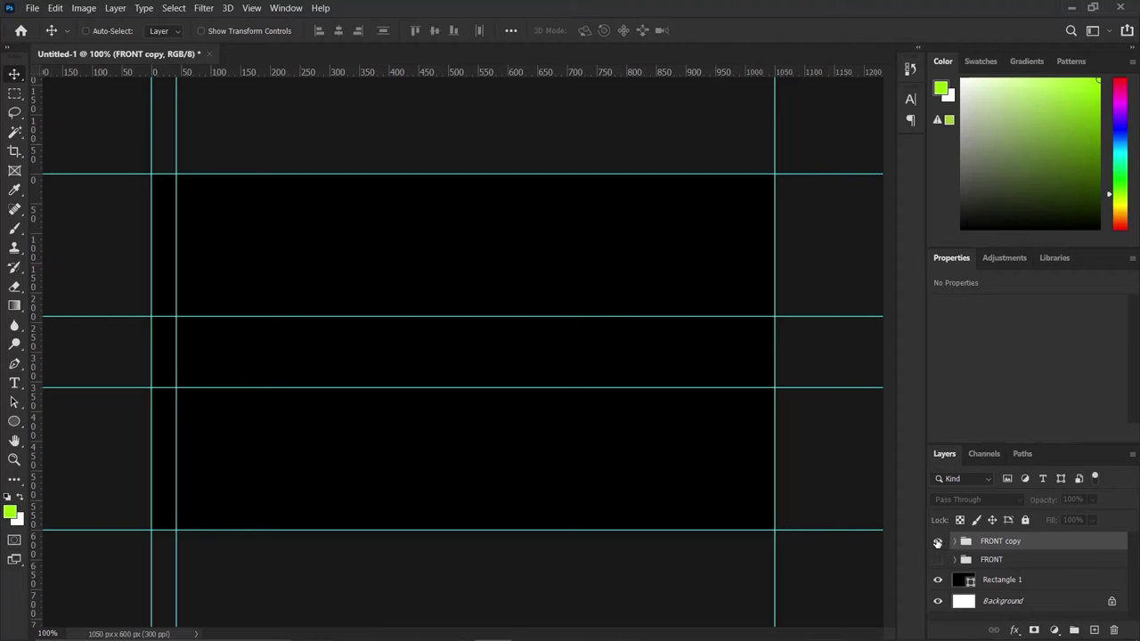
click(936, 541)
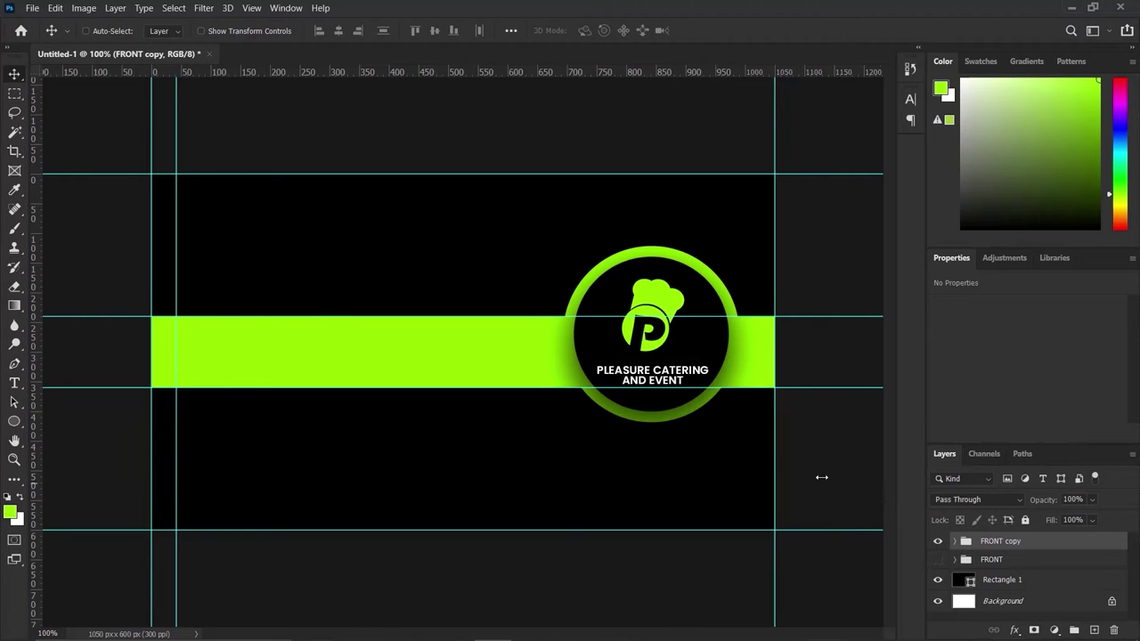
Lower the FRONT copy group about 150 px so the lime band sits along the card's bottom.
drag(717, 354, 702, 506)
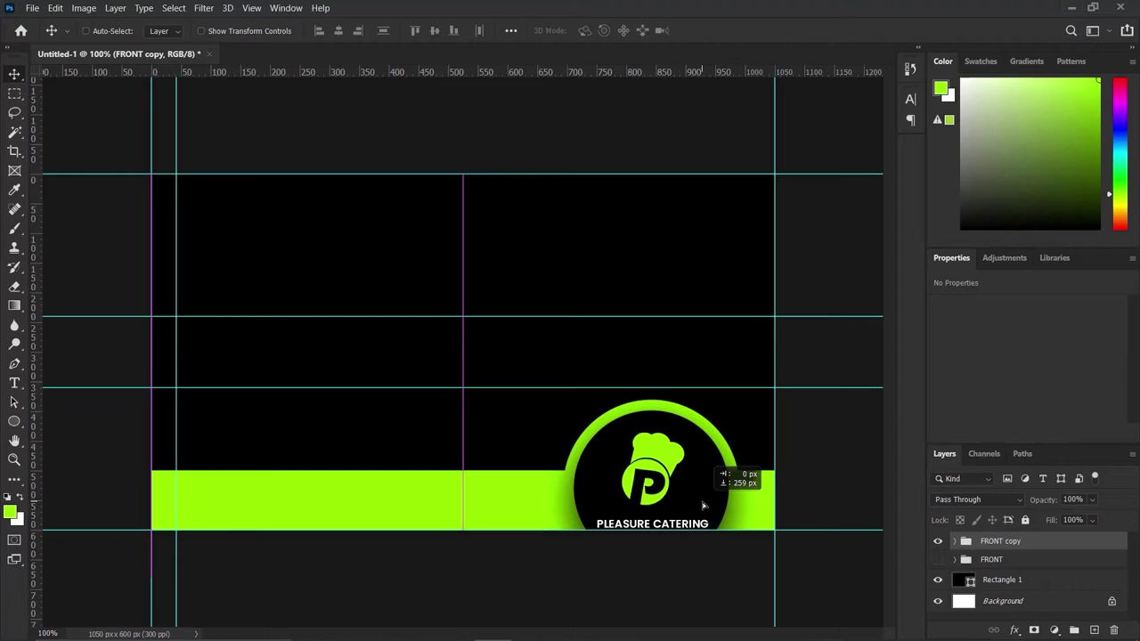
drag(702, 506, 703, 505)
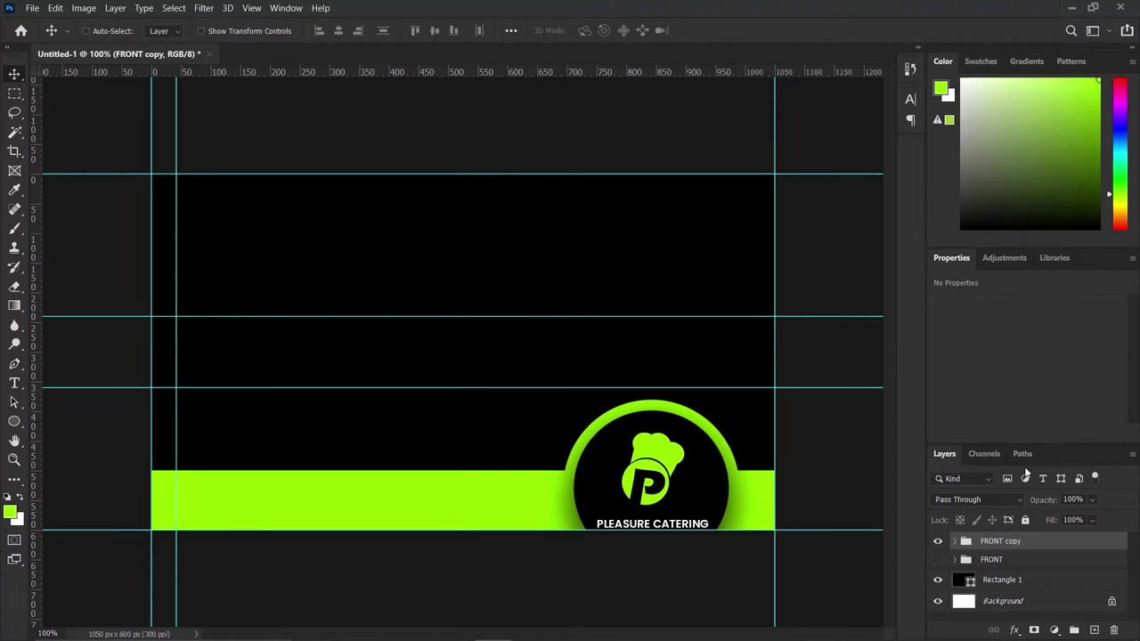
click(955, 541)
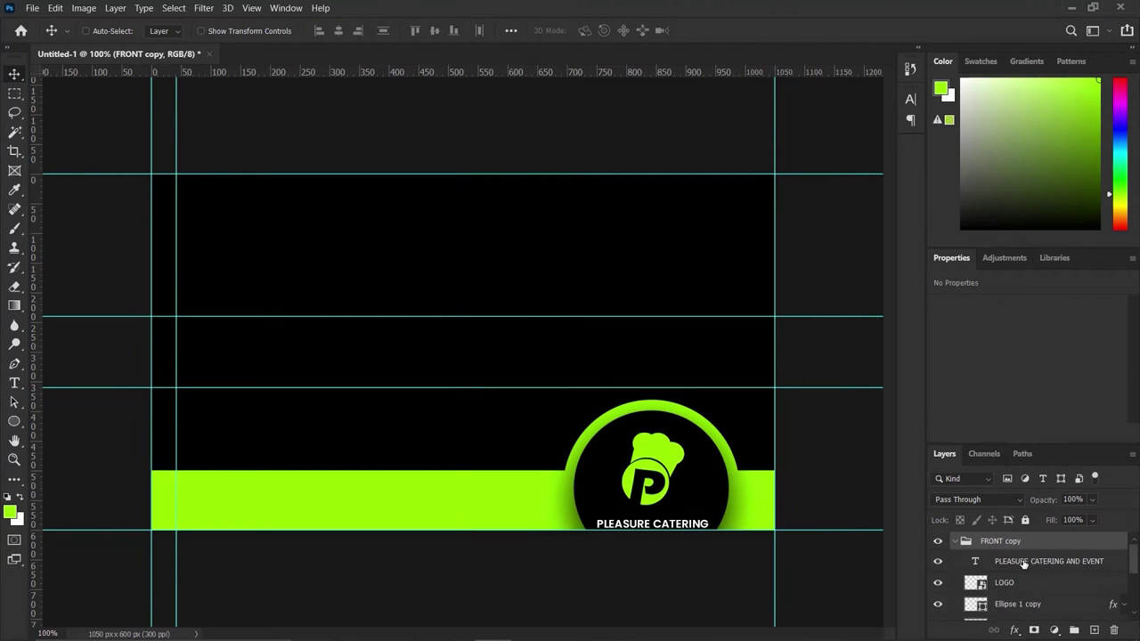
Select the title, LOGO and ellipse layers and move them up about 80 px.
click(1027, 583)
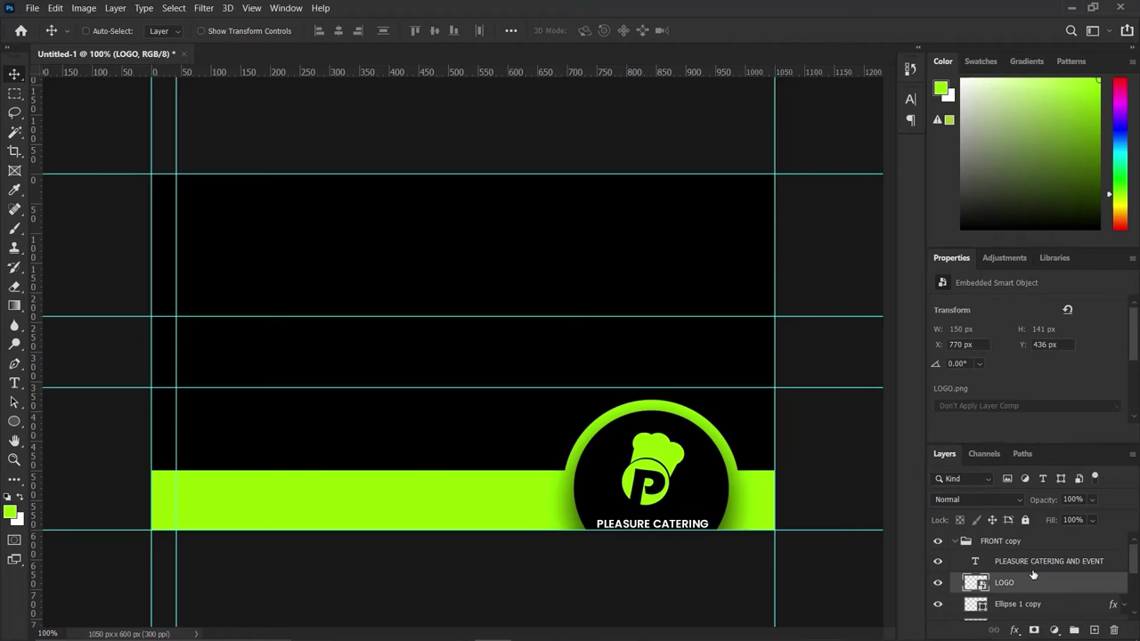
scroll(1047, 591, down, 2)
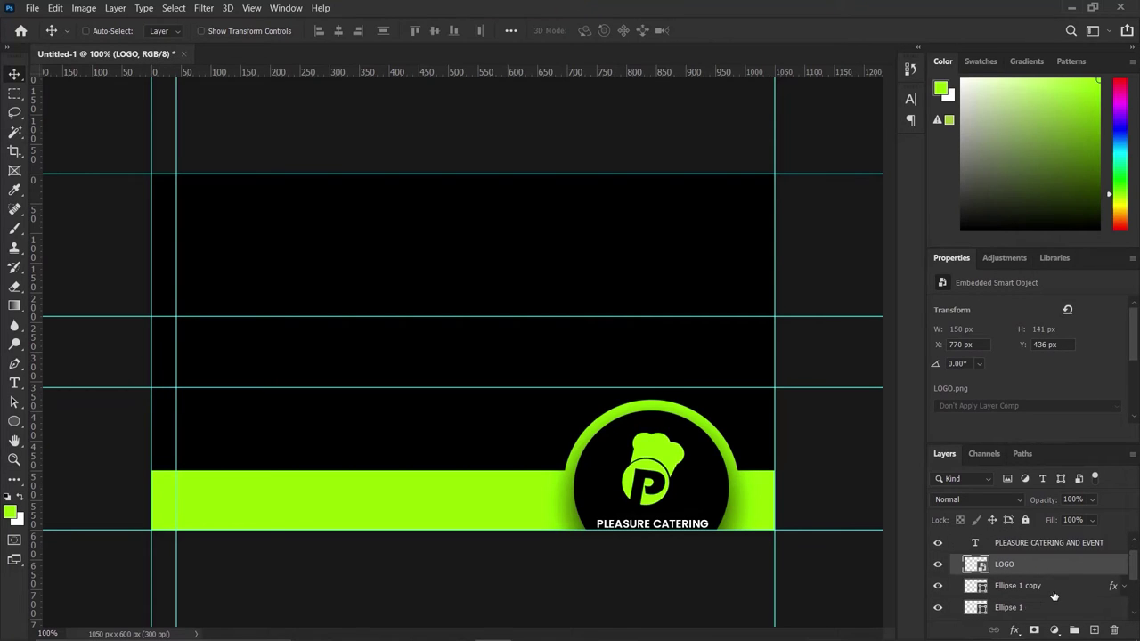
click(1041, 590)
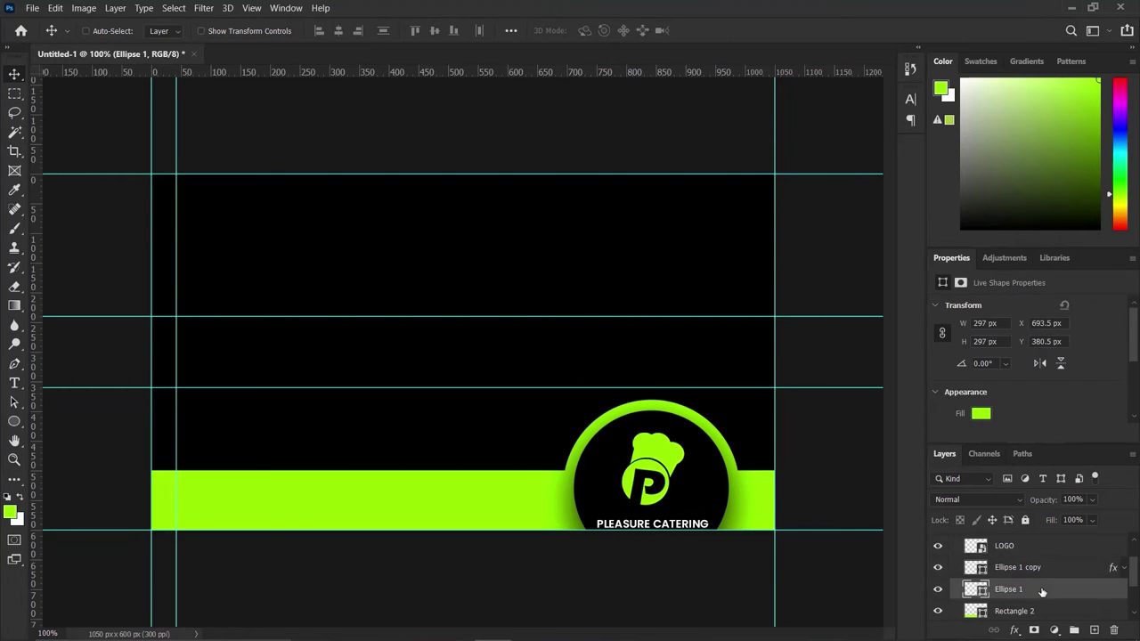
scroll(1040, 583, up, 1)
scroll(1030, 549, up, 1)
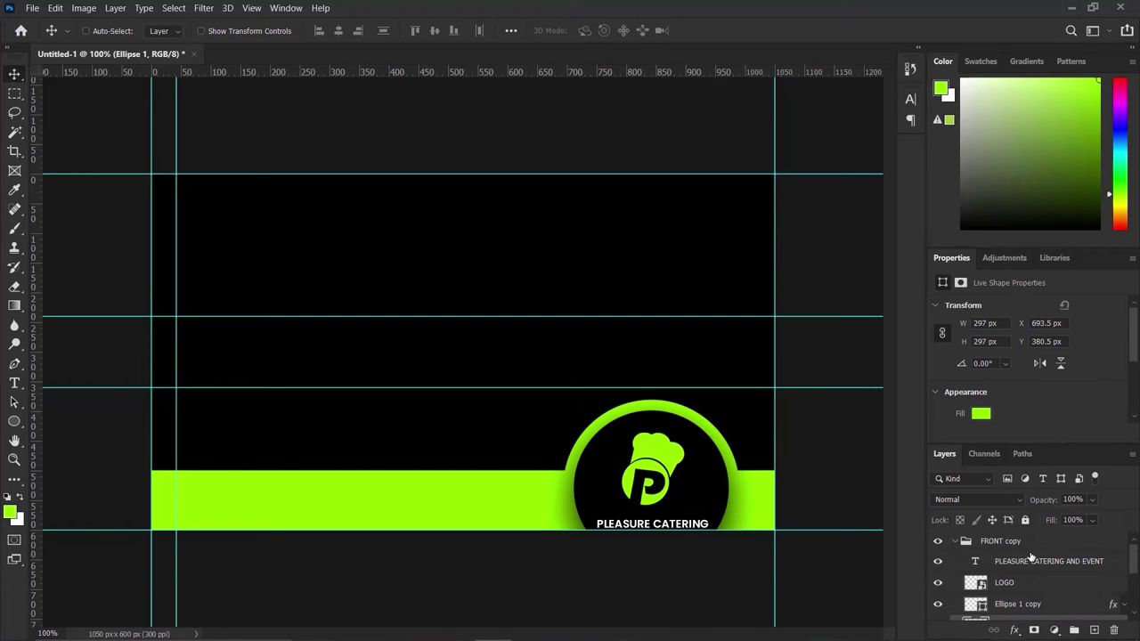
shift+click(1030, 561)
drag(670, 477, 669, 415)
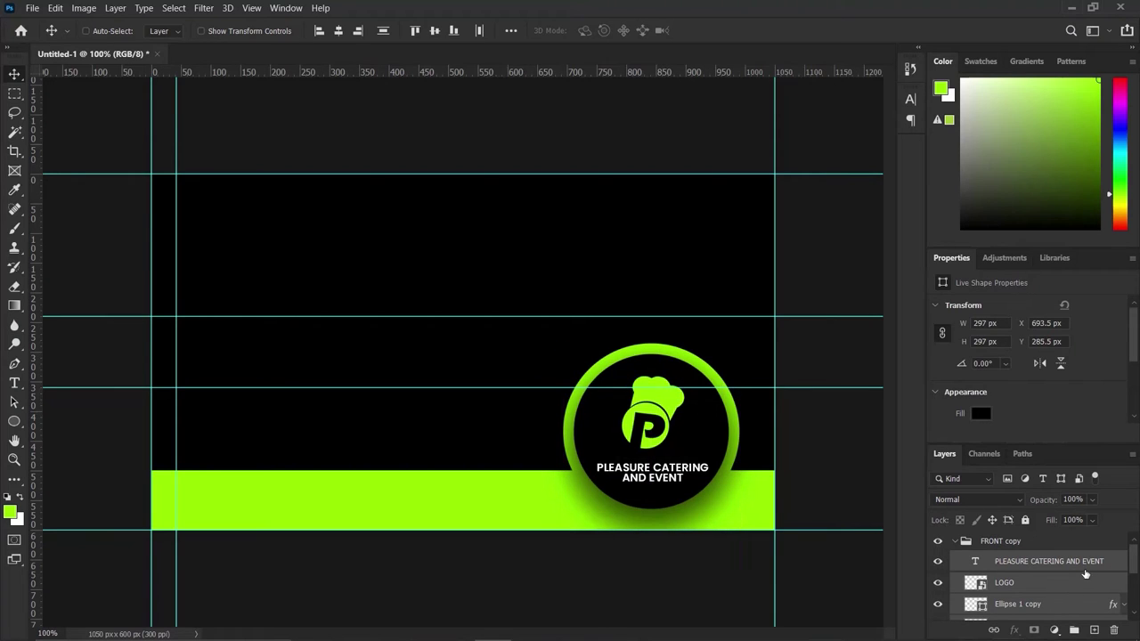
Clear the glow layer style from Ellipse 1 copy.
click(1095, 606)
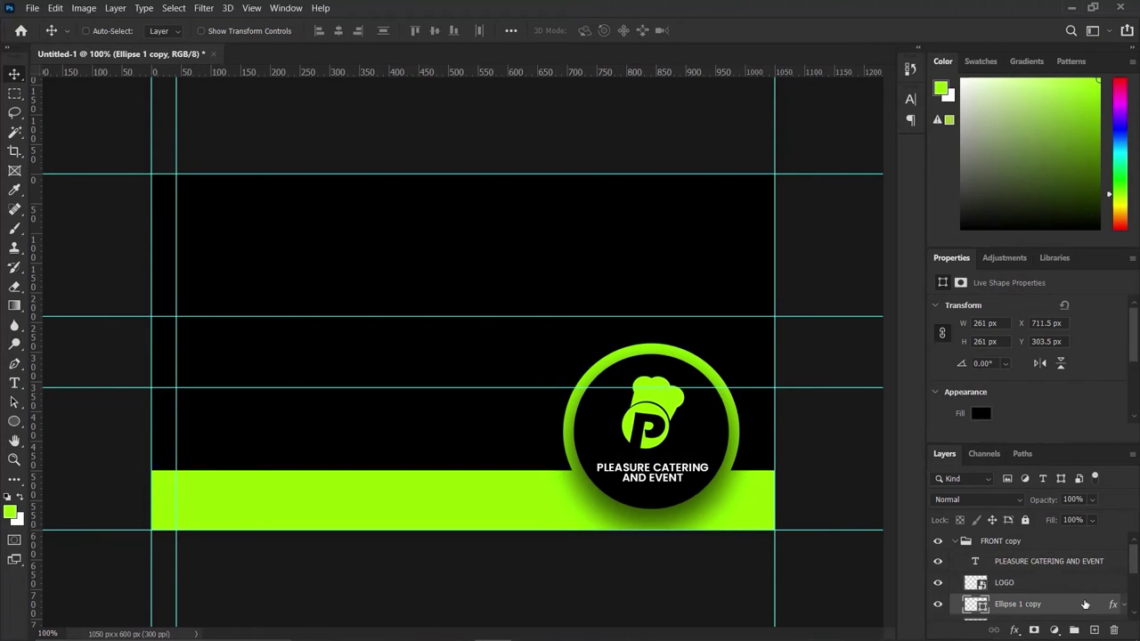
scroll(1086, 592, down, 2)
right_click(1077, 568)
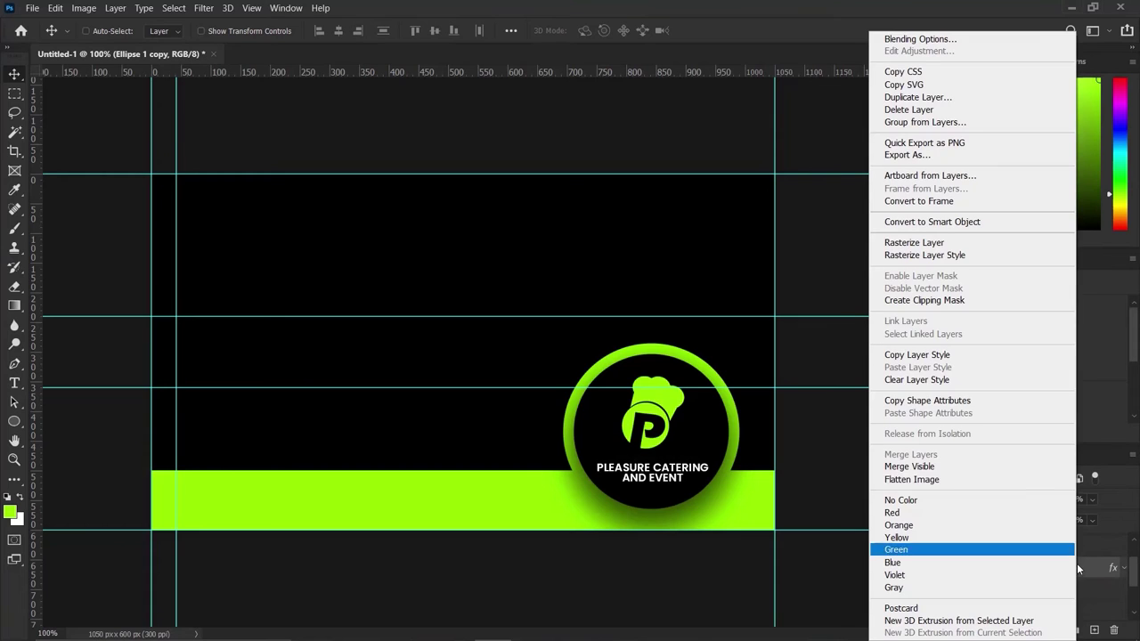
click(983, 382)
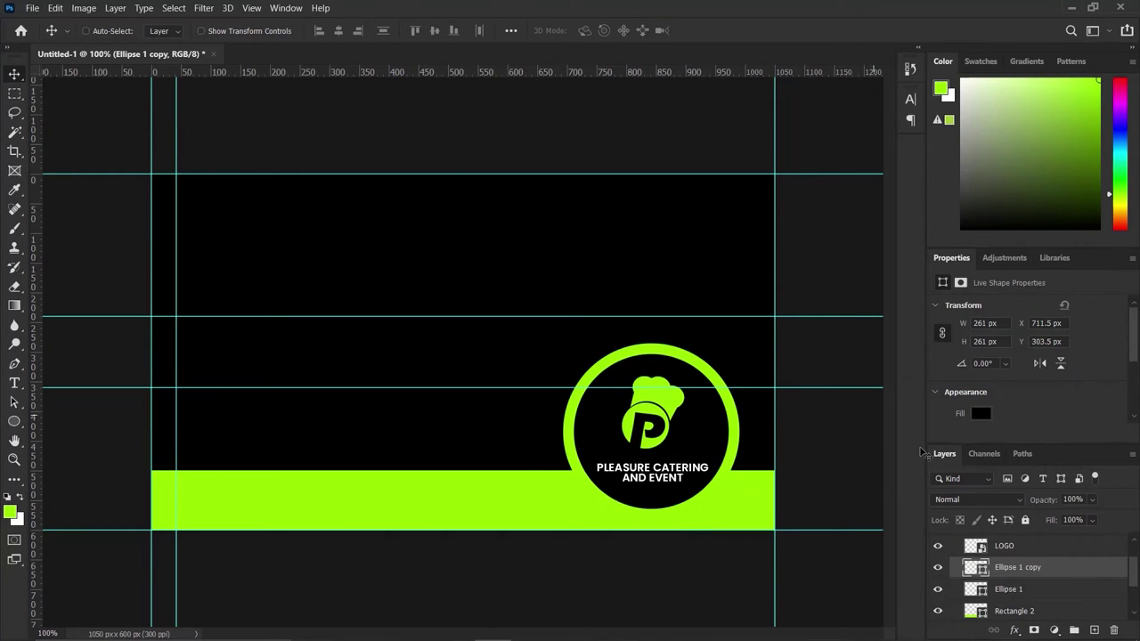
Nudge the logo layers into place and group them as Group 1.
click(1030, 567)
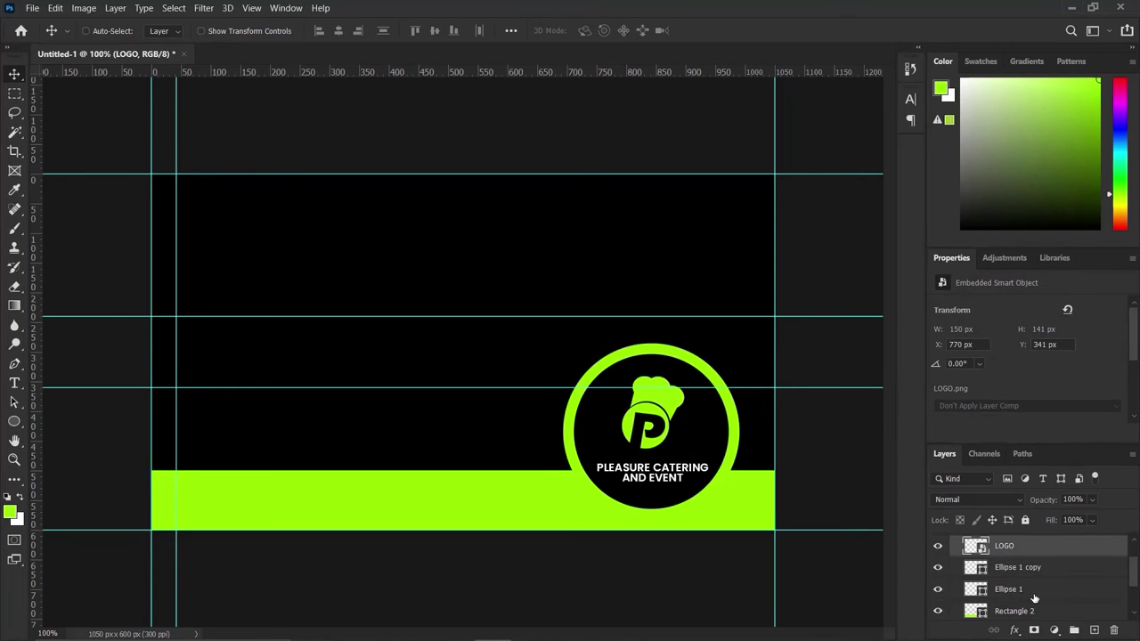
shift+click(1035, 610)
click(1040, 590)
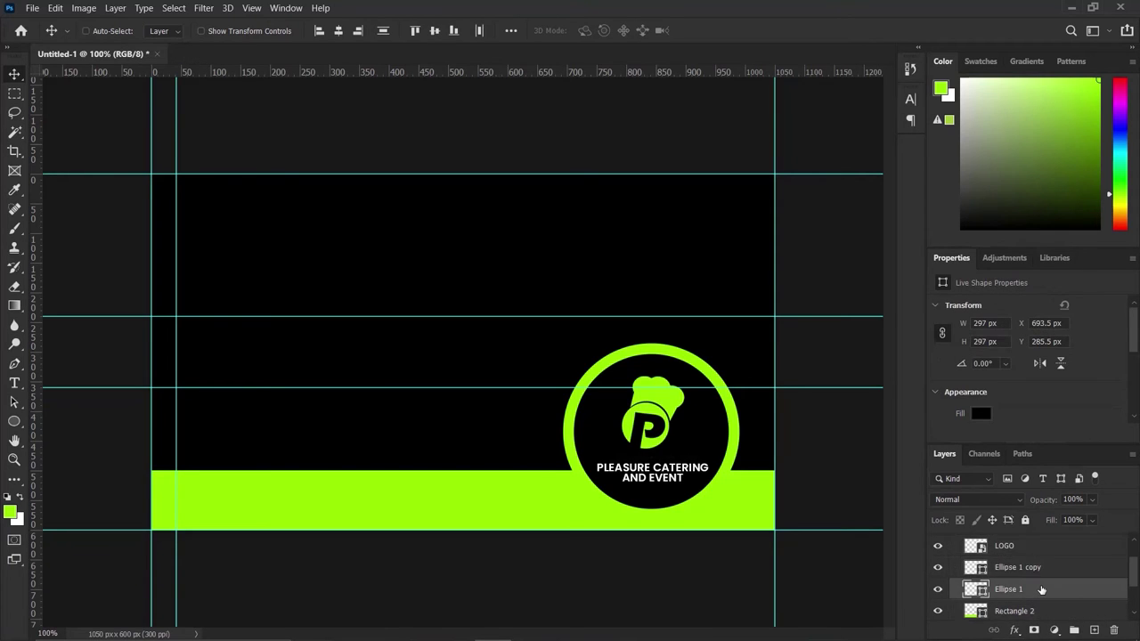
scroll(1040, 583, up, 1)
key(alt+shift+bracketright)
key(alt+shift+bracketright)
key(alt+shift+bracketright)
key(Right)
key(Right)
key(Right)
key(Right)
key(Right)
key(Right)
key(Right)
key(Right)
key(Right)
key(Right)
key(Right)
key(Right)
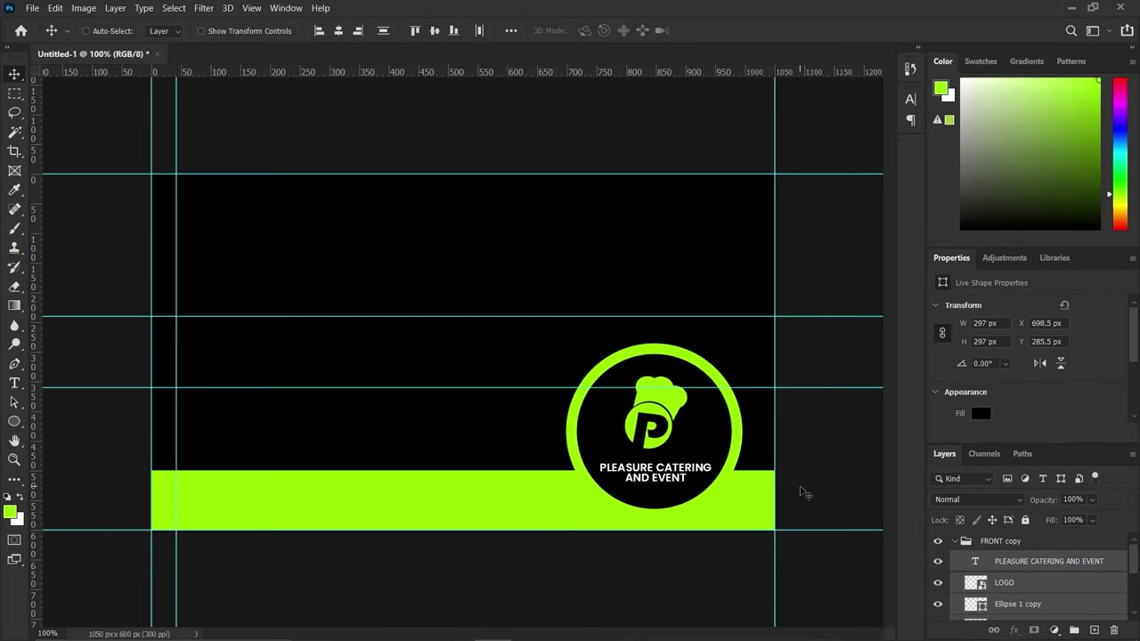
key(Left)
key(Left)
key(Left)
key(Down)
key(Down)
key(Down)
key(Down)
key(Down)
key(Right)
key(Right)
key(Right)
key(Right)
key(Right)
key(Right)
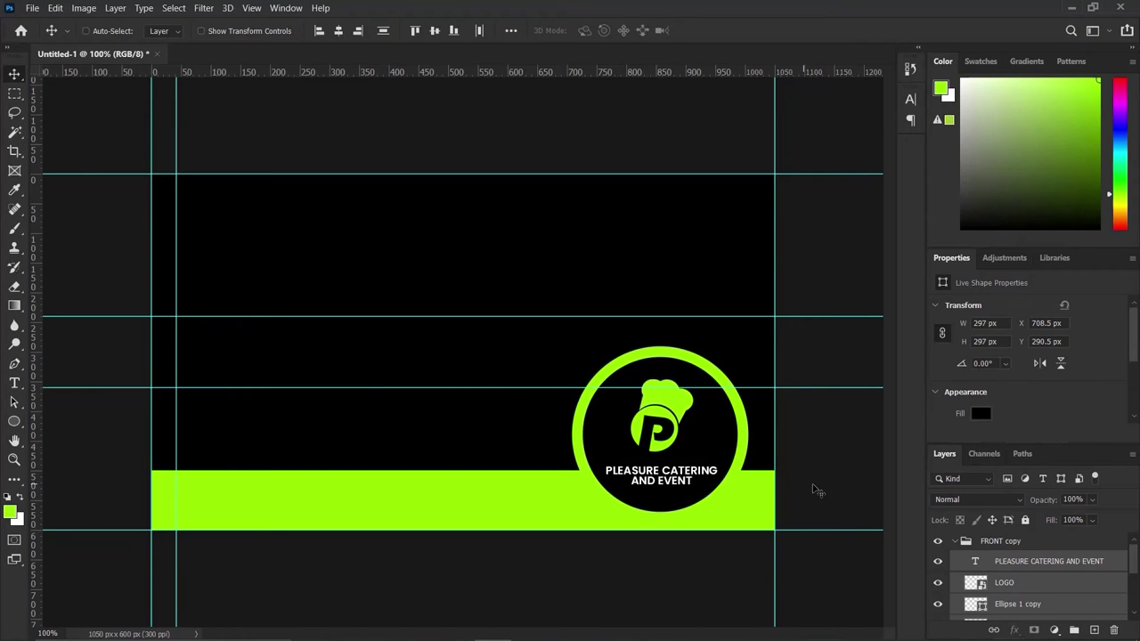
key(ctrl+g)
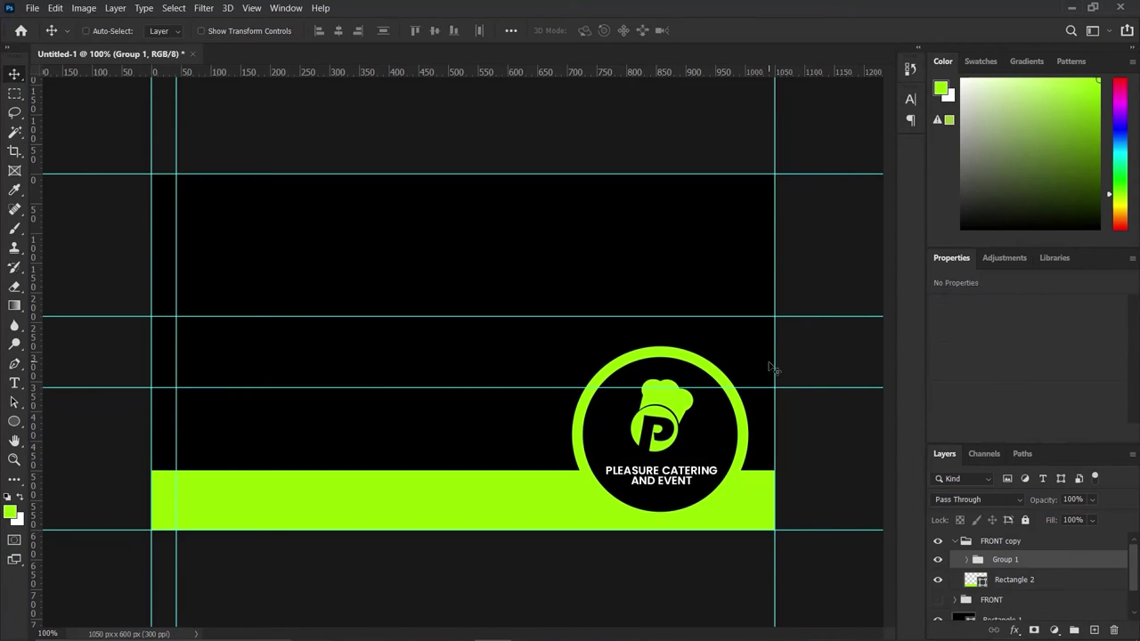
Scale the logo group to about 93% and nudge it slightly lower over the lime band.
key(ctrl+t)
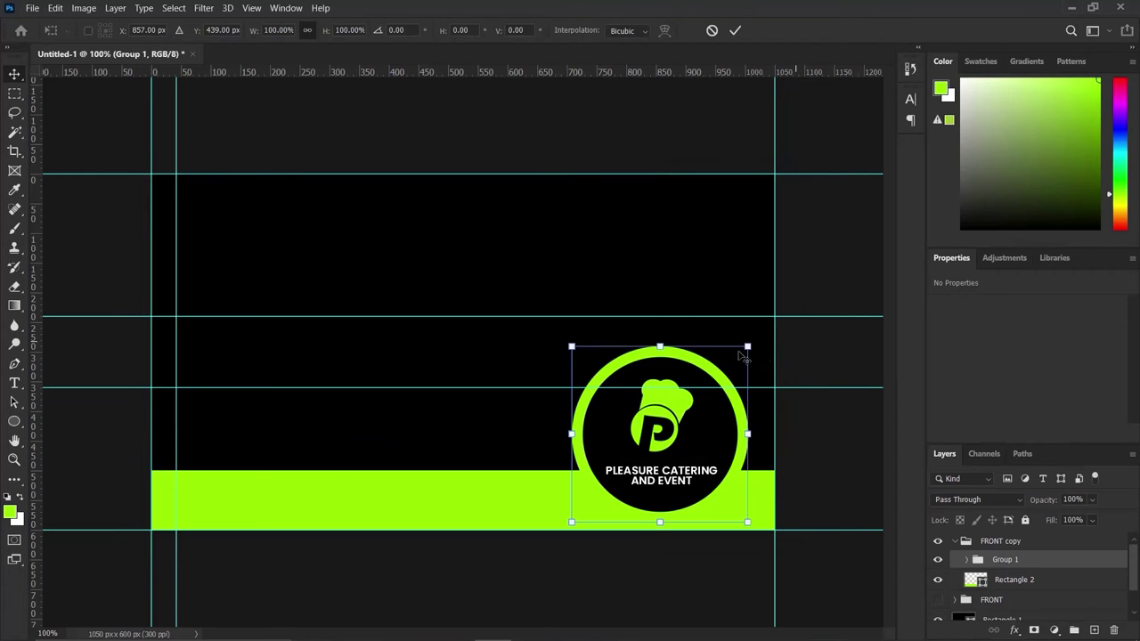
drag(747, 347, 741, 353)
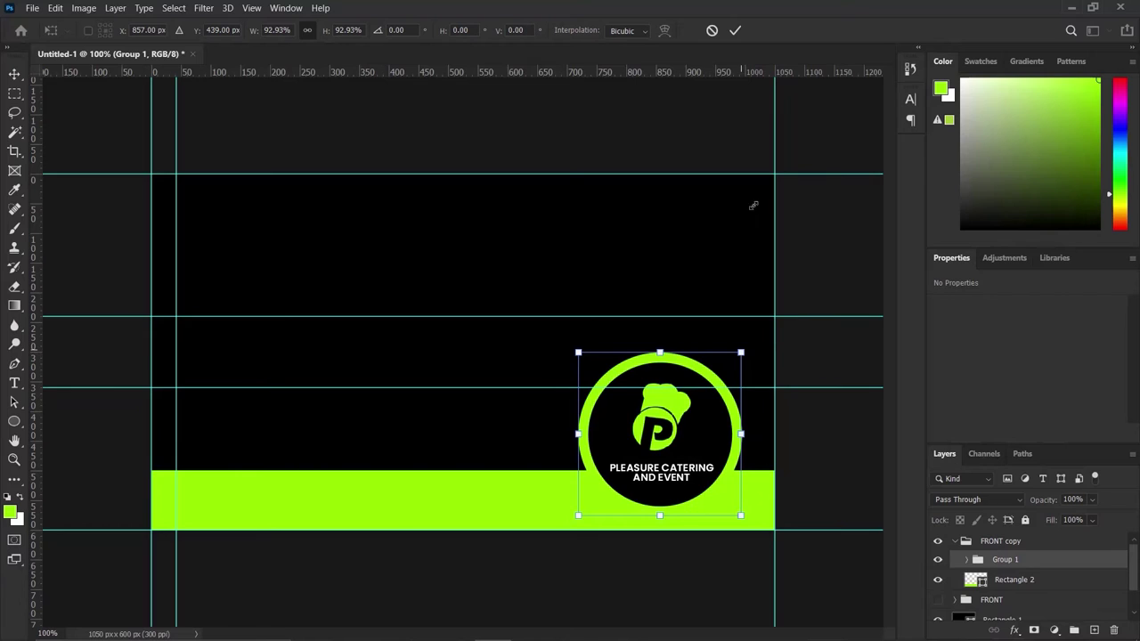
click(734, 30)
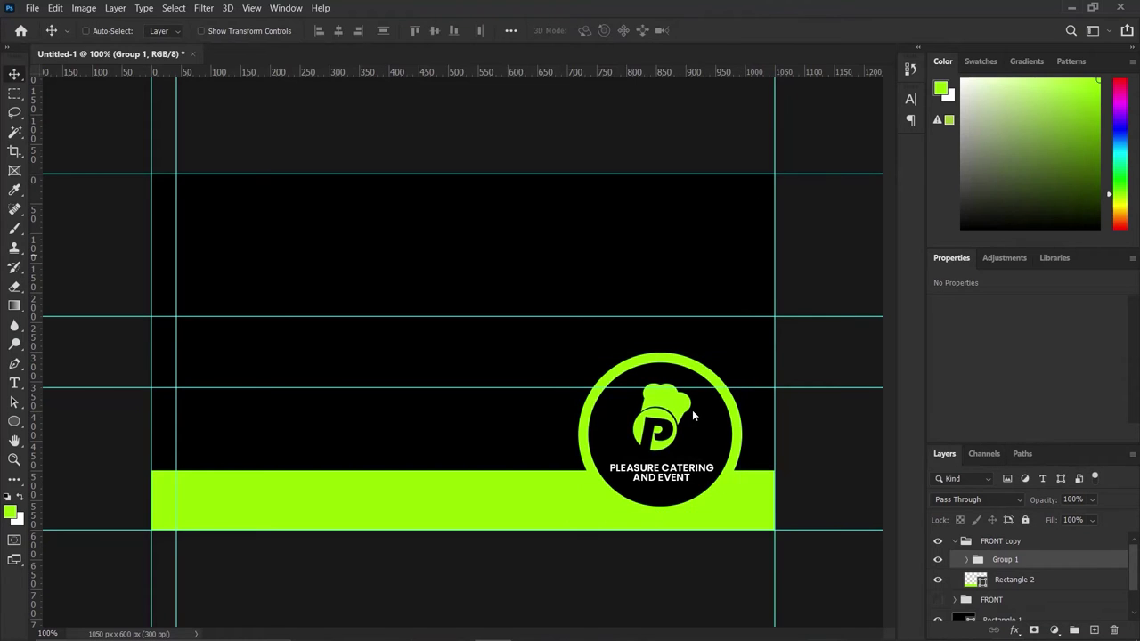
key(Down)
key(Down)
key(Down)
key(Down)
key(Down)
key(Down)
key(Down)
key(Down)
key(Down)
key(Down)
key(Right)
key(Right)
key(Right)
key(Right)
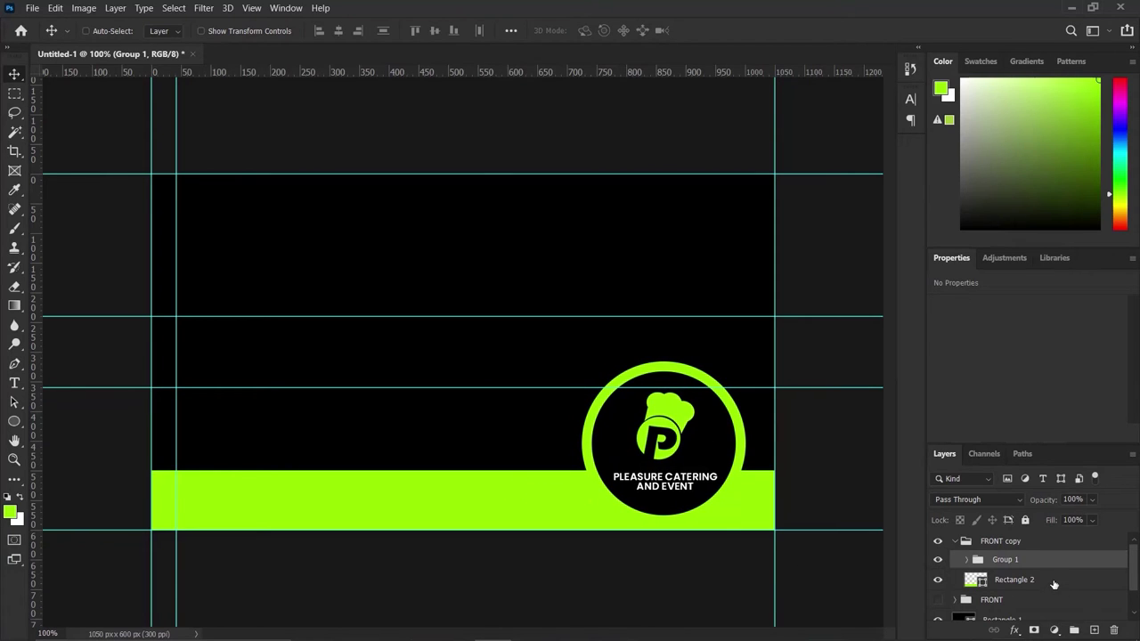
Thin Rectangle 2 to about 86 px tall by lowering its top edge, keeping W/H linked.
click(1053, 580)
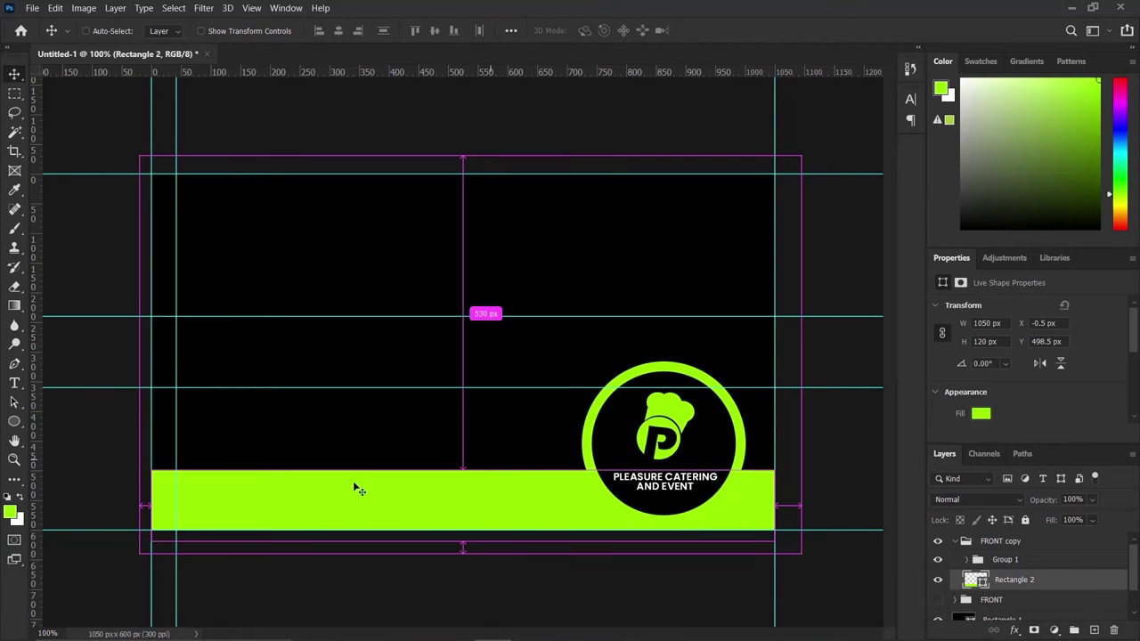
key(ctrl+t)
drag(462, 470, 462, 470)
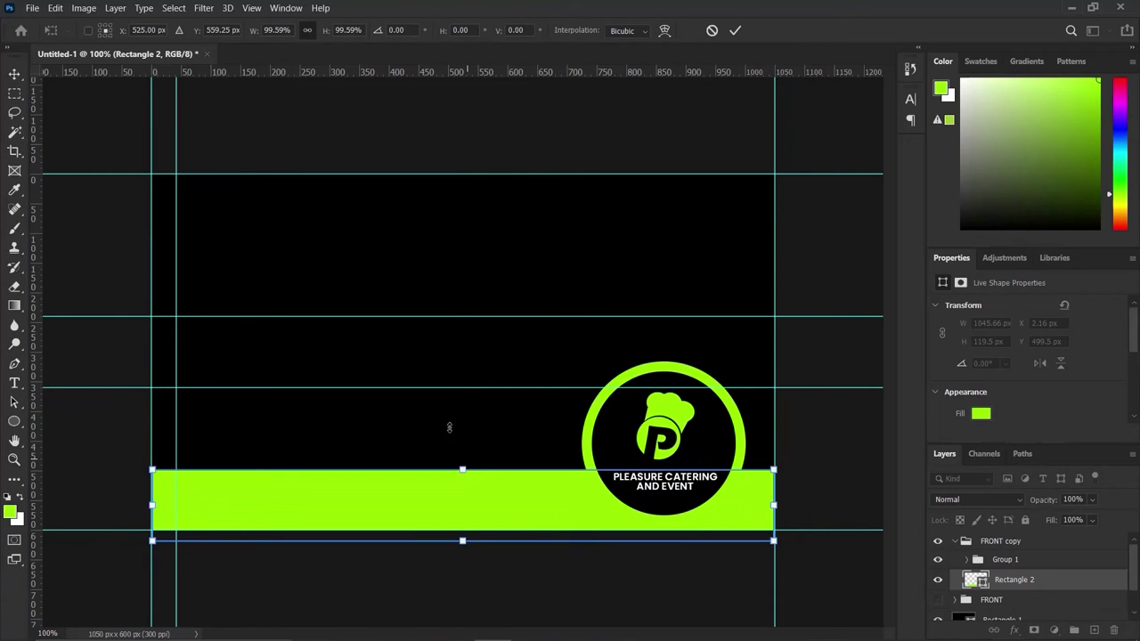
click(306, 33)
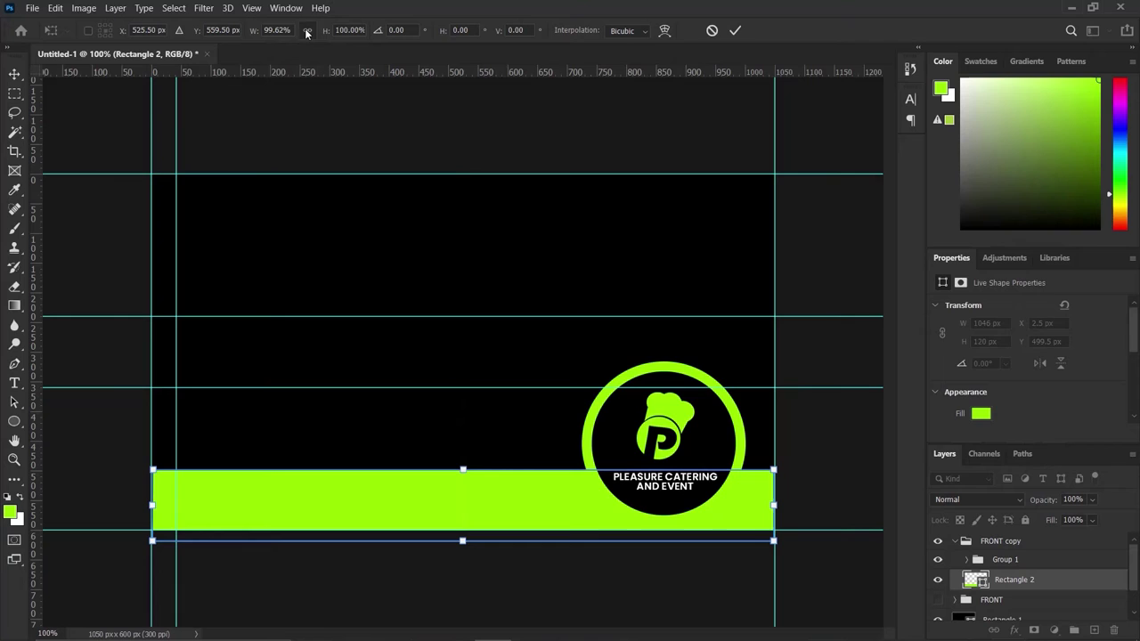
click(734, 30)
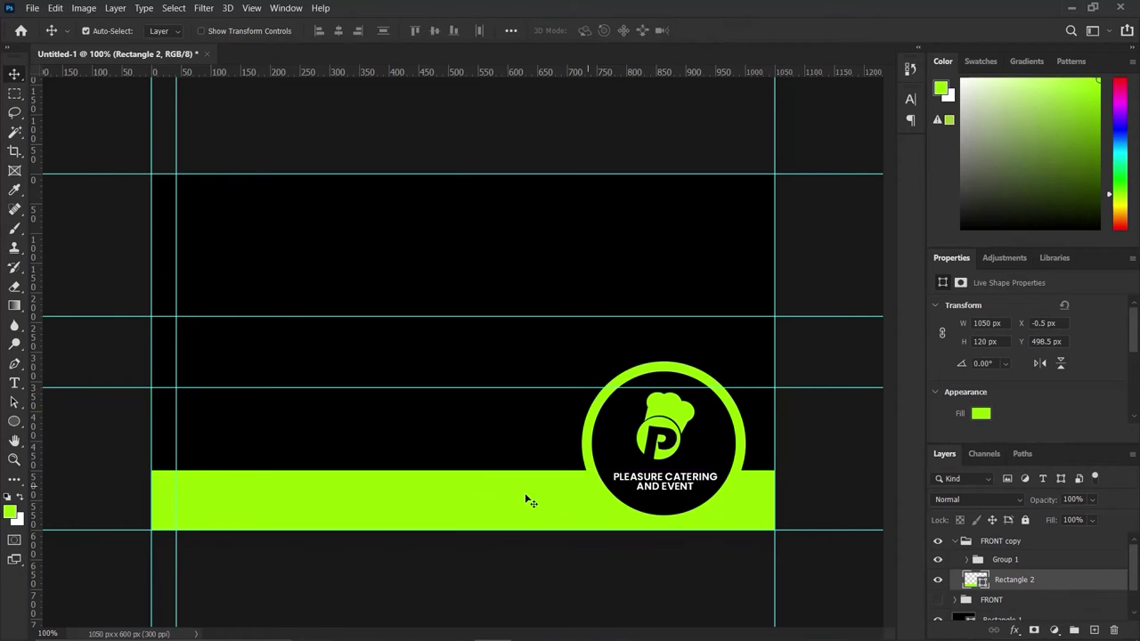
key(ctrl+t)
drag(462, 469, 463, 488)
click(734, 30)
key(ctrl+t)
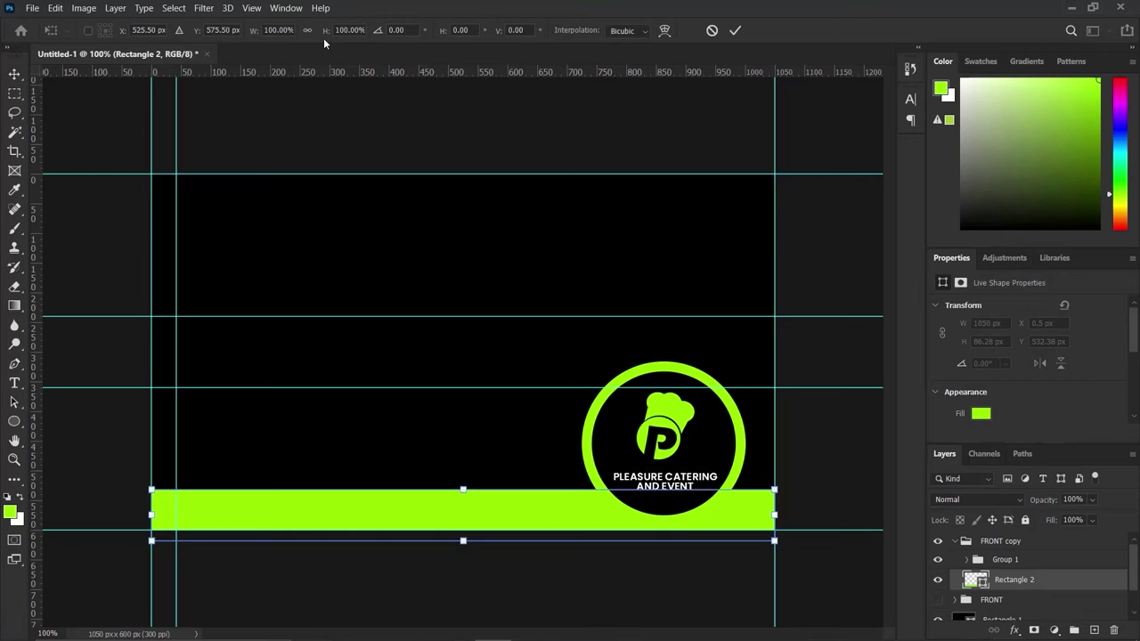
click(308, 31)
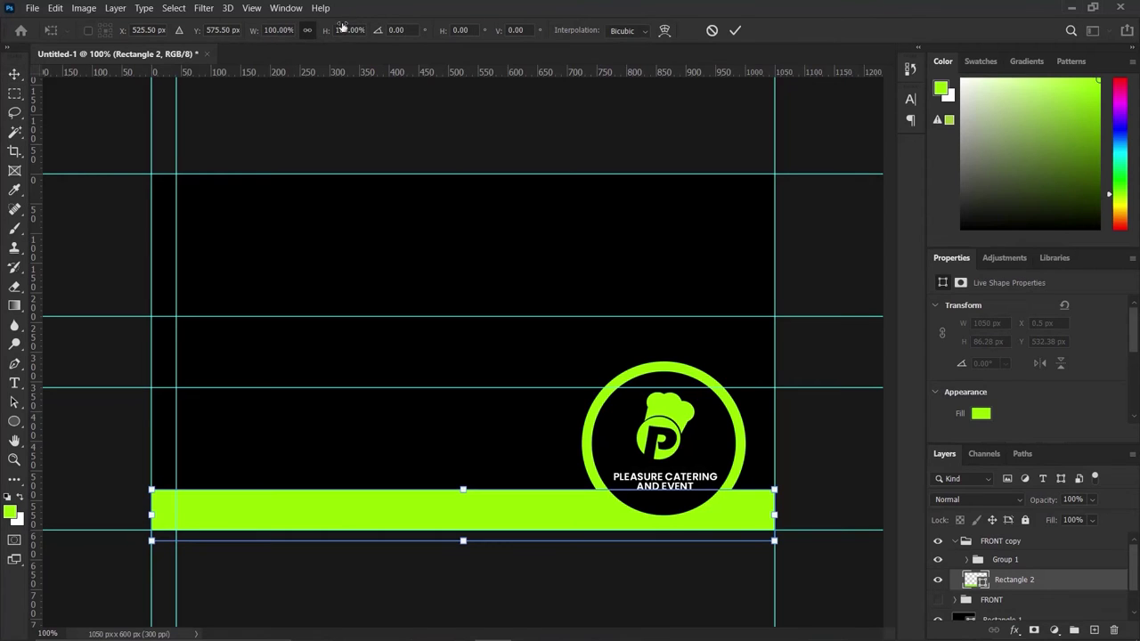
Shrink Group 1 to about 86% (238 px) and nudge it lower over the band's right end.
click(732, 32)
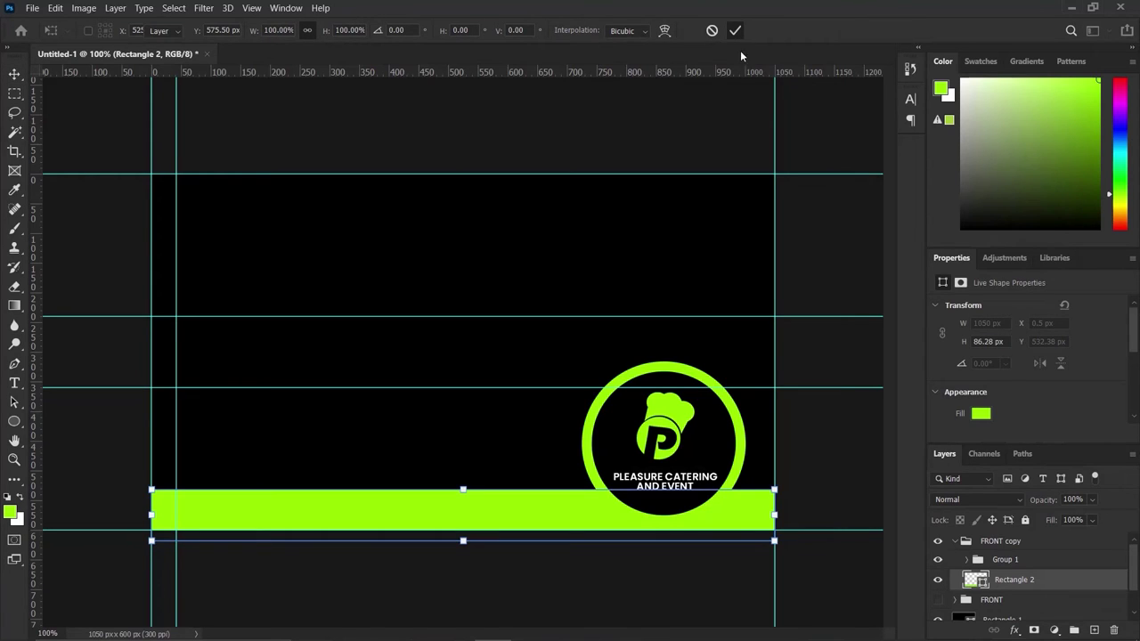
click(1037, 559)
key(Down)
key(Down)
key(Down)
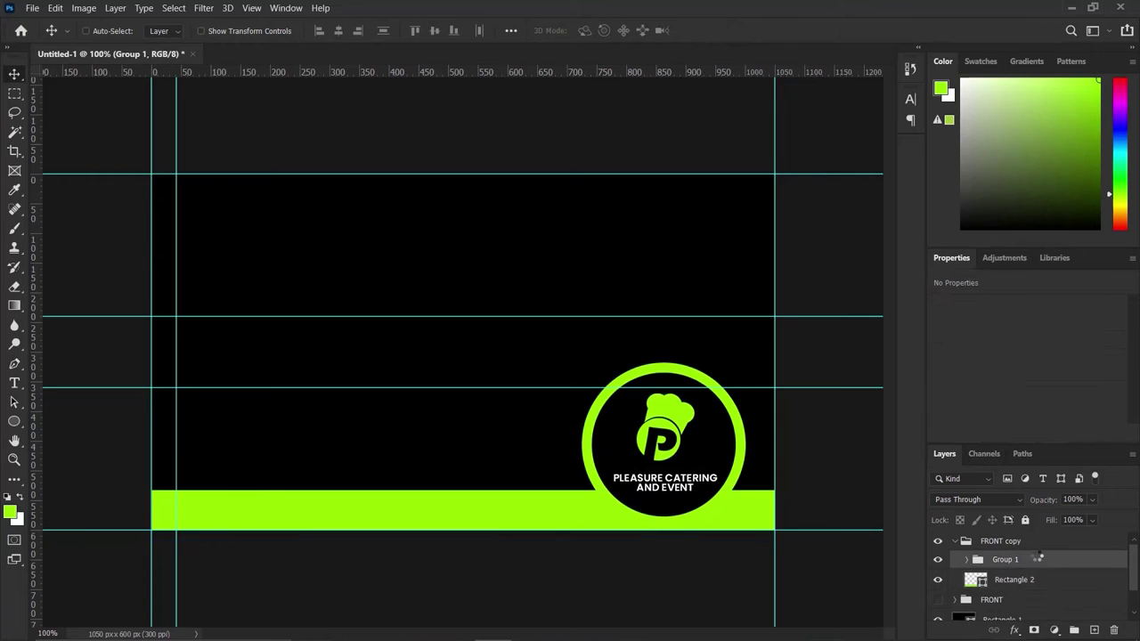
key(ctrl)
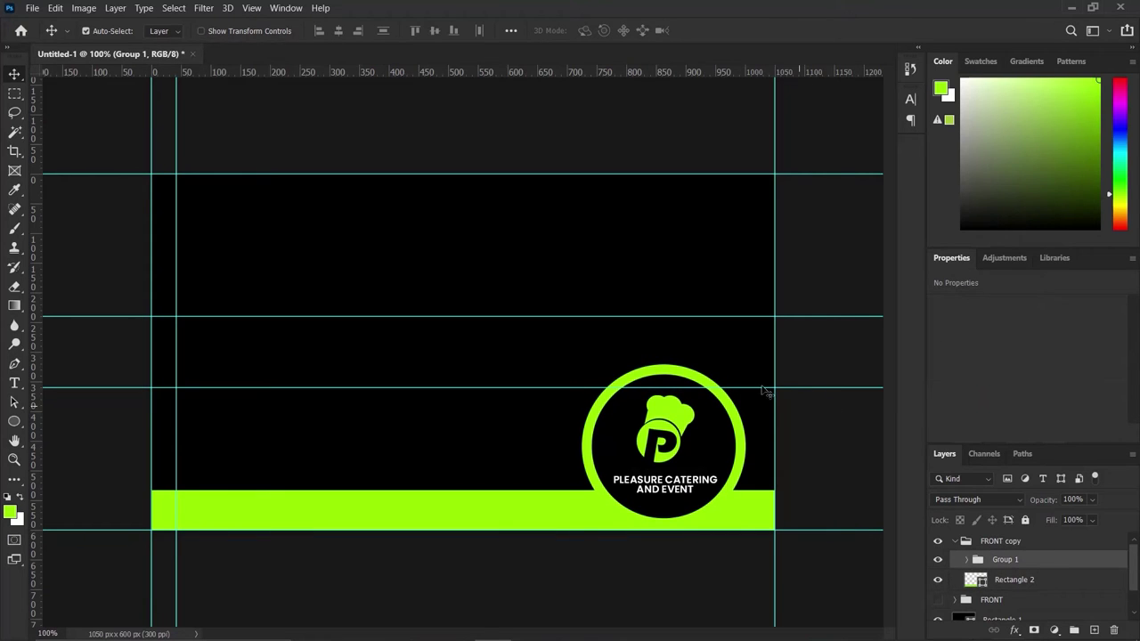
key(ctrl+t)
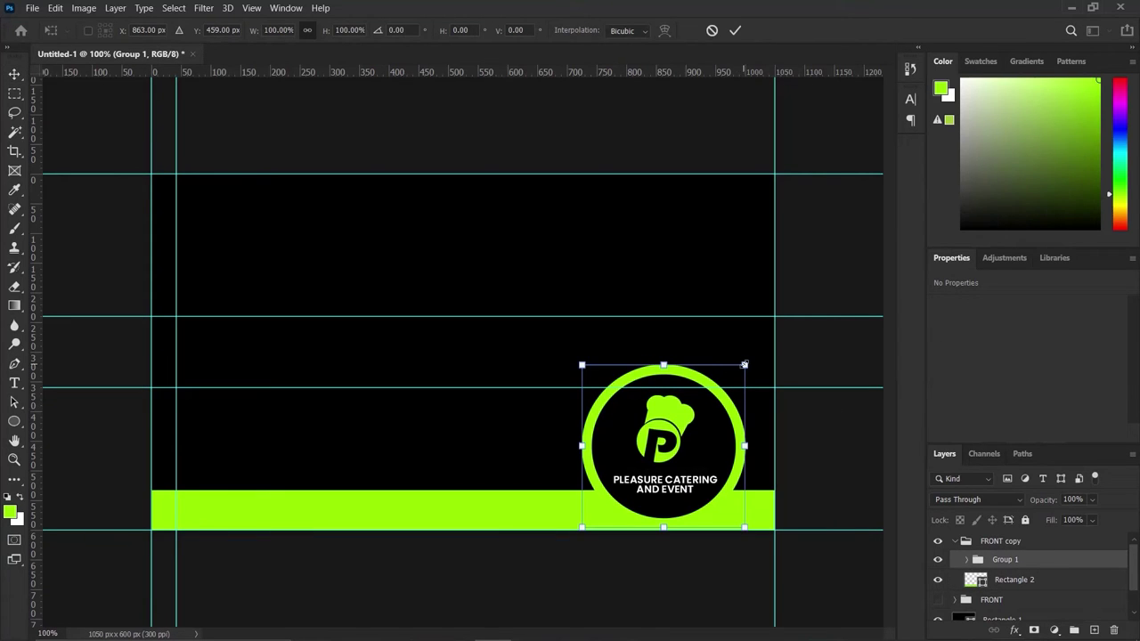
drag(744, 364, 733, 375)
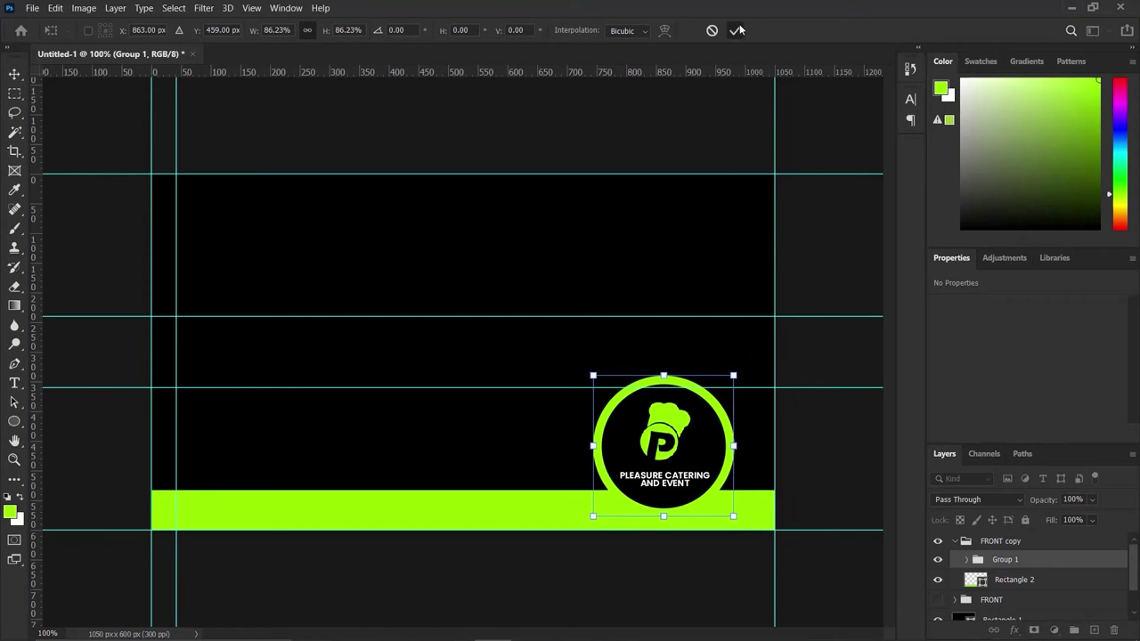
click(735, 30)
key(Down)
key(Down)
key(Down)
key(Down)
key(Down)
key(Down)
key(Down)
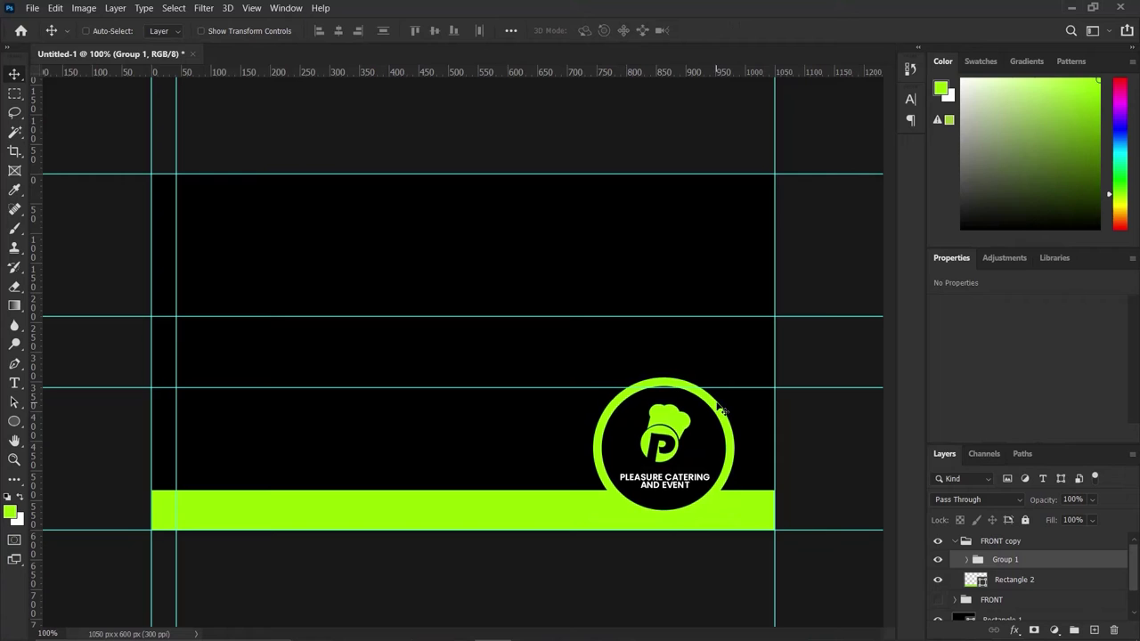
key(Down)
key(Down)
key(Down)
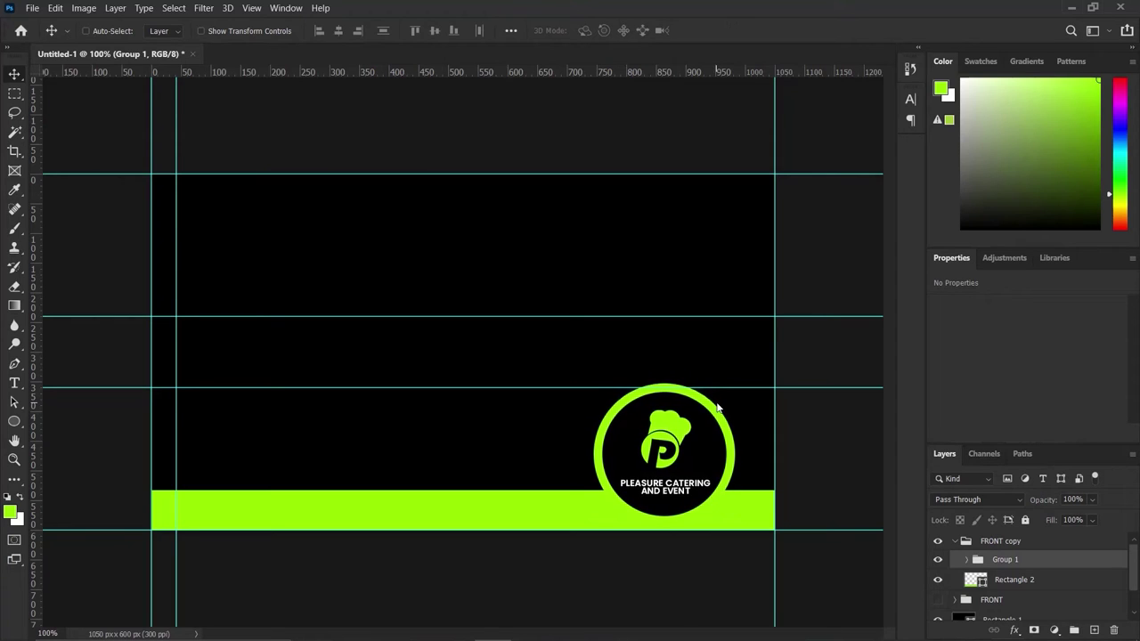
key(Up)
key(Up)
key(Up)
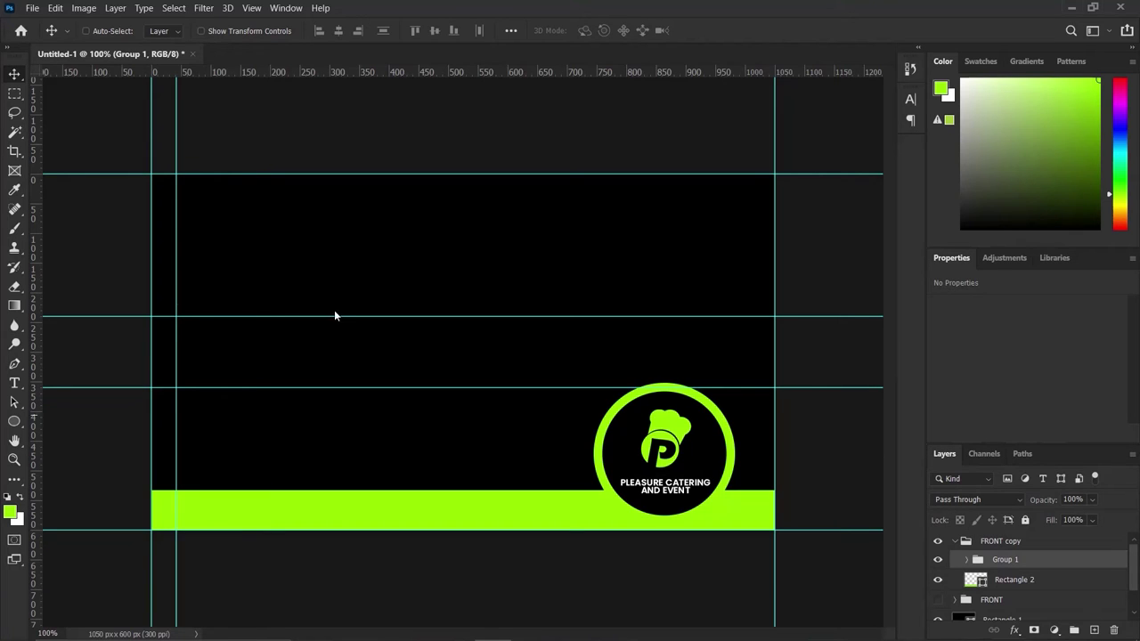
Add a text line near the card's top centre with the cardholder's full name.
click(15, 383)
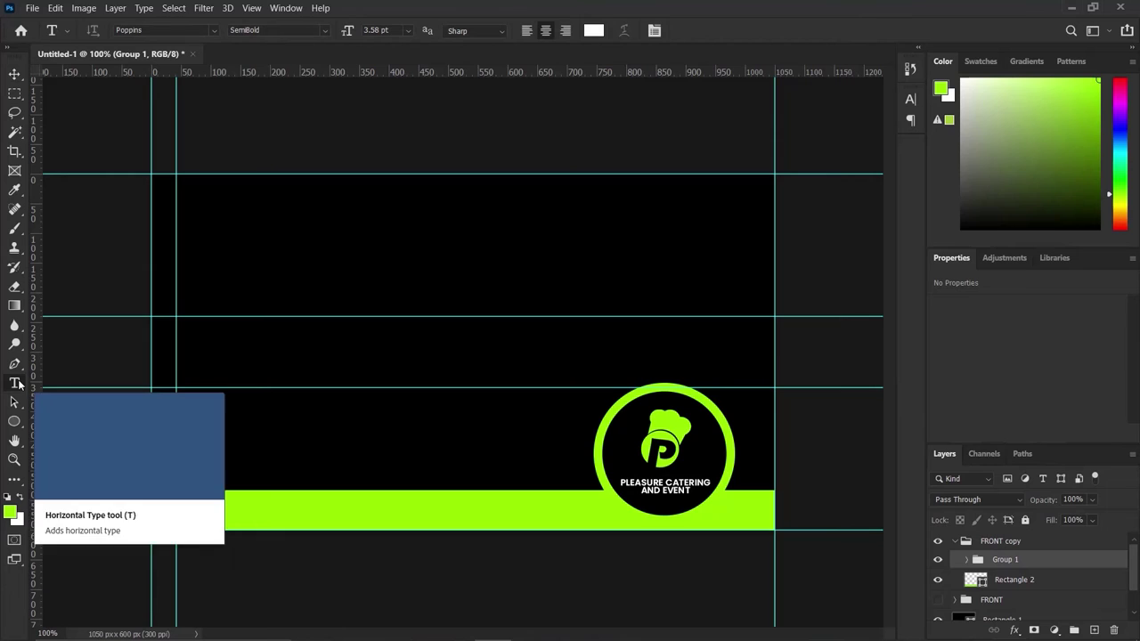
click(217, 236)
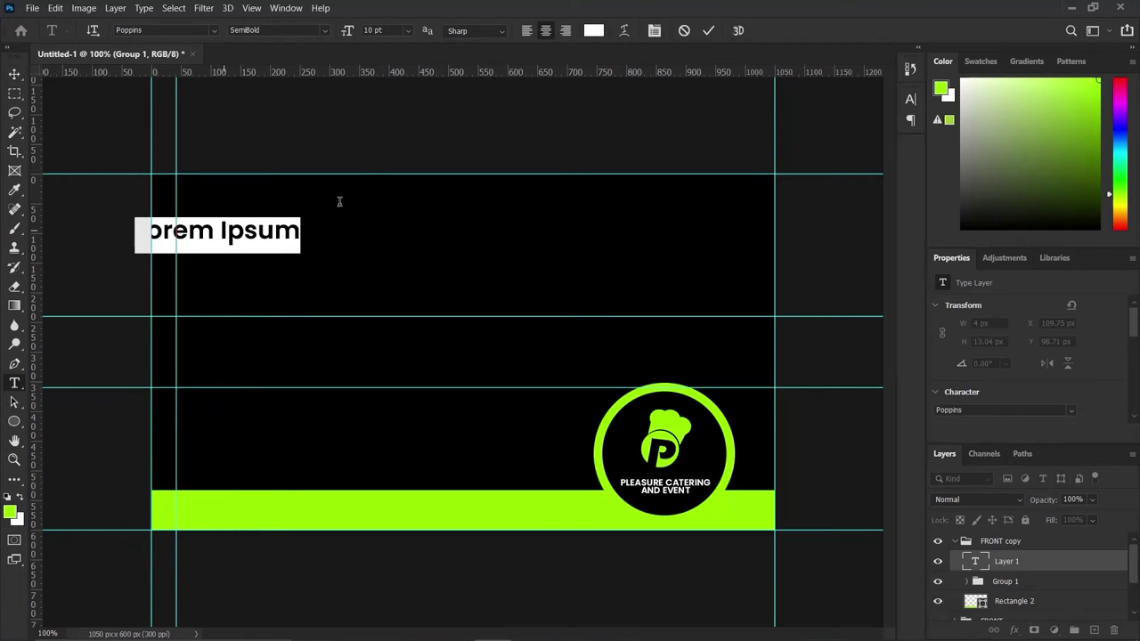
click(684, 30)
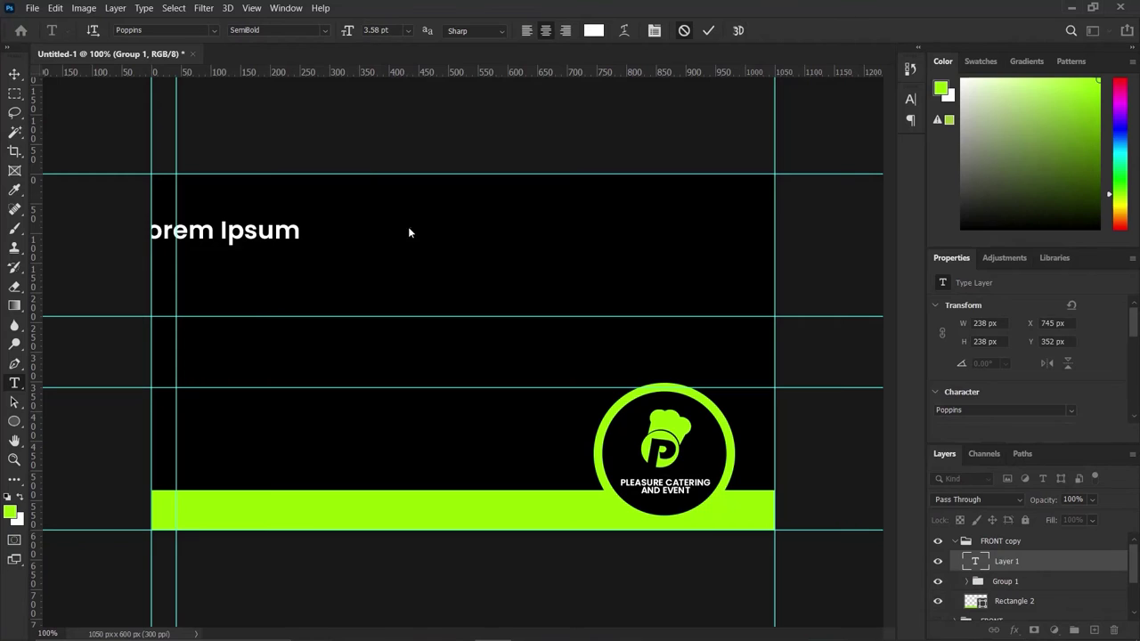
click(415, 244)
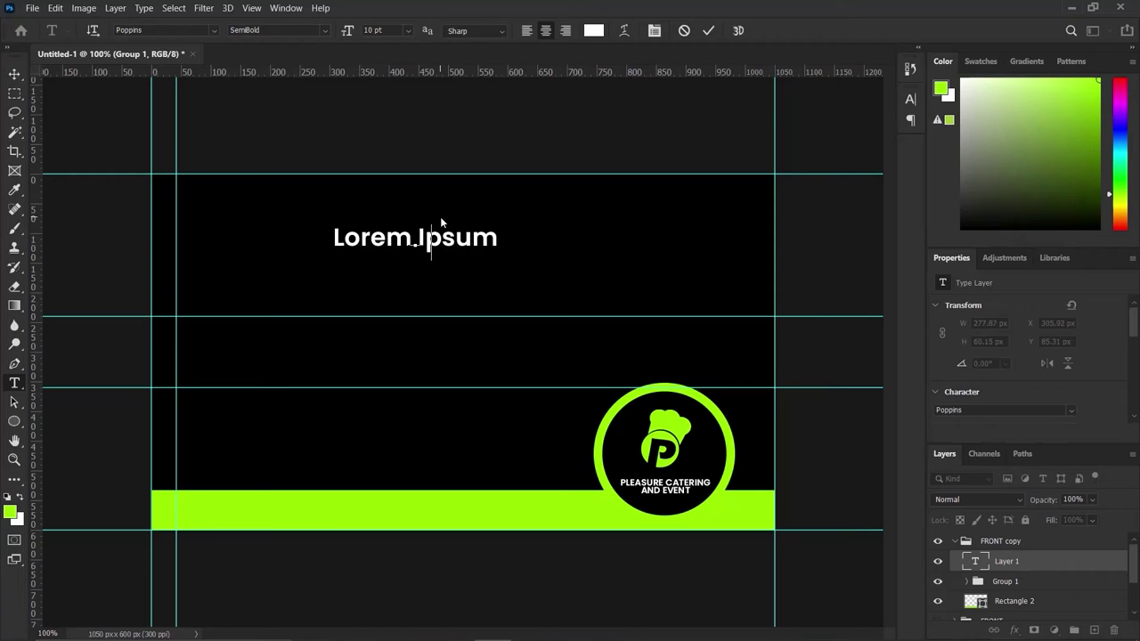
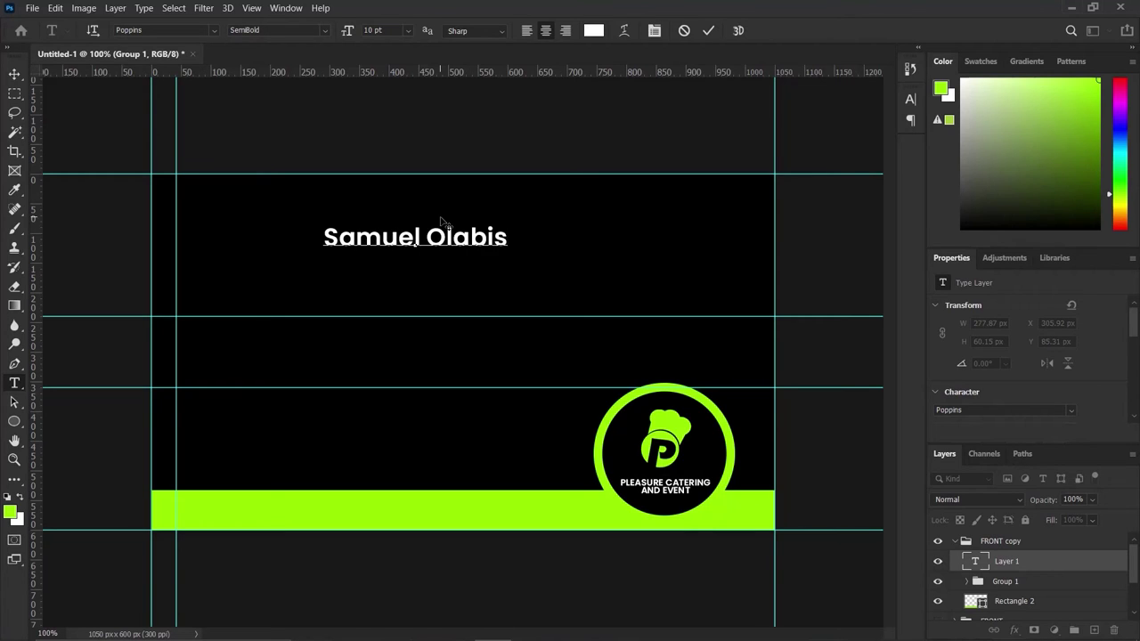
Set the name text in the Morganite font and commit it.
key(ctrl+a)
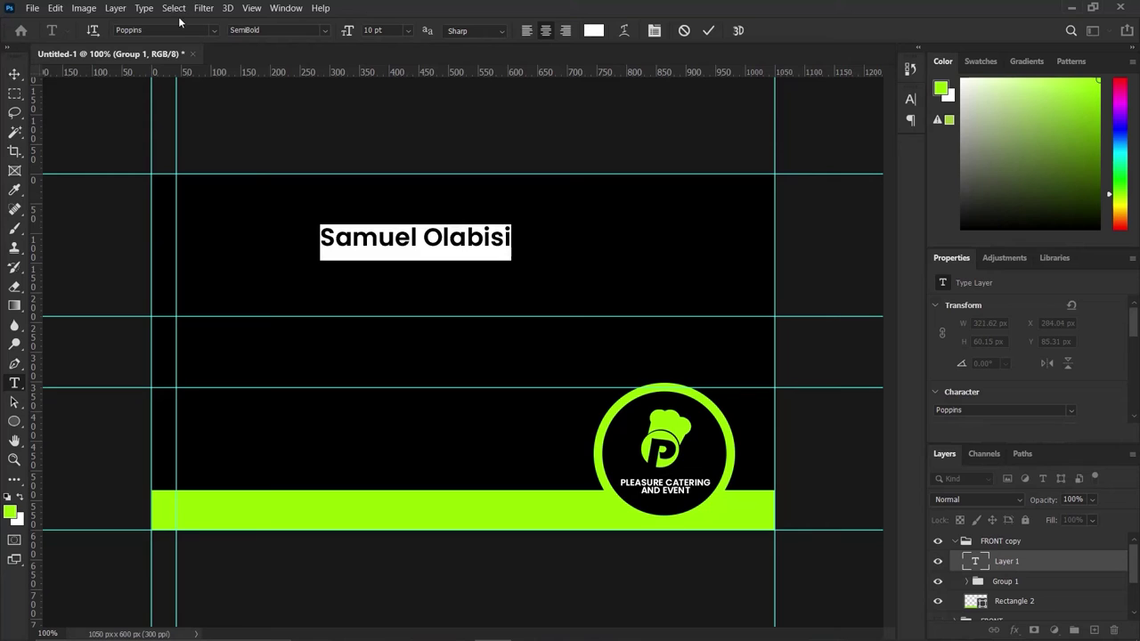
click(188, 31)
text(morga)
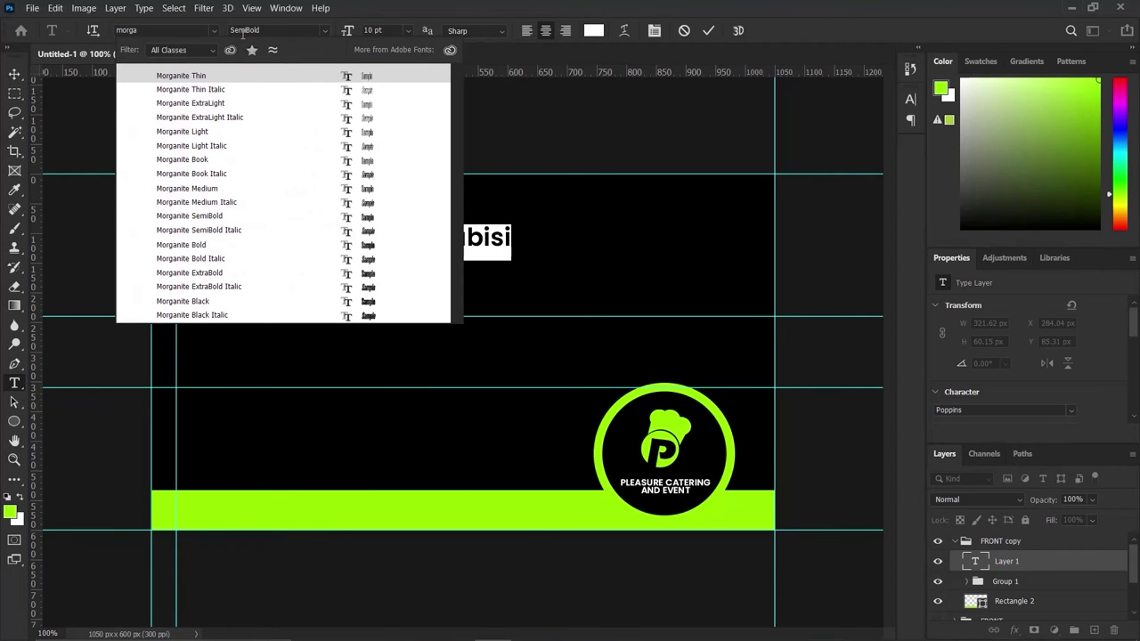
key(Return)
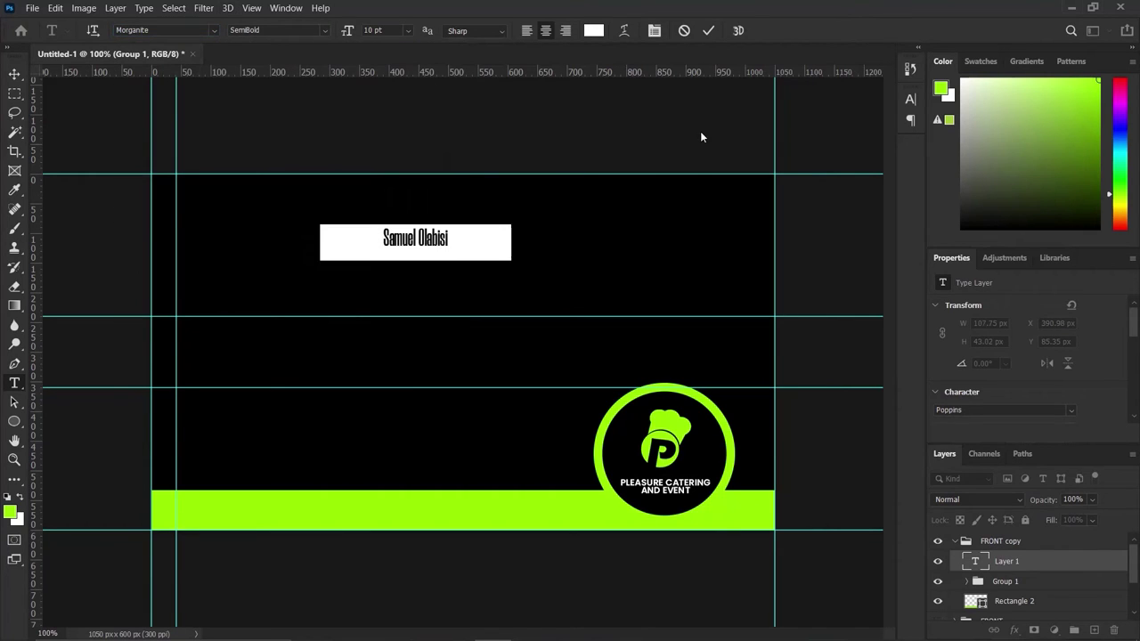
click(712, 32)
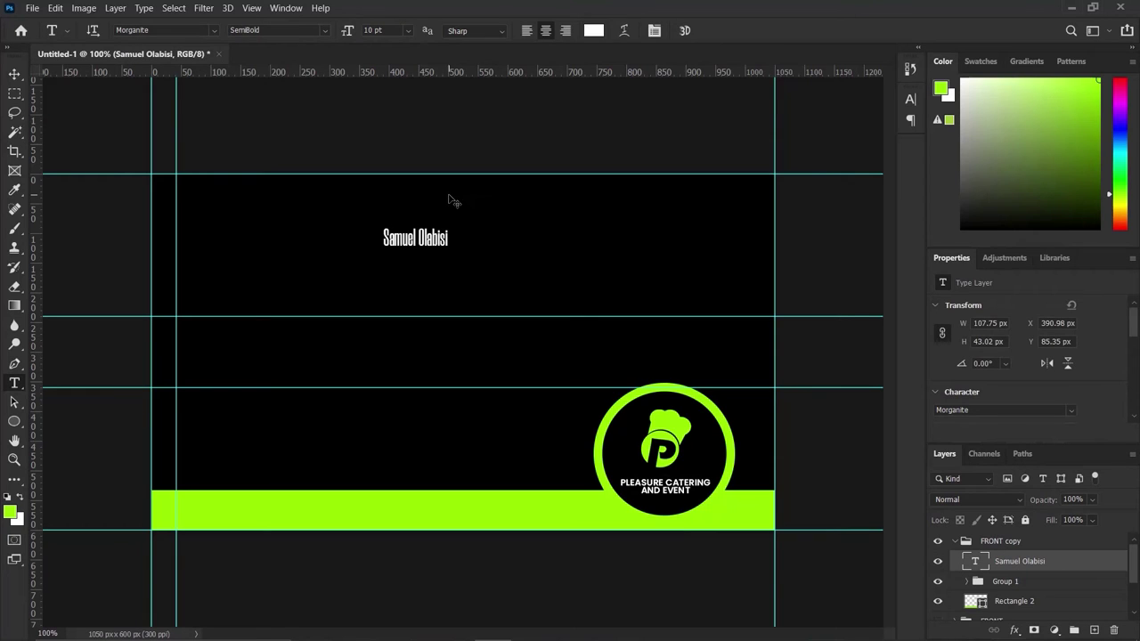
Scale the name text up to roughly double its size.
key(ctrl+t)
drag(451, 224, 478, 210)
click(736, 31)
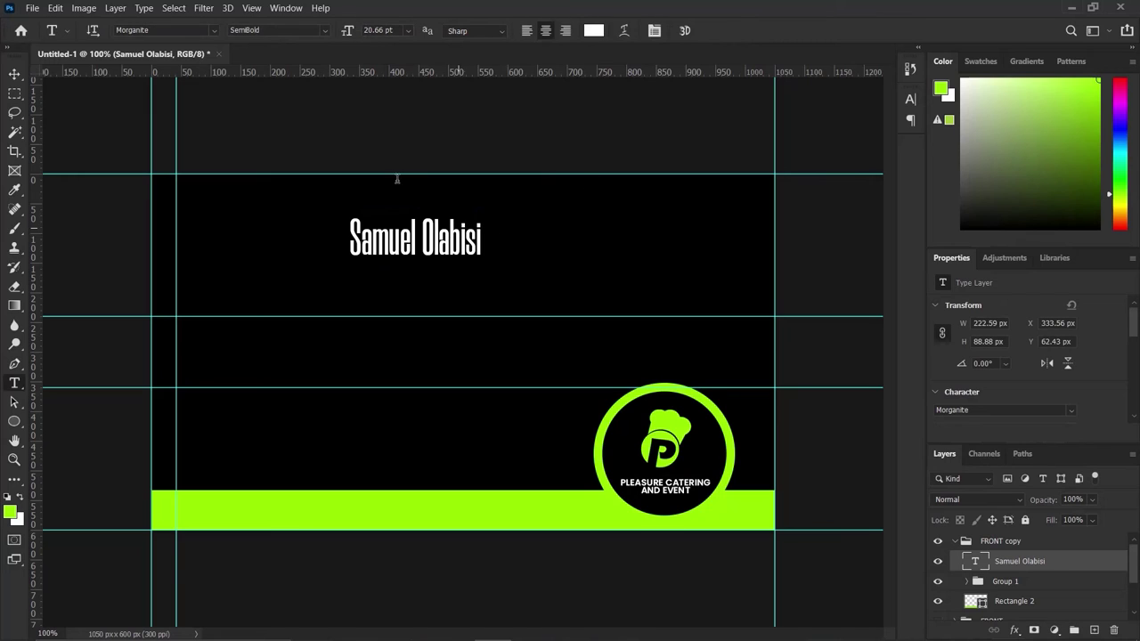
Move the name to the top-left, snapped to the inner left guide at X 41.56 px.
click(14, 72)
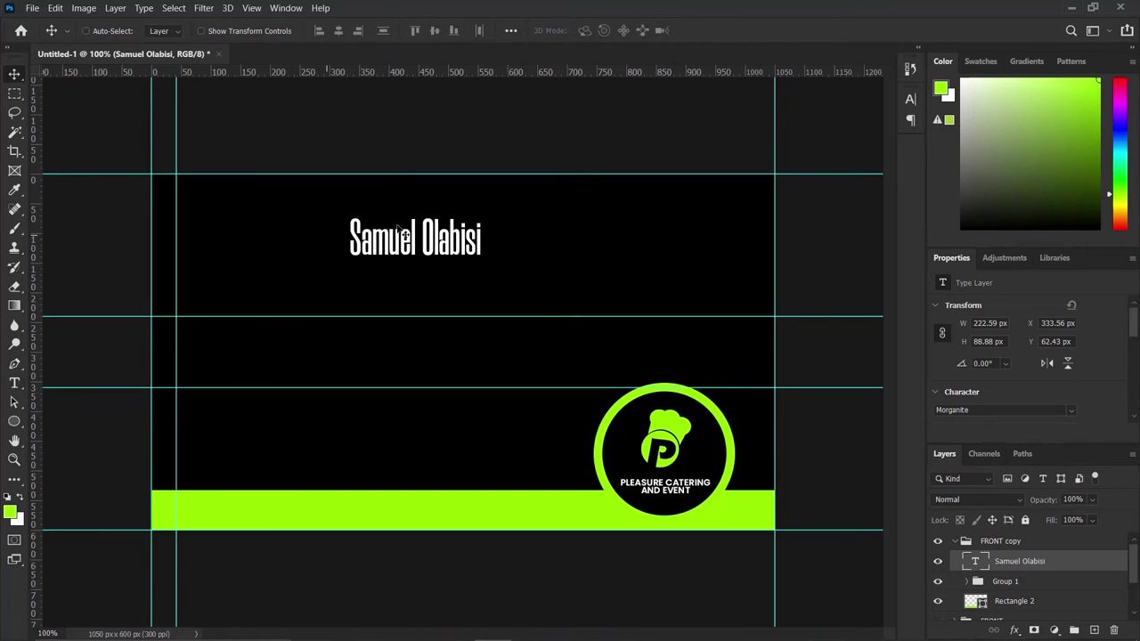
drag(329, 192, 172, 178)
drag(270, 217, 270, 216)
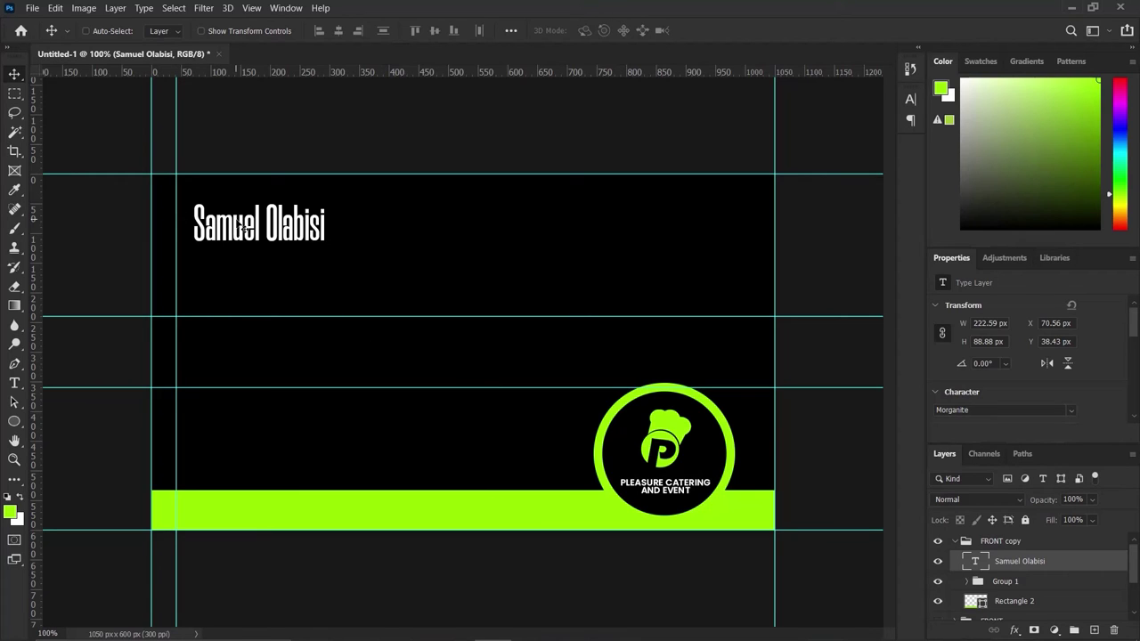
drag(243, 230, 218, 223)
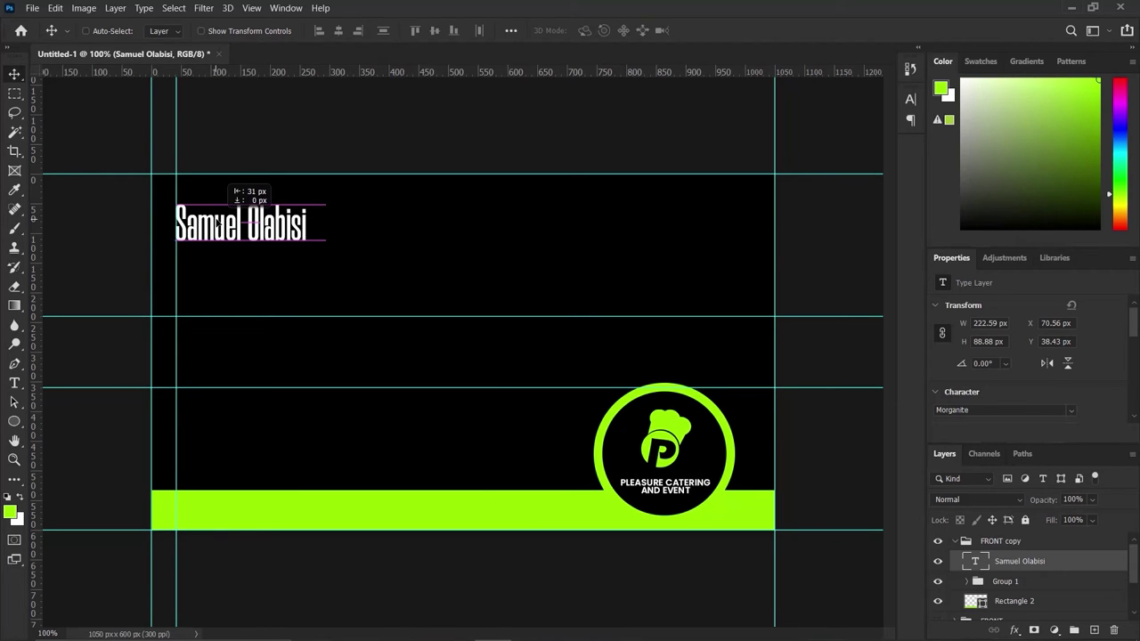
key(Escape)
drag(252, 231, 238, 230)
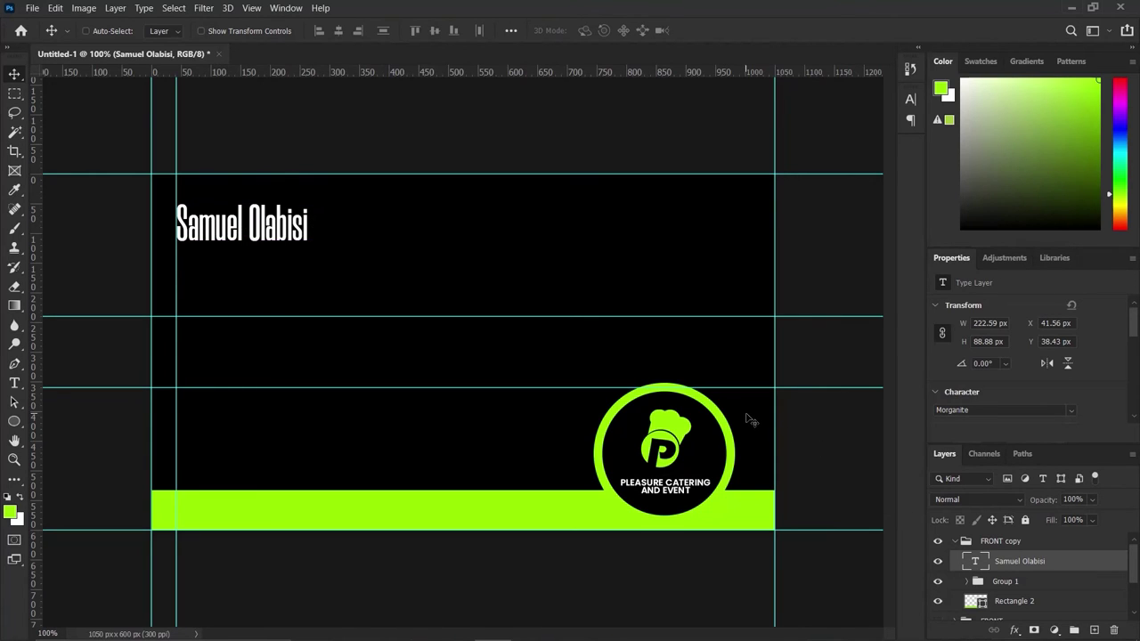
key(ctrl)
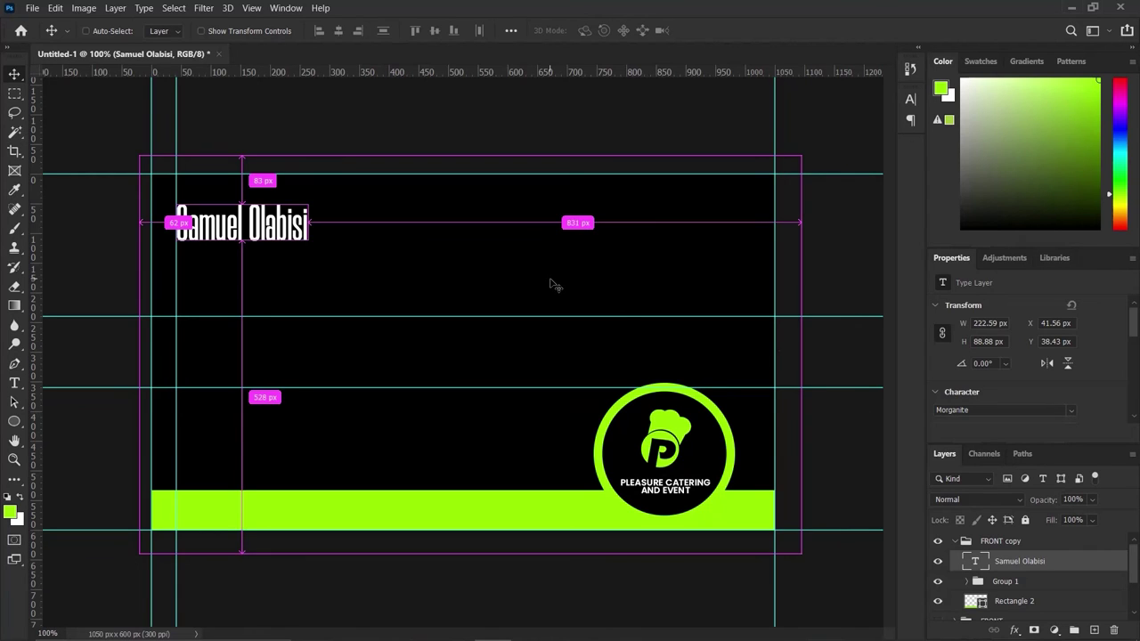
Duplicate the name text below it and shrink the copy to about 71%.
key(ctrl+j)
drag(251, 228, 252, 240)
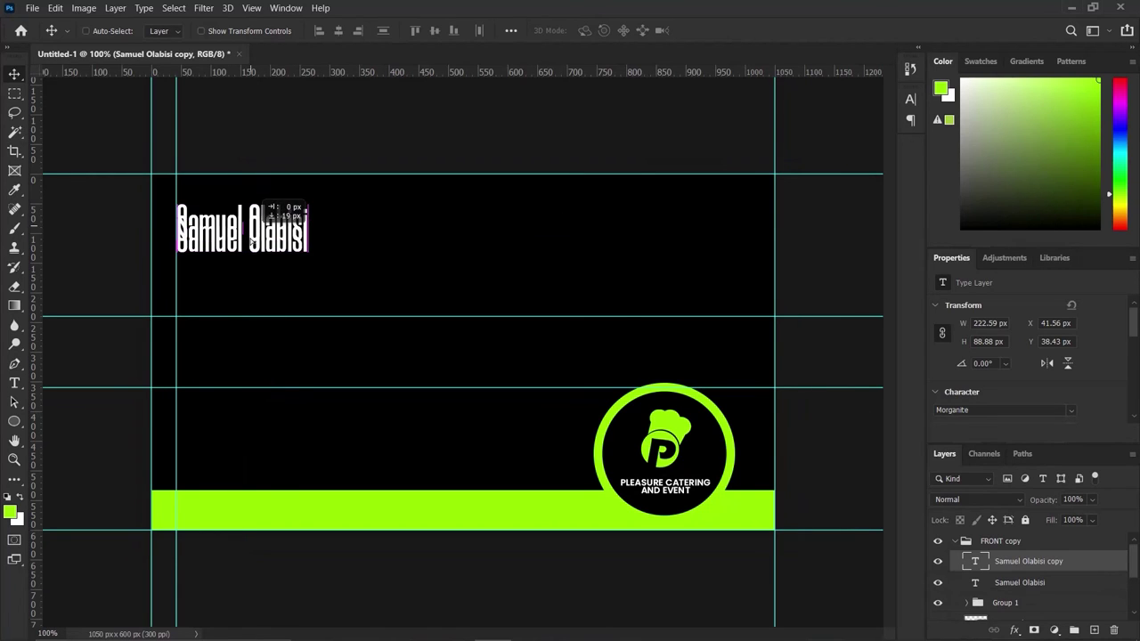
key(shift+Down)
key(shift+Down)
key(shift+Down)
key(shift+Down)
key(shift+Down)
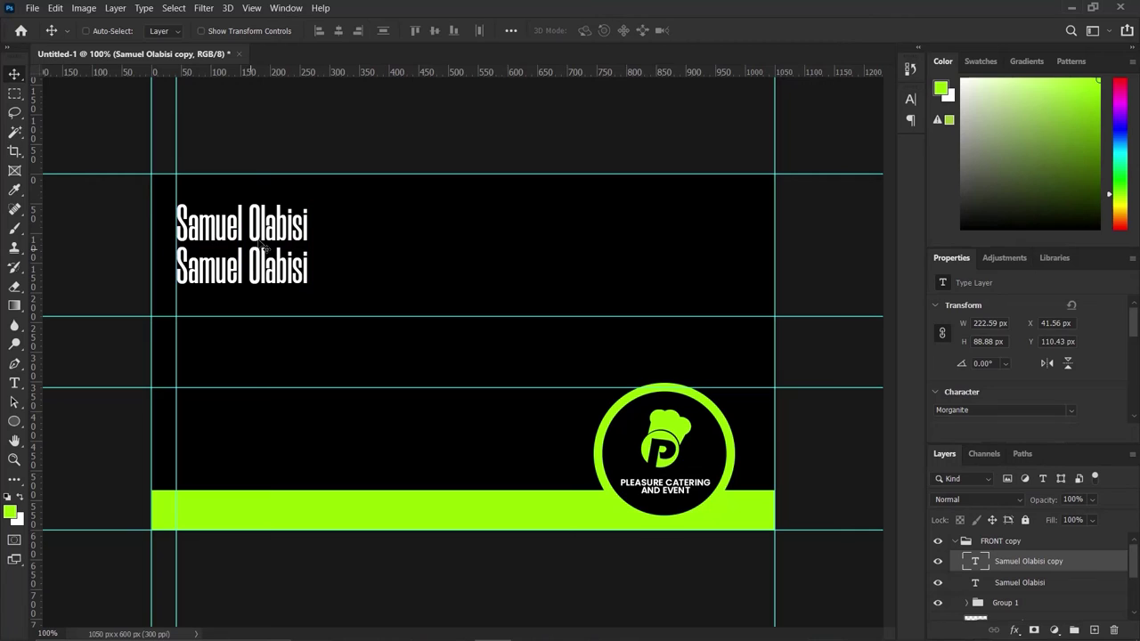
key(ctrl+t)
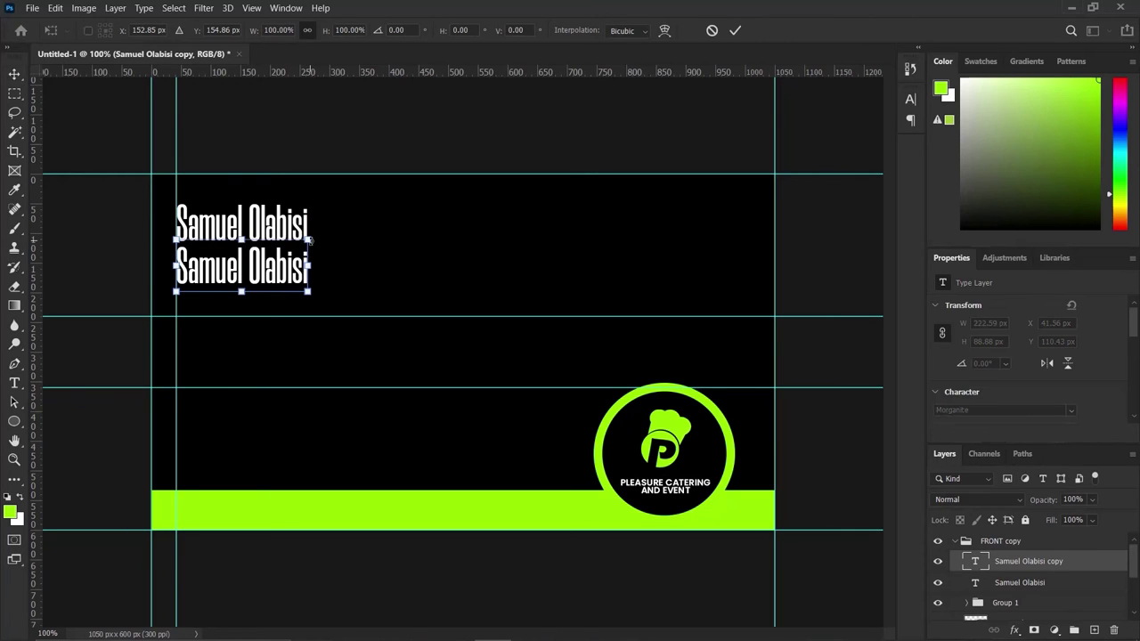
drag(299, 244, 247, 266)
click(735, 32)
key(v)
Retype the copy as Founder and set it to the Morganite Book style.
key(t)
triple_click(252, 268)
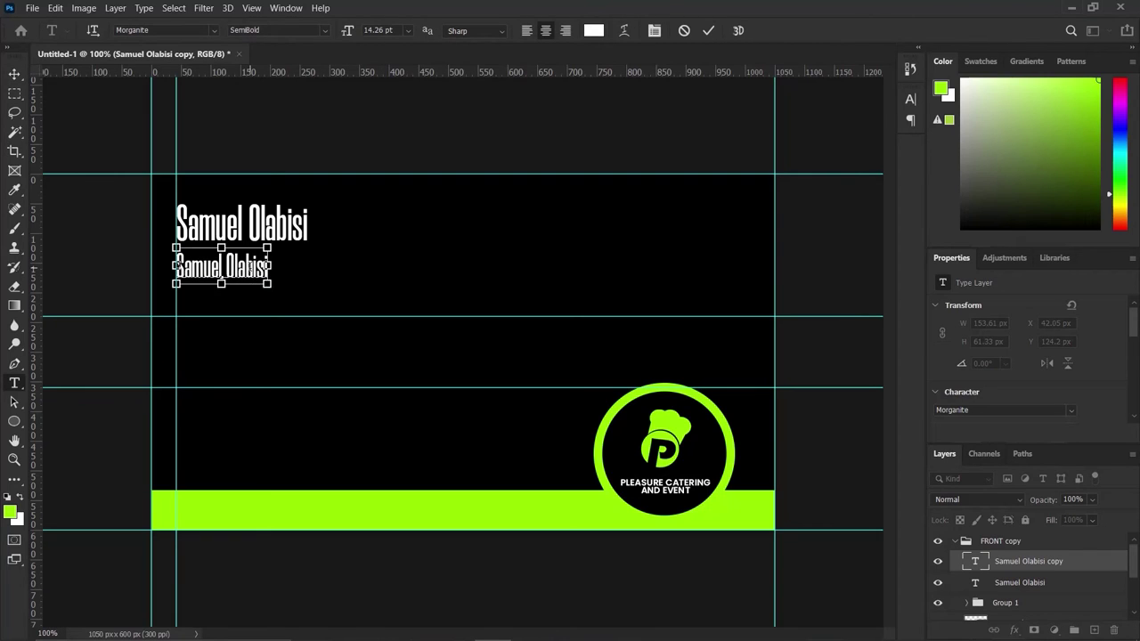
text(Founder)
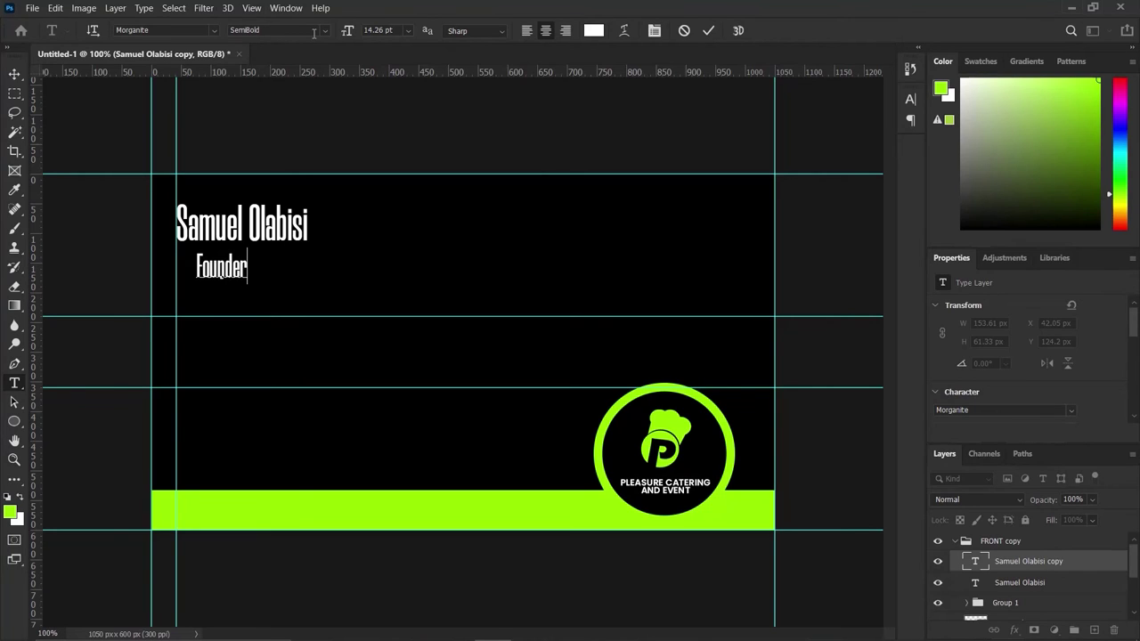
key(ctrl+a)
click(324, 30)
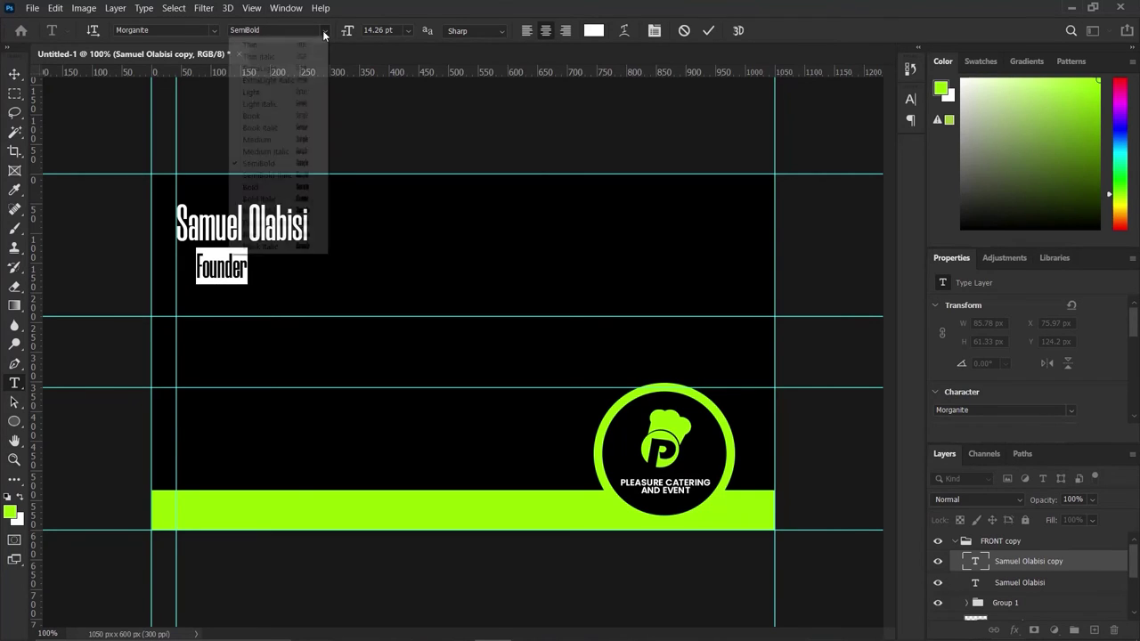
click(270, 121)
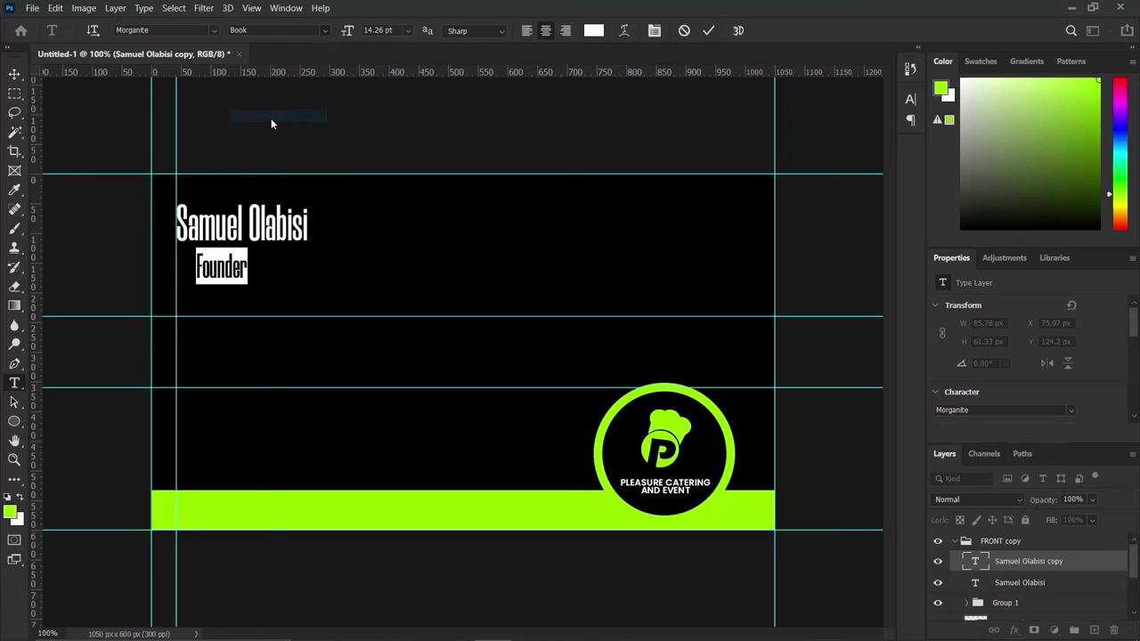
click(708, 32)
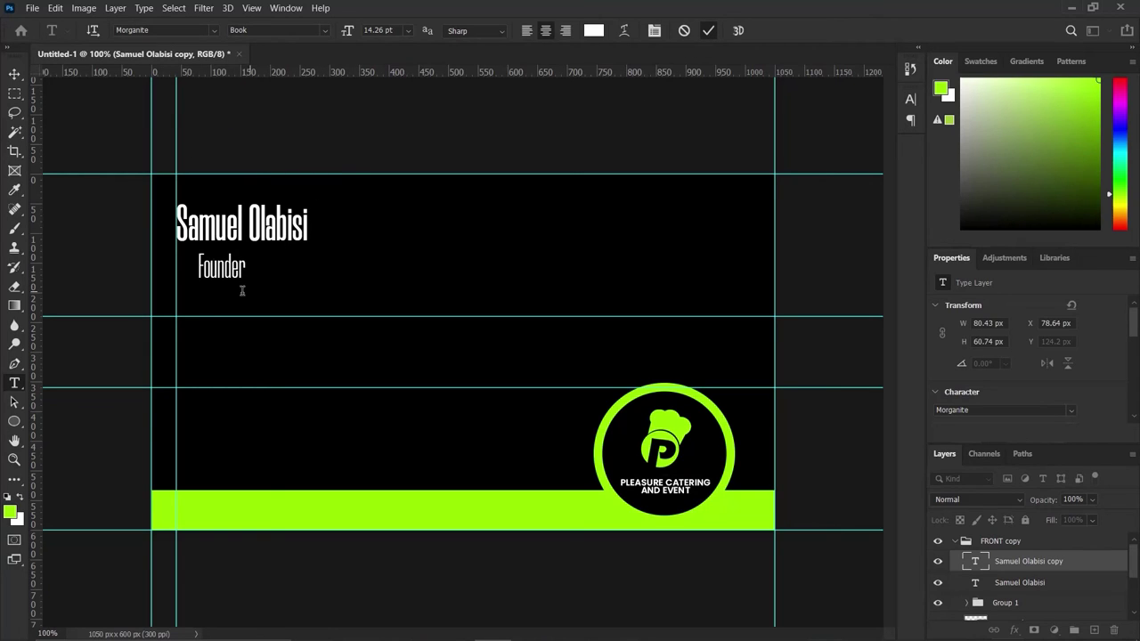
Position Founder directly under the name, left-aligned, adjusting both lines together.
click(20, 75)
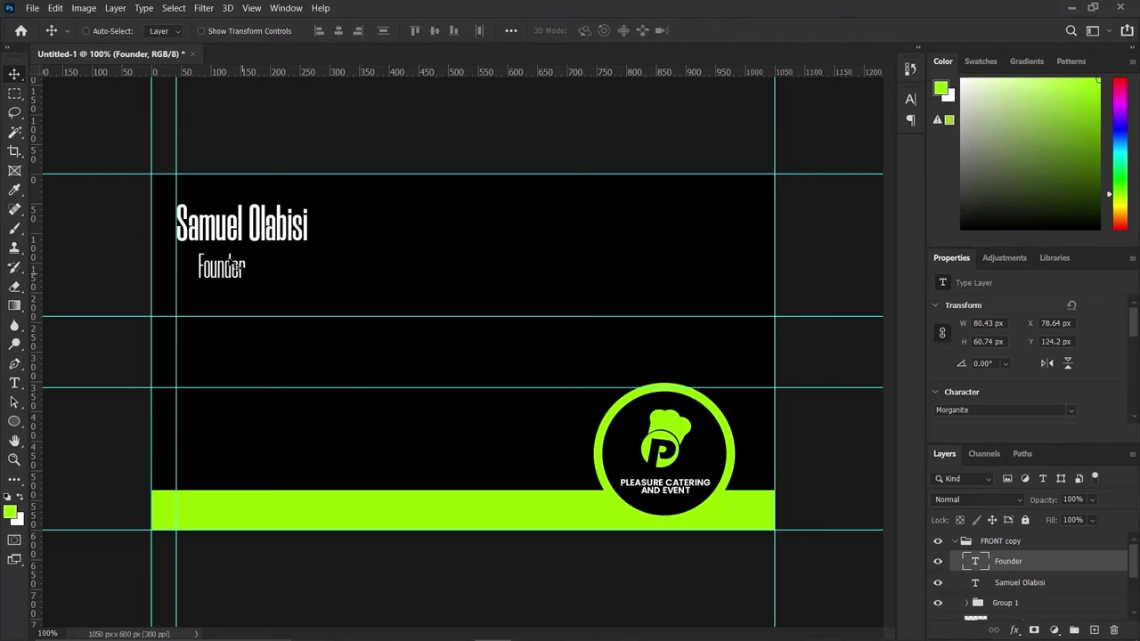
drag(234, 266, 223, 271)
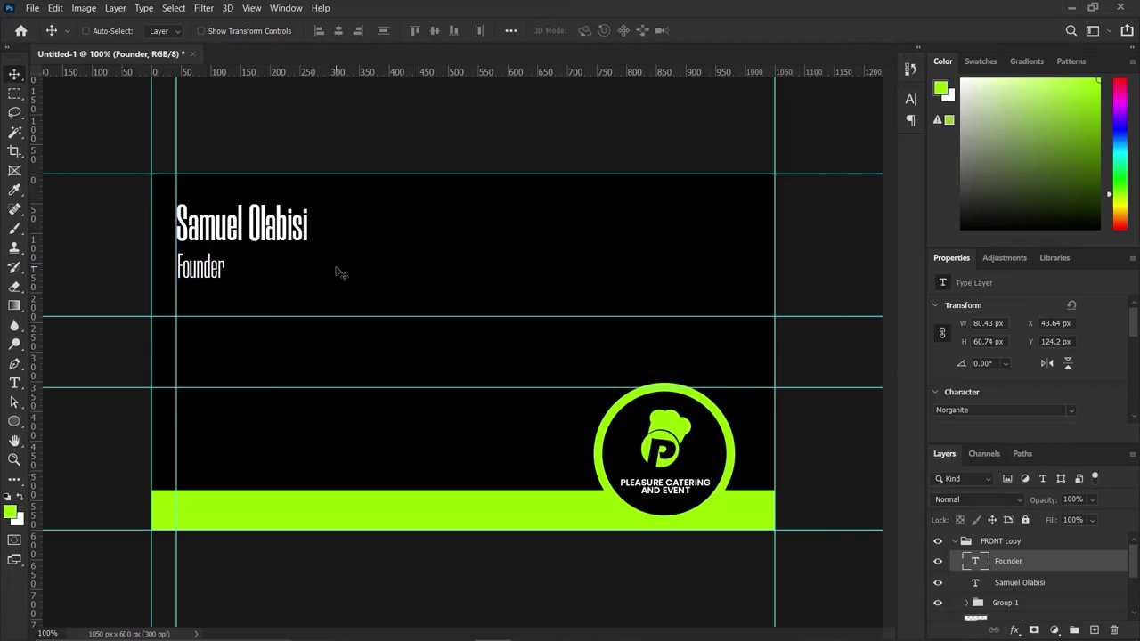
key(Up)
key(Up)
key(Up)
key(Up)
key(Up)
key(Up)
key(Up)
key(Up)
key(Down)
key(Down)
key(Down)
key(Down)
shift+click(1033, 583)
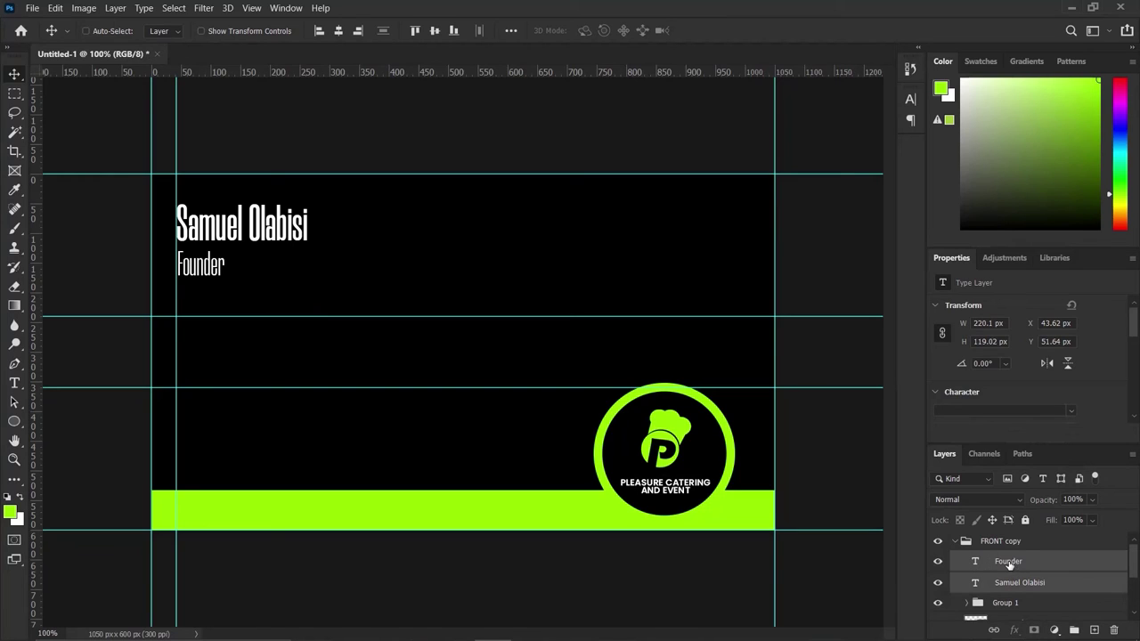
key(Up)
key(Up)
key(Up)
key(Up)
key(Up)
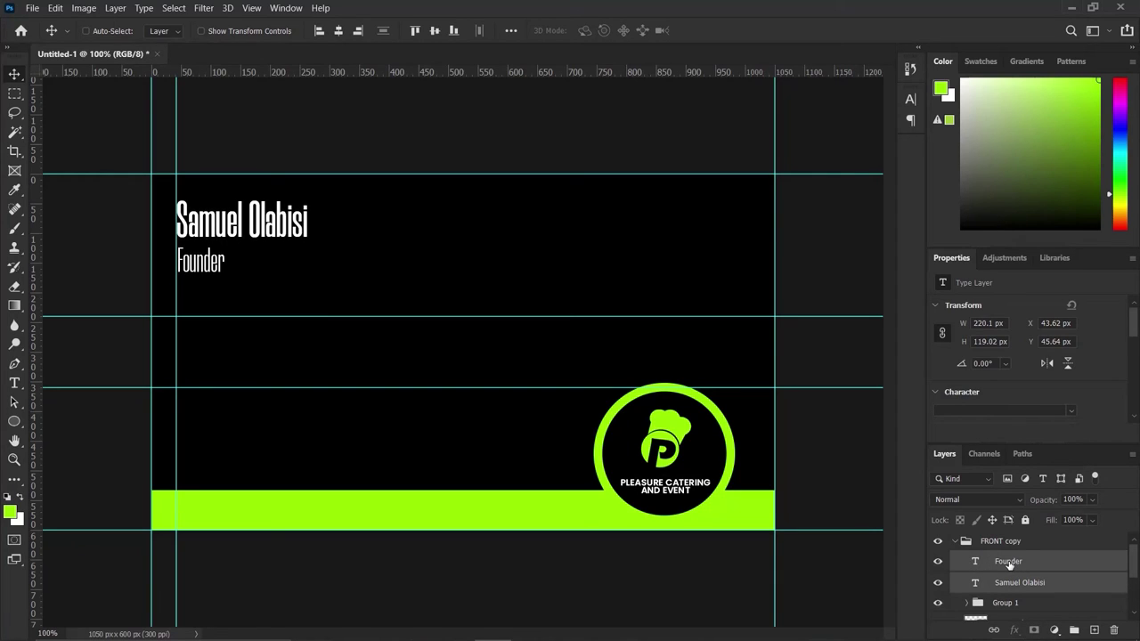
key(Down)
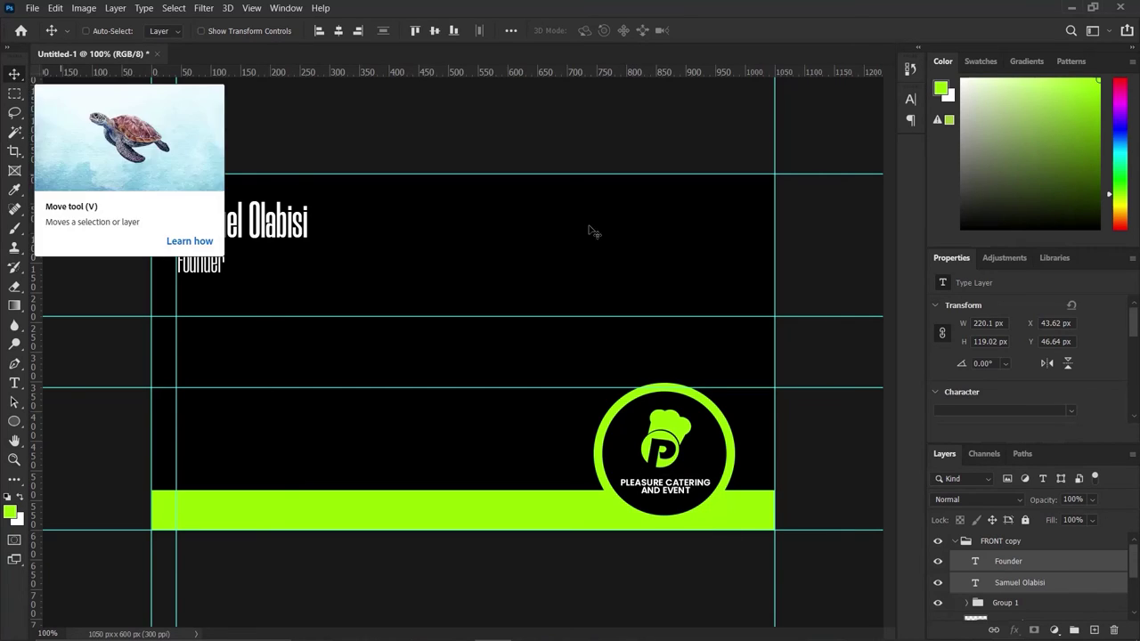
click(1074, 560)
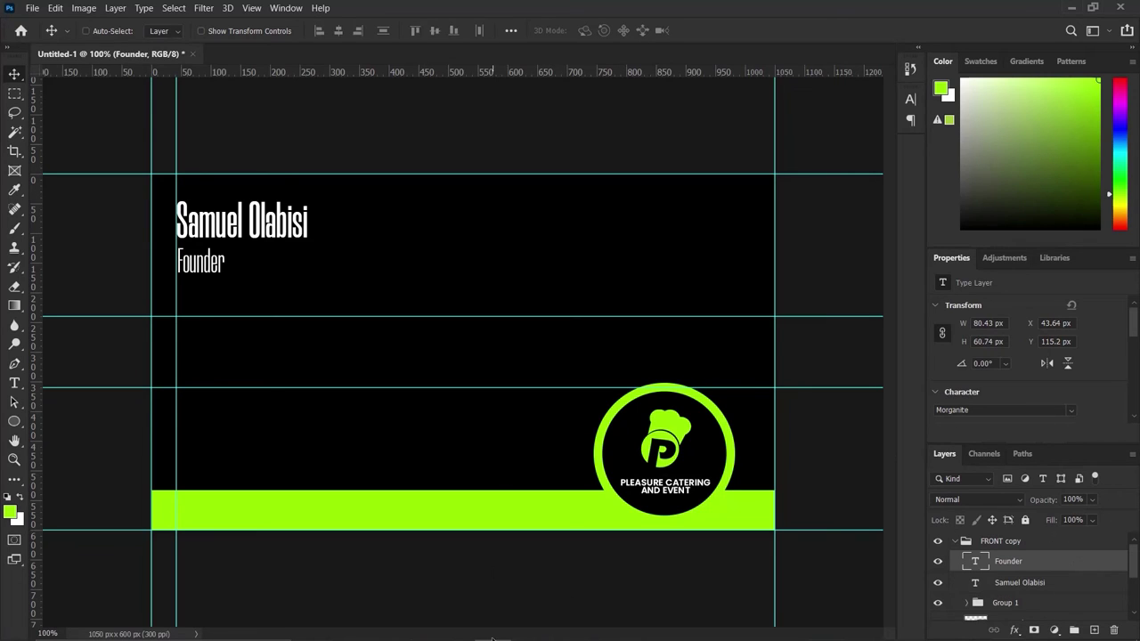
Drag the CALL image from the BUSINESS CARD folder into the middle of the card.
mouse_move(525, 628)
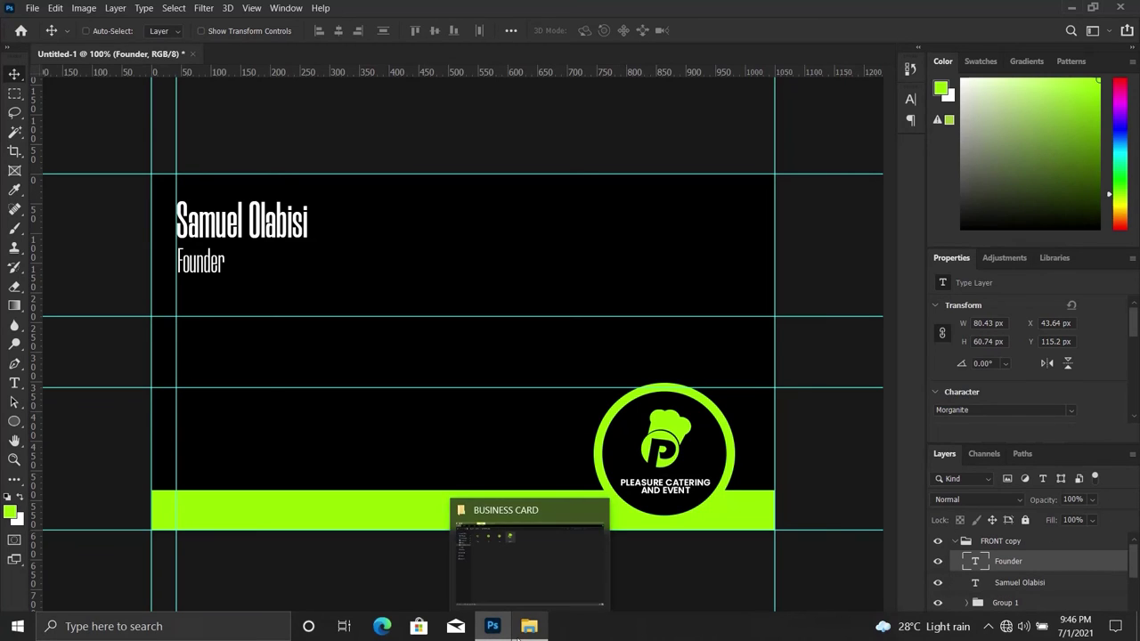
click(527, 563)
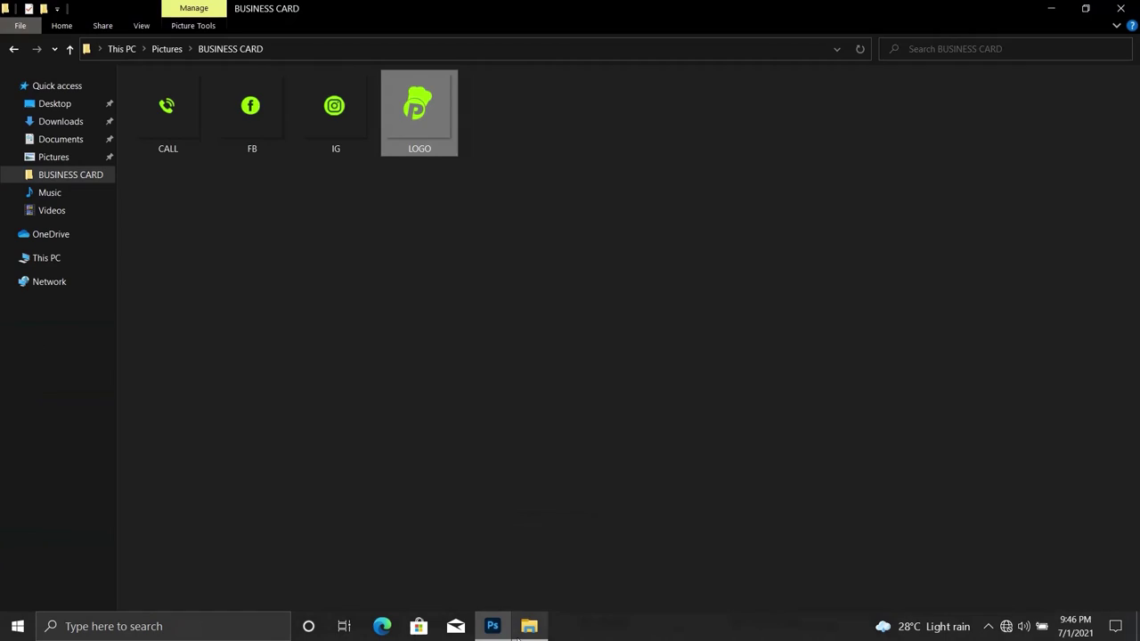
click(183, 106)
drag(165, 106, 279, 306)
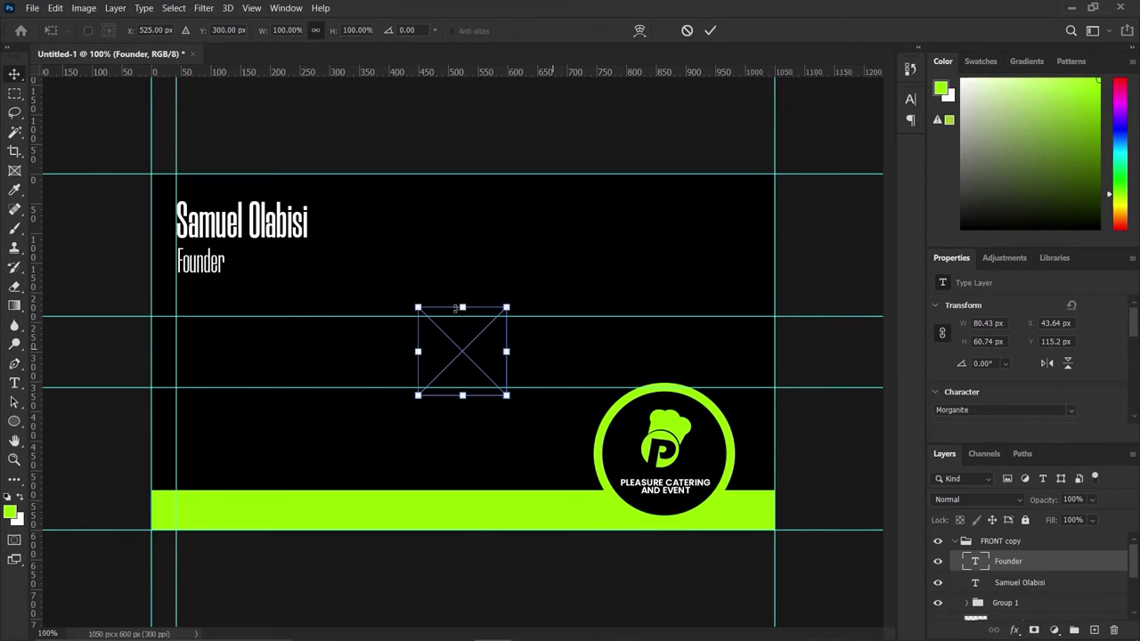
Commit the CALL icon and position it on the left guide below Founder at X 44, Y 242.
click(709, 30)
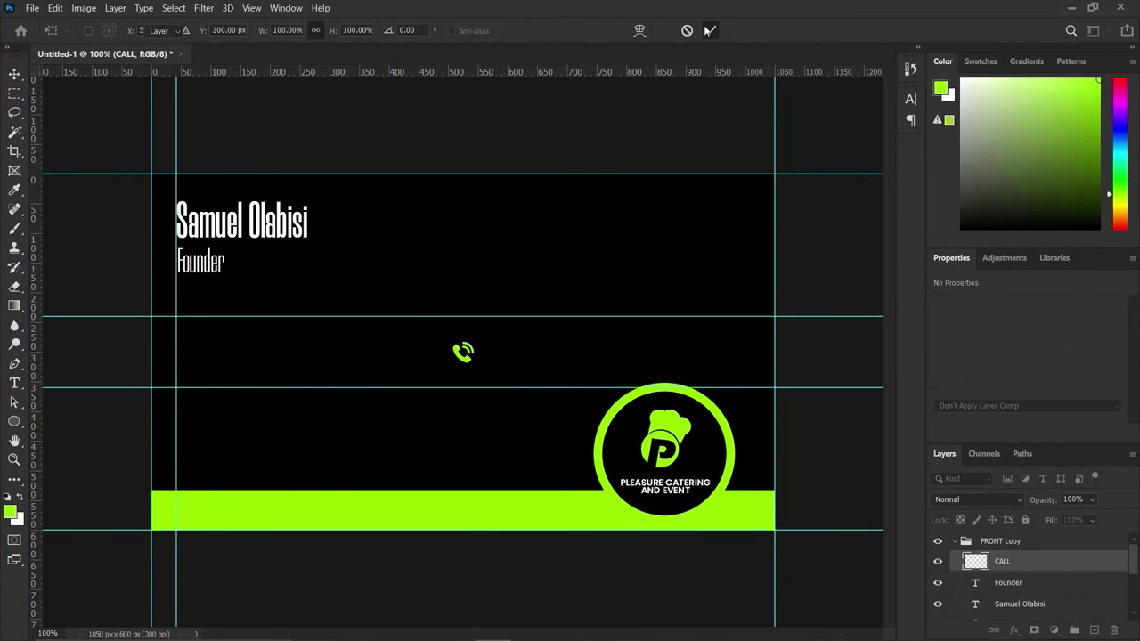
drag(463, 352, 192, 349)
key(Up)
key(Up)
key(Up)
key(Up)
key(Up)
key(Up)
key(Up)
key(Up)
key(Up)
key(Up)
key(Up)
key(Up)
key(Up)
key(Up)
key(Up)
key(Up)
key(Up)
key(Up)
key(Up)
key(Up)
key(Up)
key(Up)
key(Up)
key(Up)
key(Up)
key(Up)
key(Up)
key(Up)
key(Up)
key(Up)
key(Up)
key(Up)
key(Up)
key(Up)
key(Up)
key(Up)
key(Up)
key(Up)
key(Up)
key(Up)
key(Up)
key(Up)
key(Up)
key(Up)
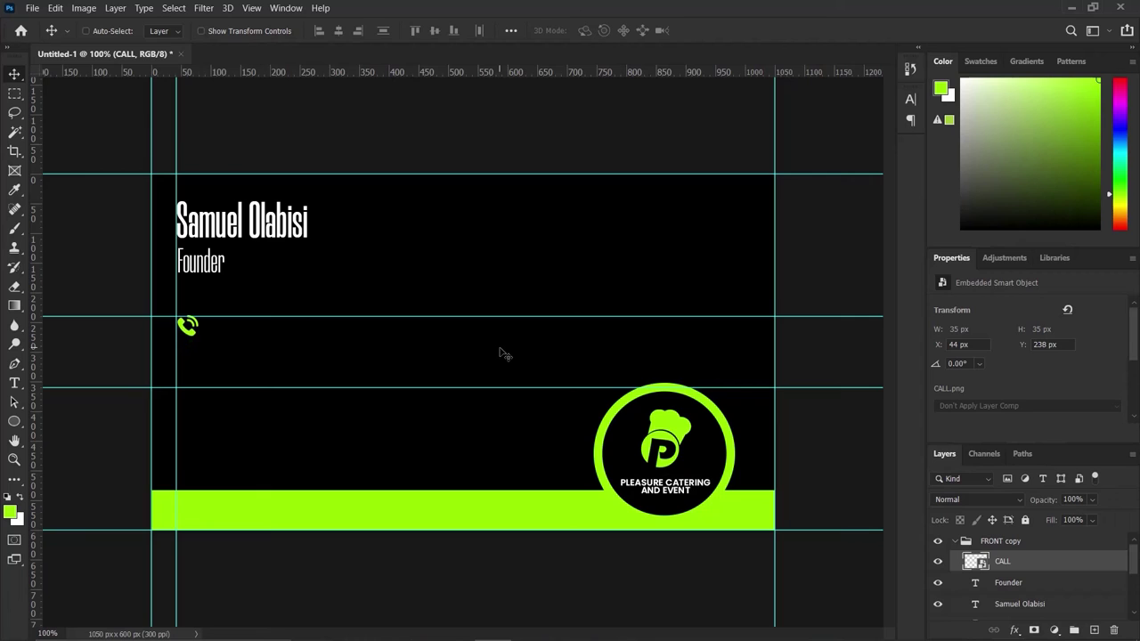
key(Down)
key(Down)
key(Down)
key(Down)
Select the IG and FB images in the BUSINESS CARD folder and drop both onto the card.
mouse_move(489, 614)
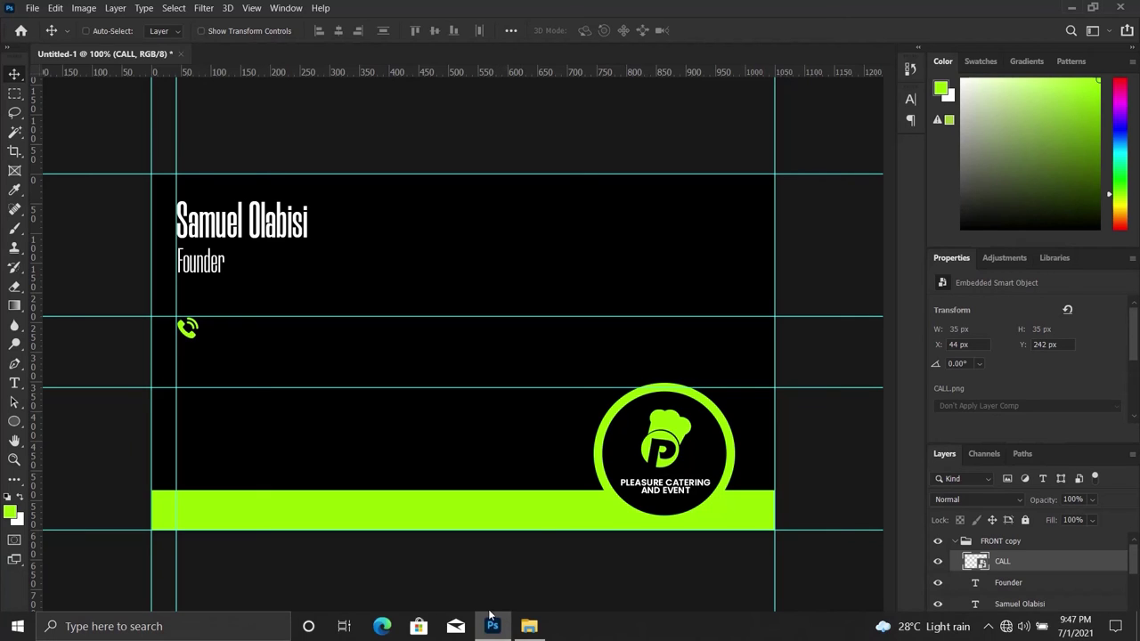
click(534, 627)
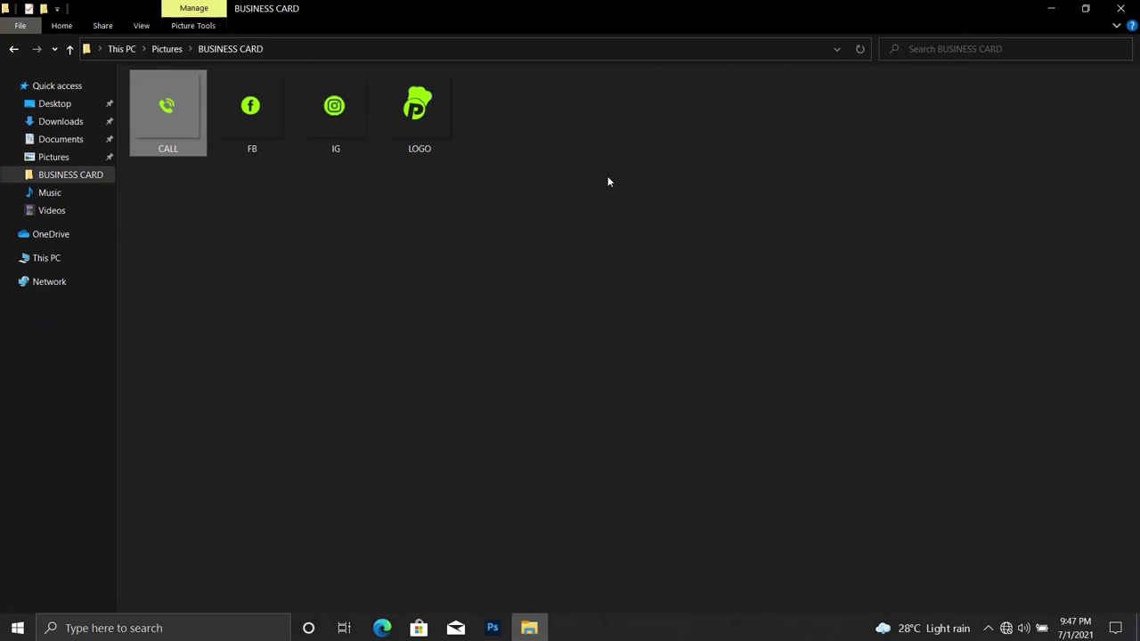
click(360, 132)
ctrl+click(267, 124)
drag(267, 125, 503, 431)
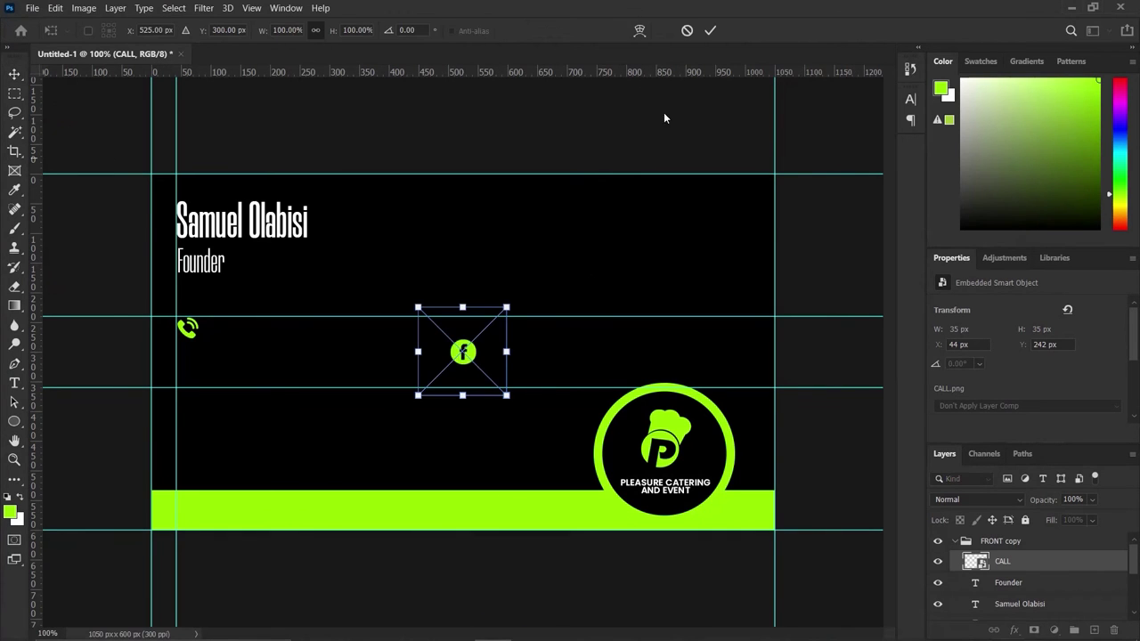
Commit both icon placements and move the Facebook icon onto the left guide under the call icon.
click(710, 30)
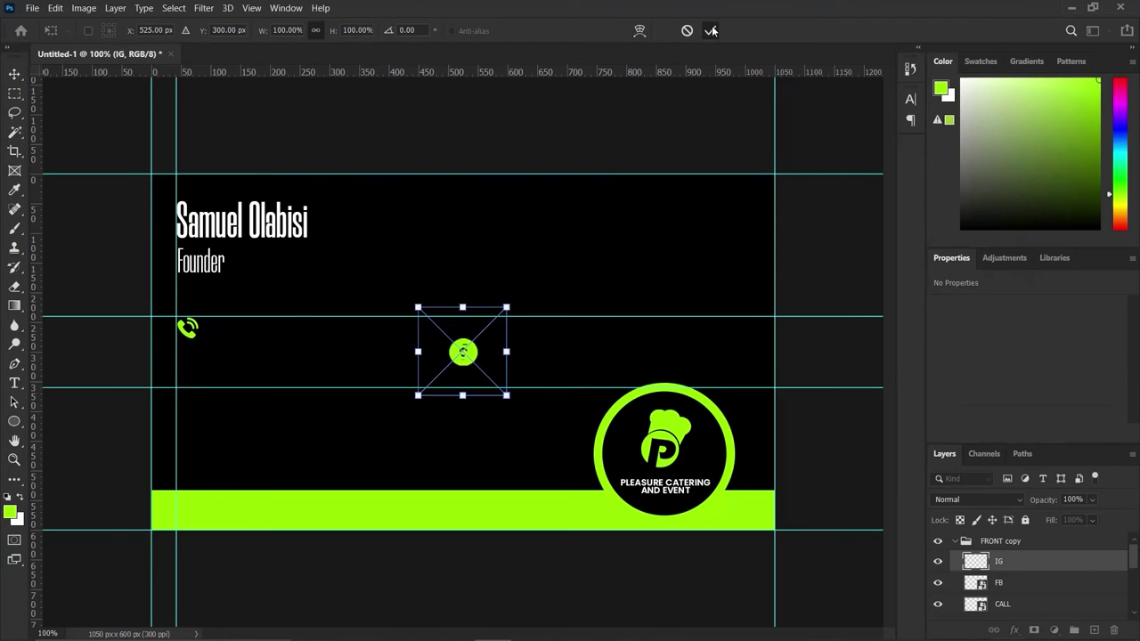
click(710, 30)
drag(470, 360, 467, 404)
click(1013, 584)
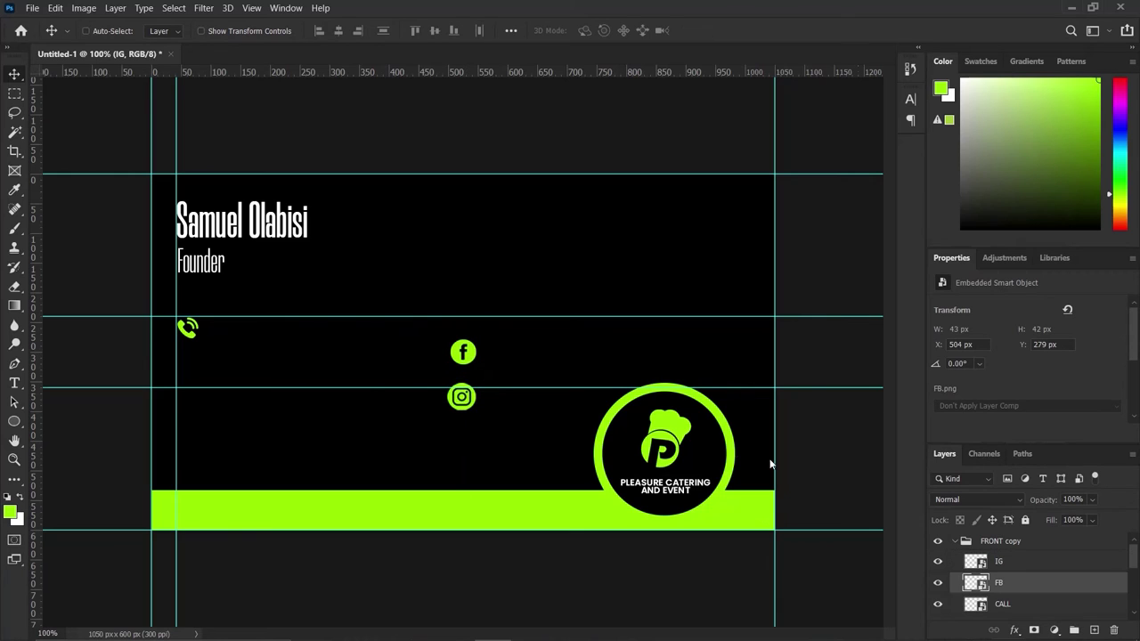
drag(460, 354, 189, 353)
key(Down)
key(Down)
key(Down)
key(Down)
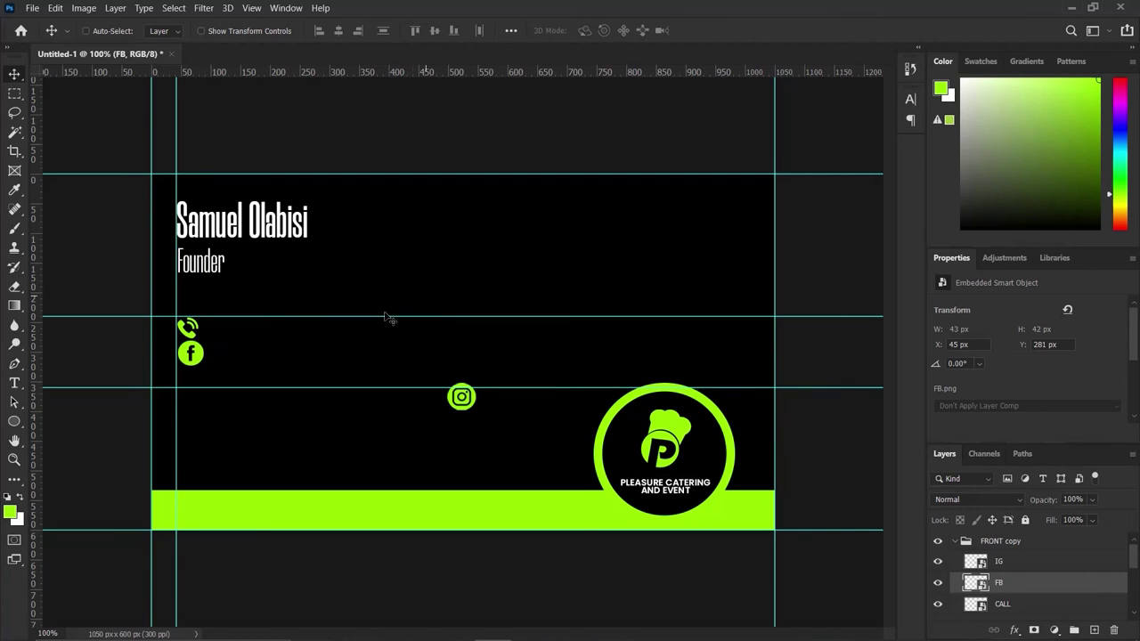
key(Down)
key(Down)
key(Down)
key(Down)
key(Down)
key(Down)
Place the Instagram icon under Facebook and distribute the three icons' vertical centers evenly.
click(1024, 558)
key(Left)
key(Left)
key(Left)
key(Left)
key(Left)
key(Left)
drag(456, 397, 192, 398)
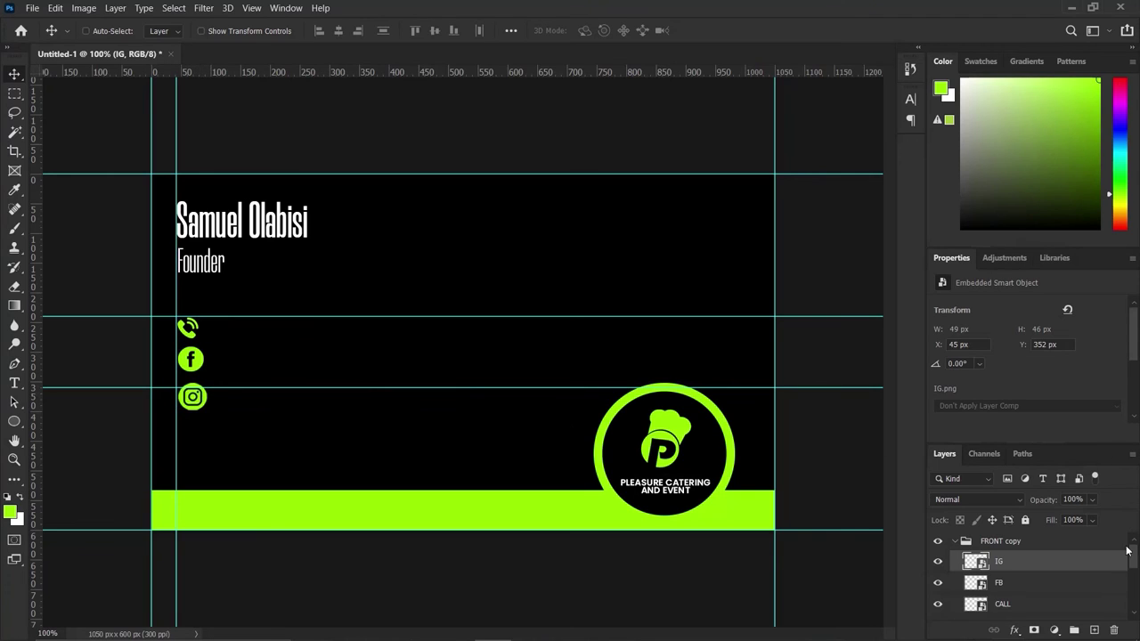
shift+click(1016, 611)
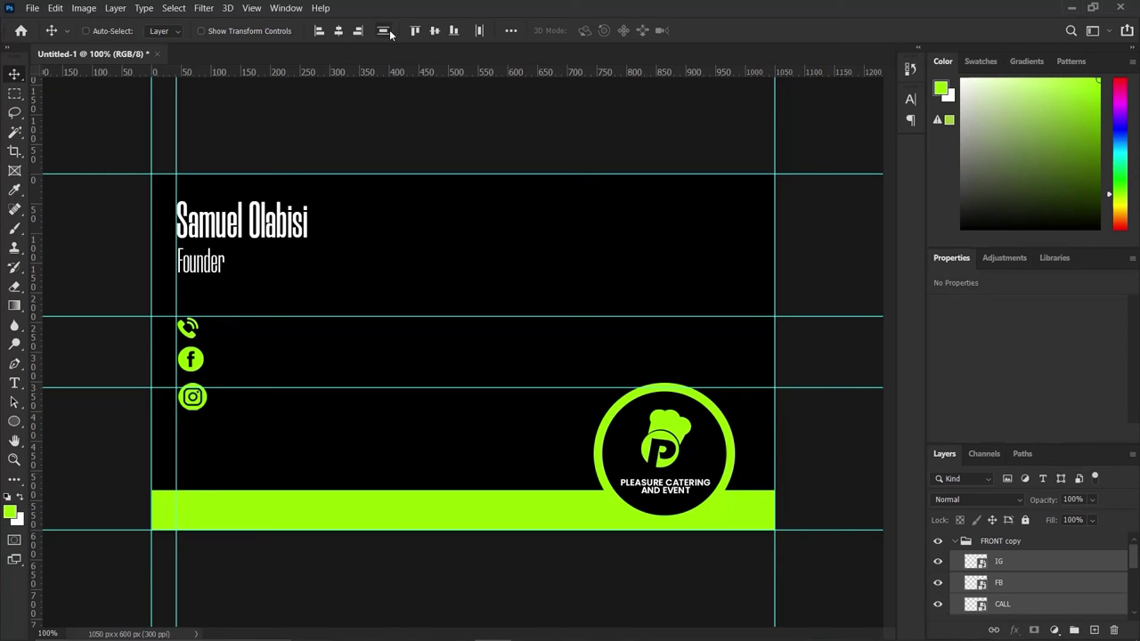
click(390, 32)
click(1027, 605)
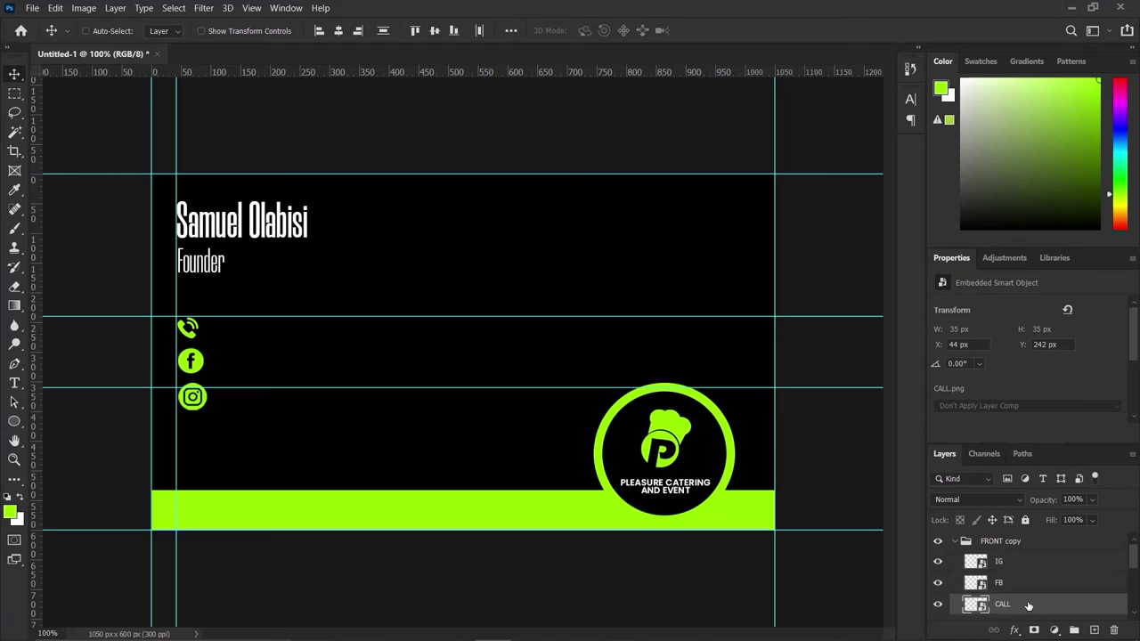
Draw a 2×228 px lime divider bar beside the icons and move its layer to the group's top.
click(14, 421)
click(119, 411)
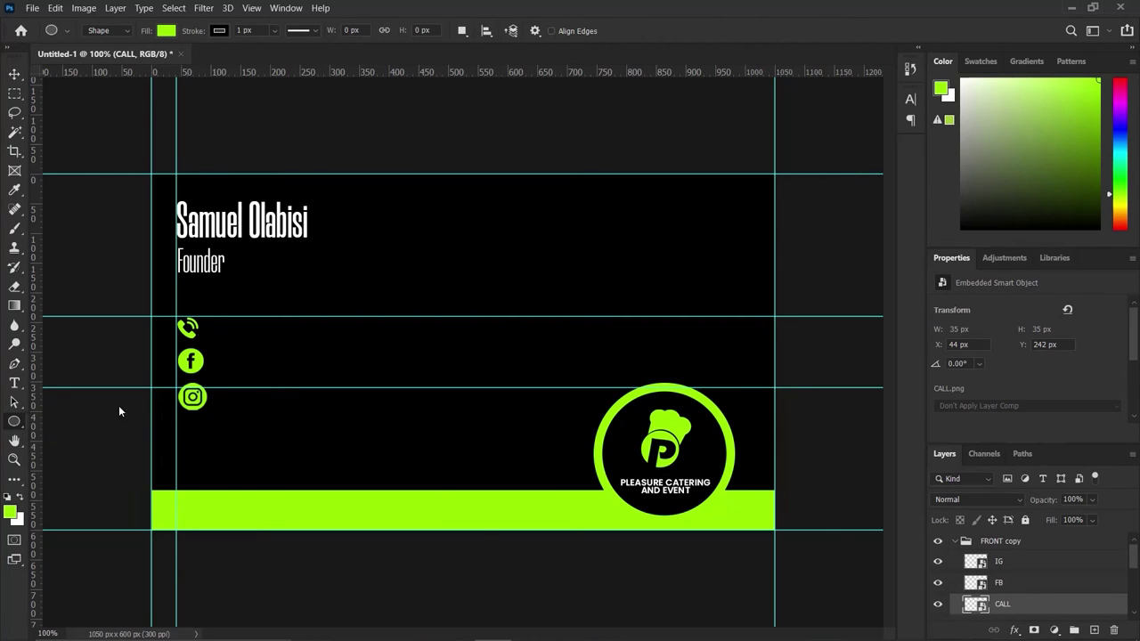
drag(220, 310, 220, 451)
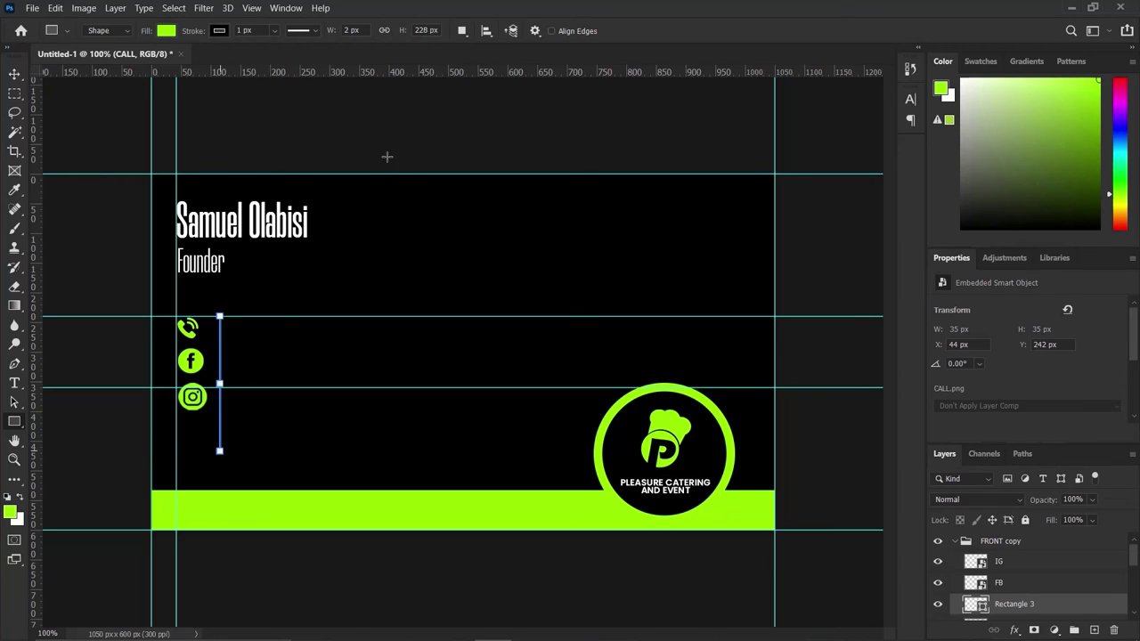
click(15, 74)
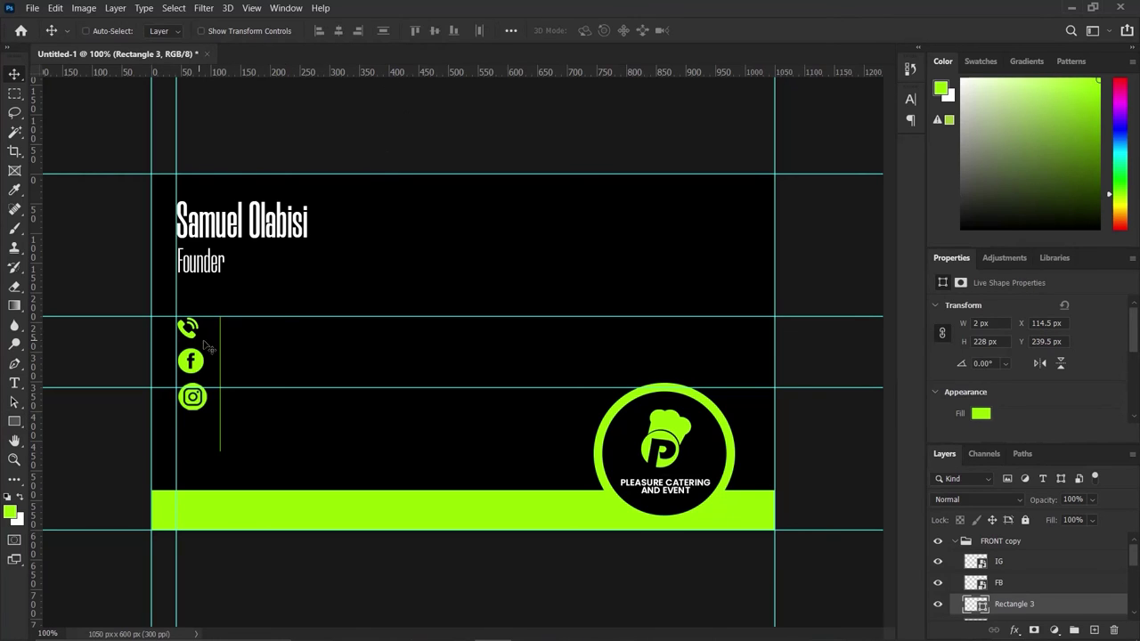
drag(227, 359, 214, 331)
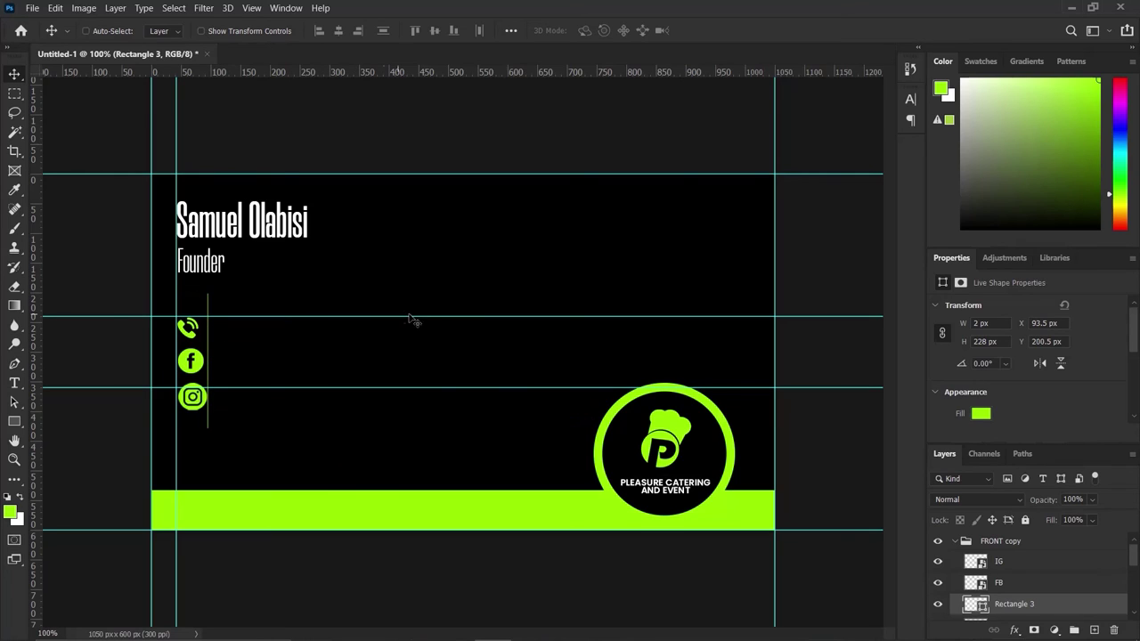
key(Right)
key(Right)
key(Right)
key(Right)
key(Right)
key(Right)
key(Right)
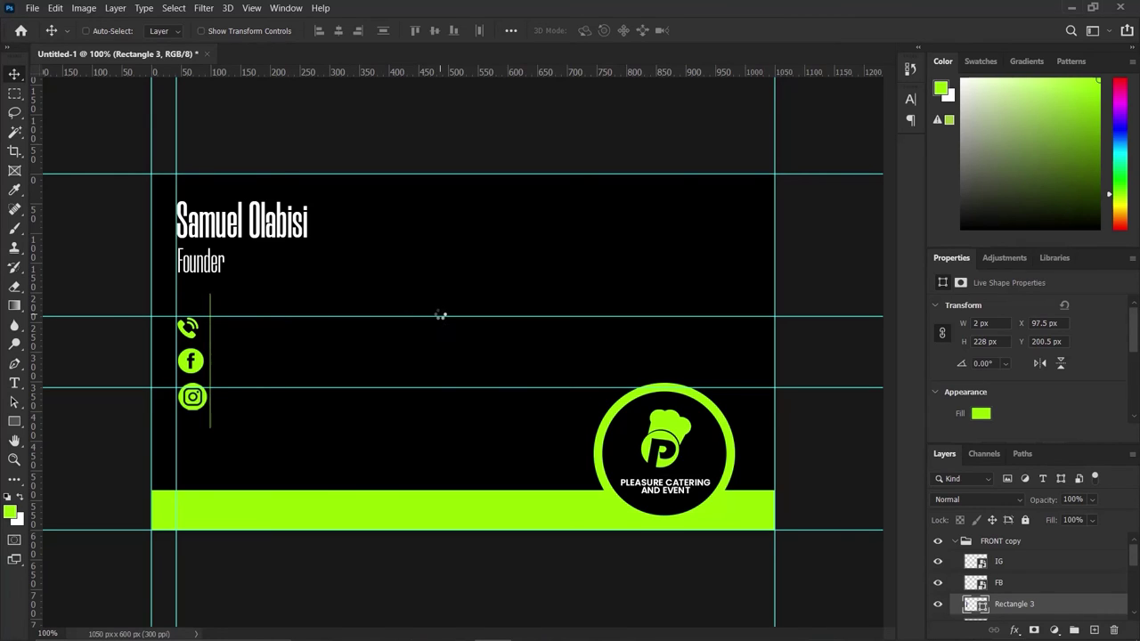
key(Right)
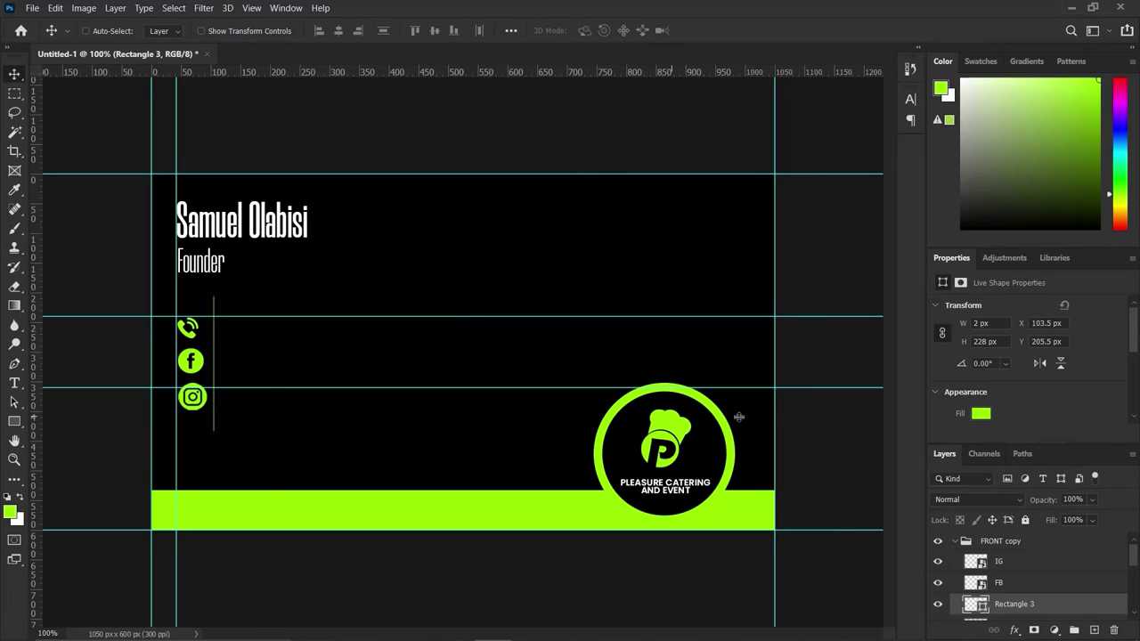
drag(1075, 605, 1070, 557)
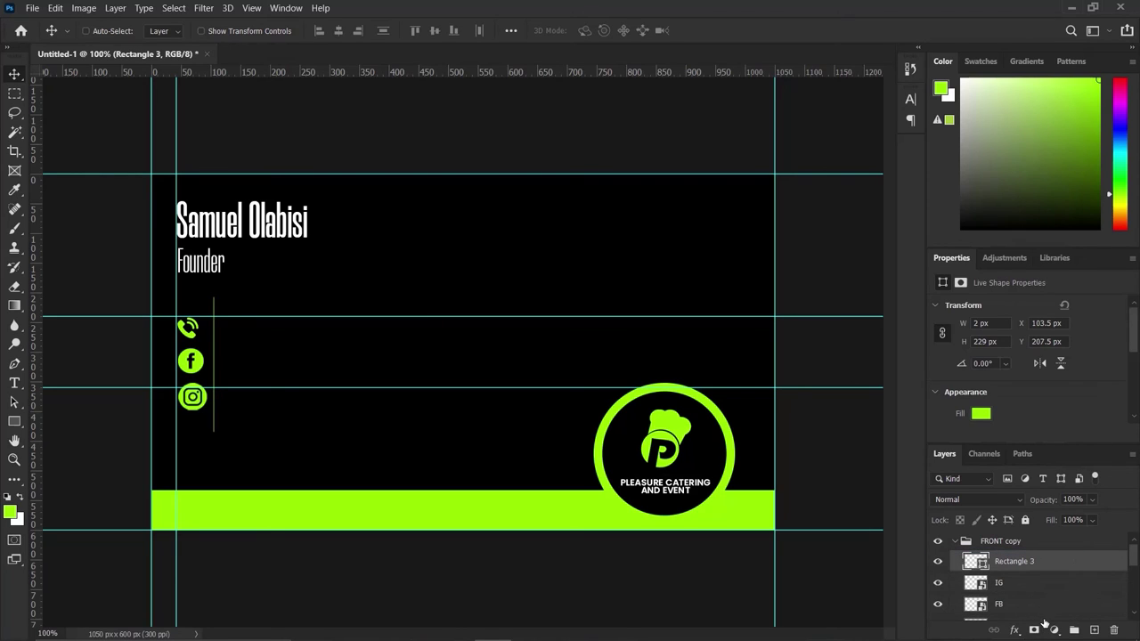
Add the phone number as white text level with the call icon, just right of the divider.
click(14, 383)
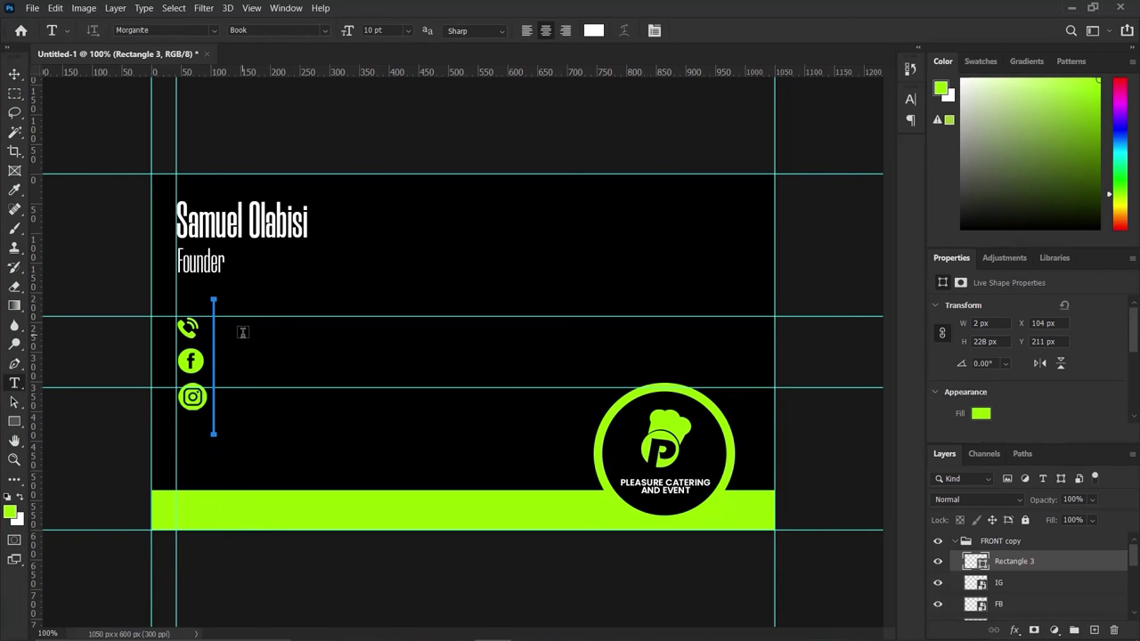
click(242, 332)
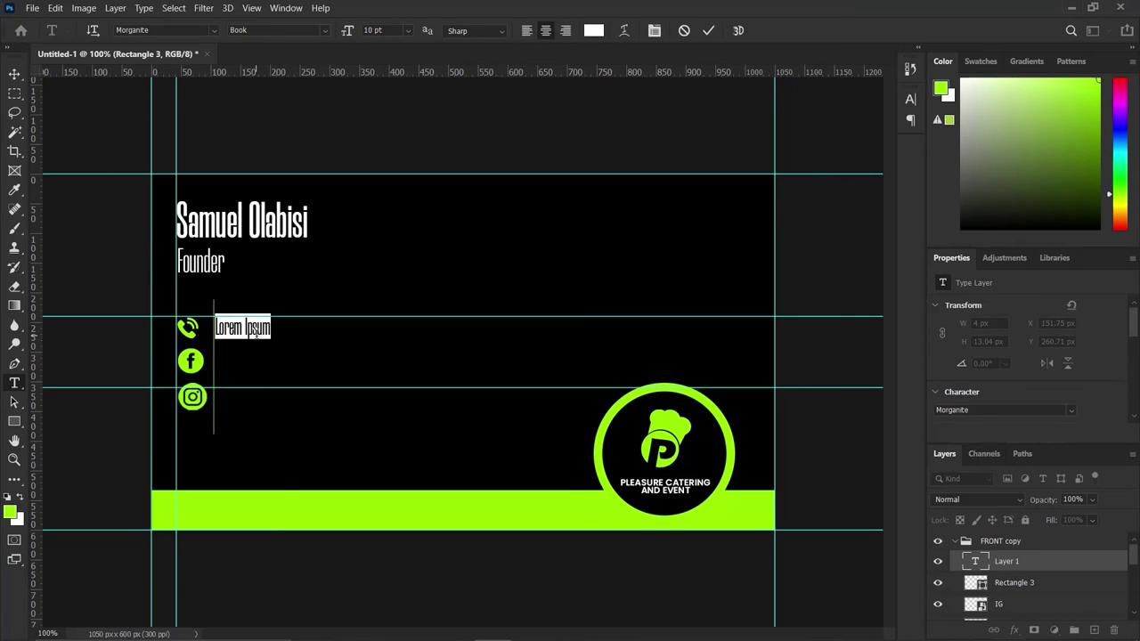
key(BackSpace)
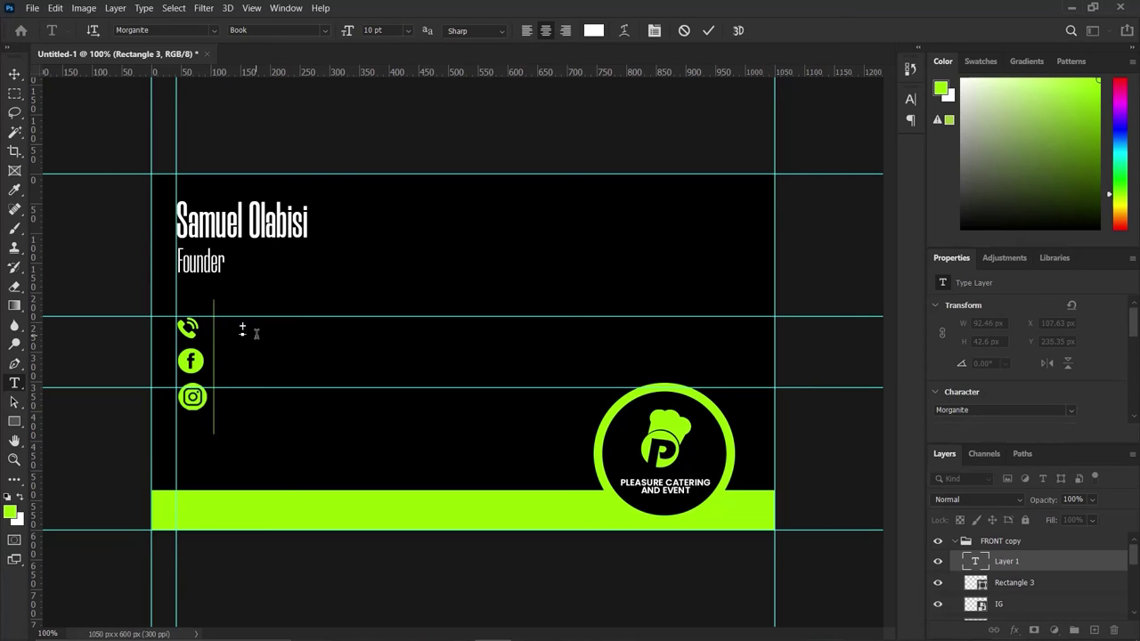
text(@)
key(BackSpace)
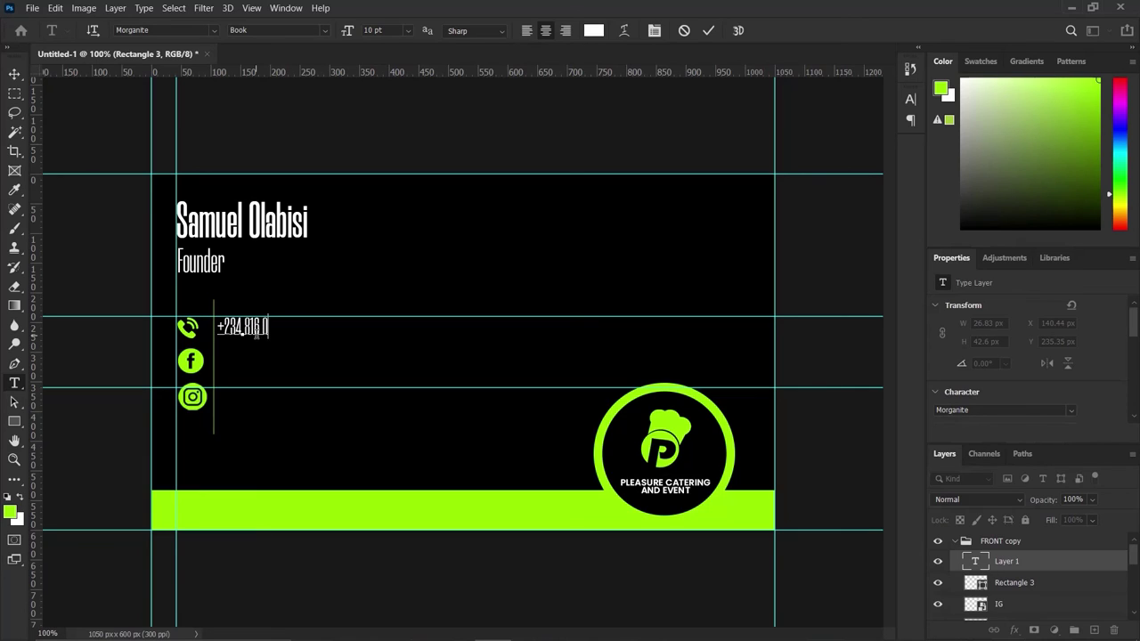
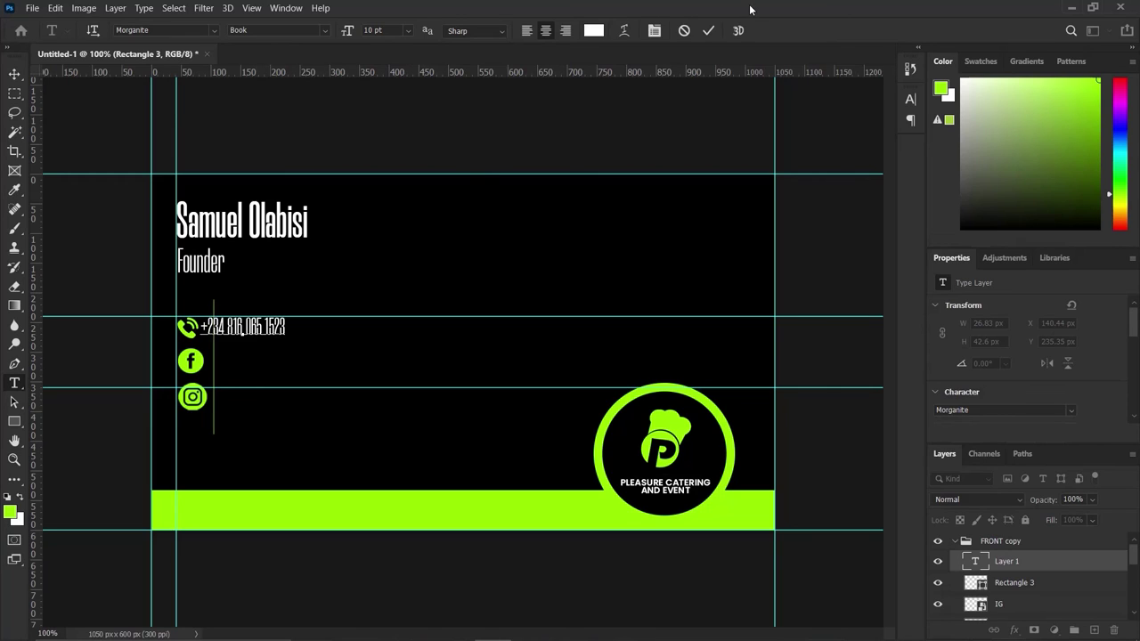
click(710, 31)
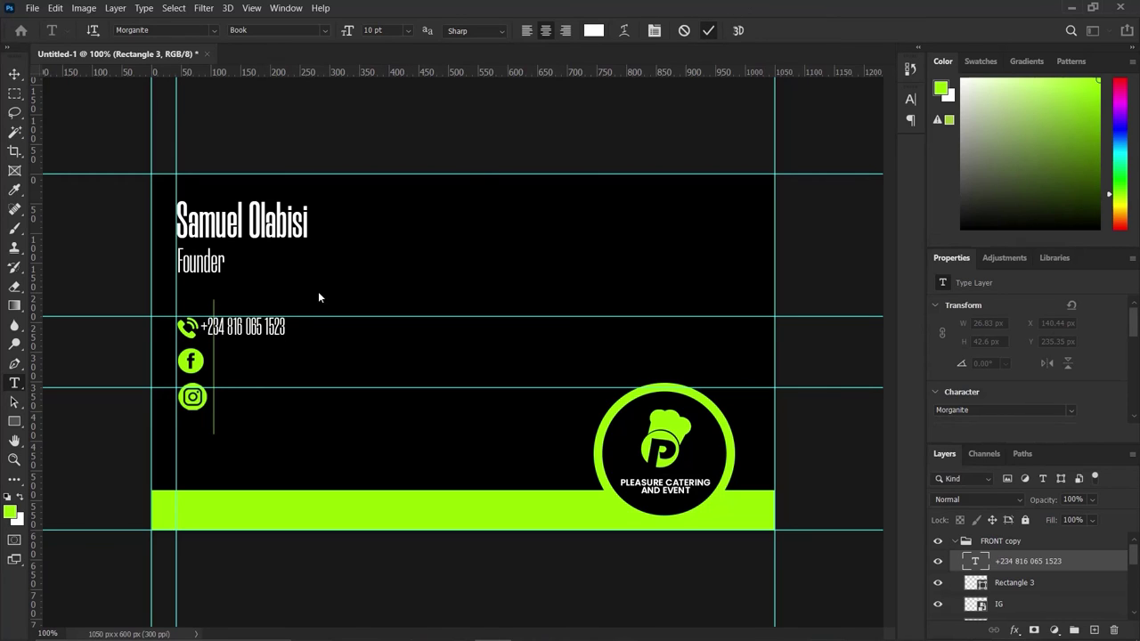
click(14, 73)
drag(250, 331, 250, 327)
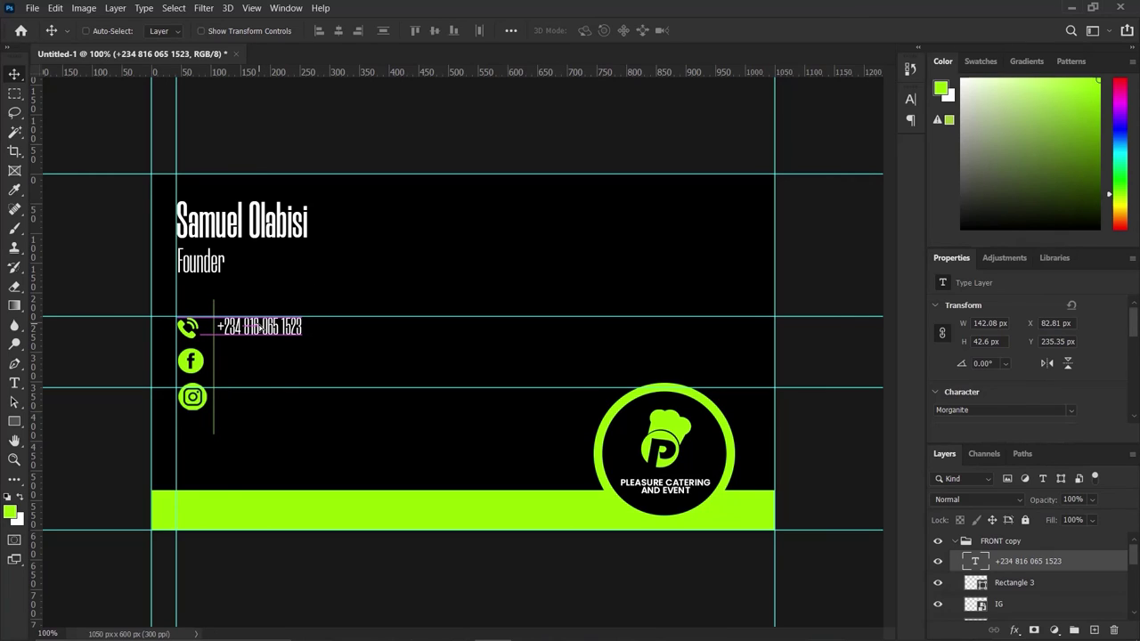
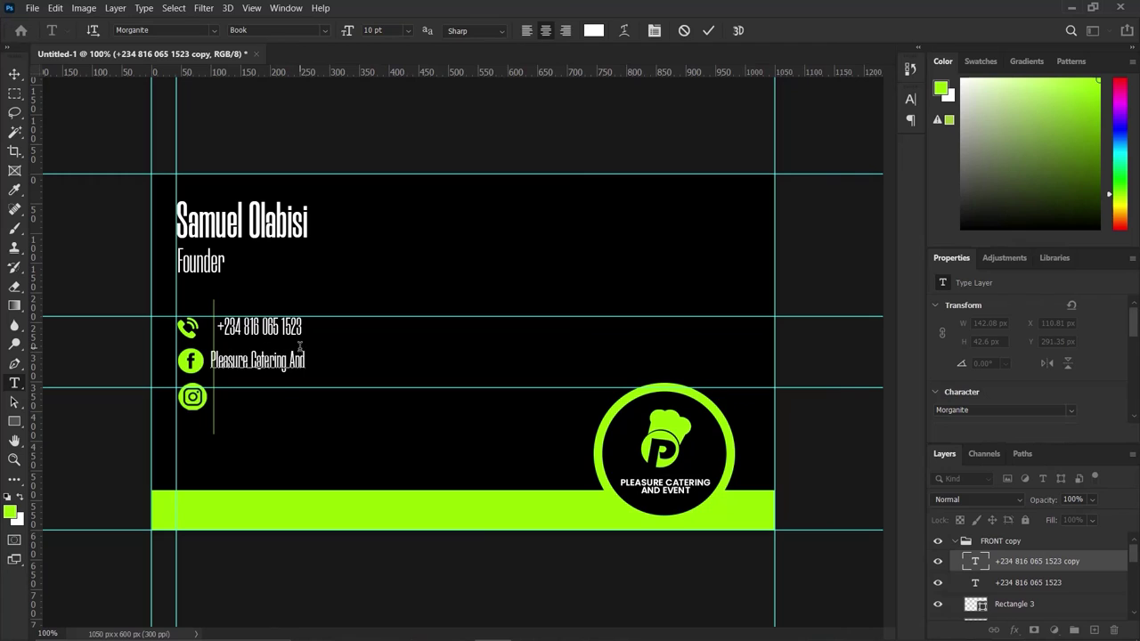
Finish the 'Pleasure Catering And Event' line, left-align it, and move it beside the Facebook icon.
text(Eve)
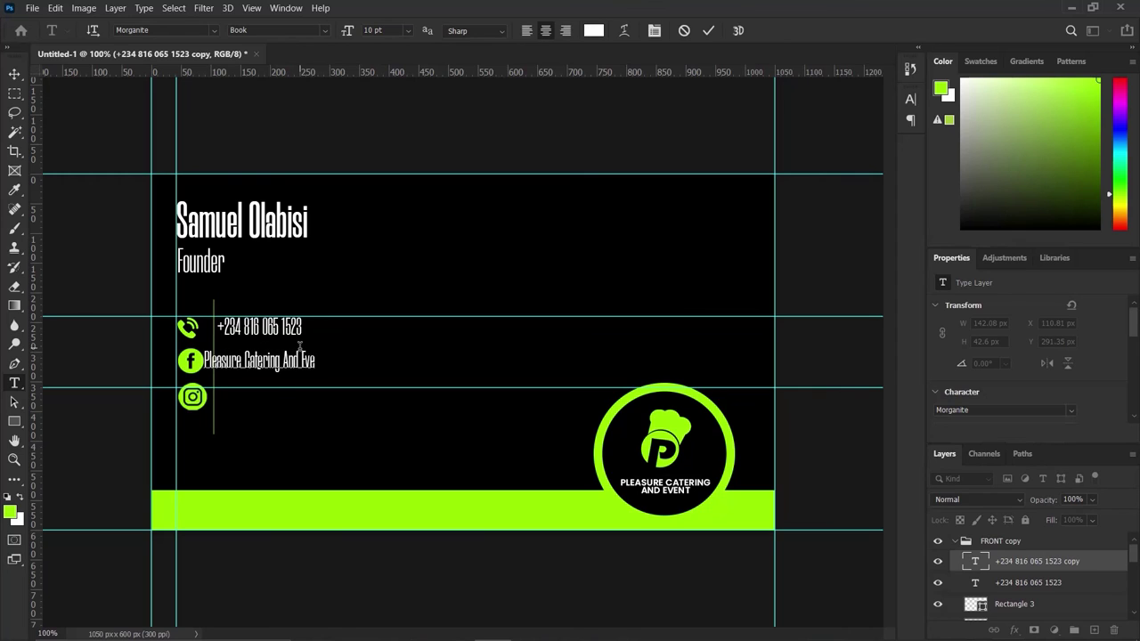
text(nt)
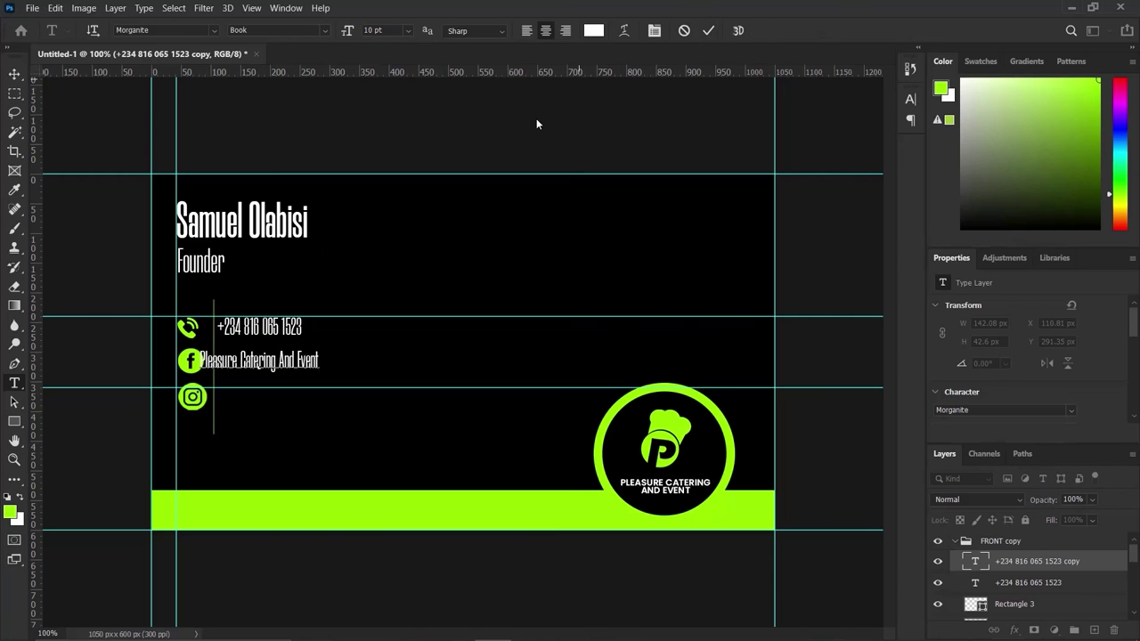
key(ctrl+a)
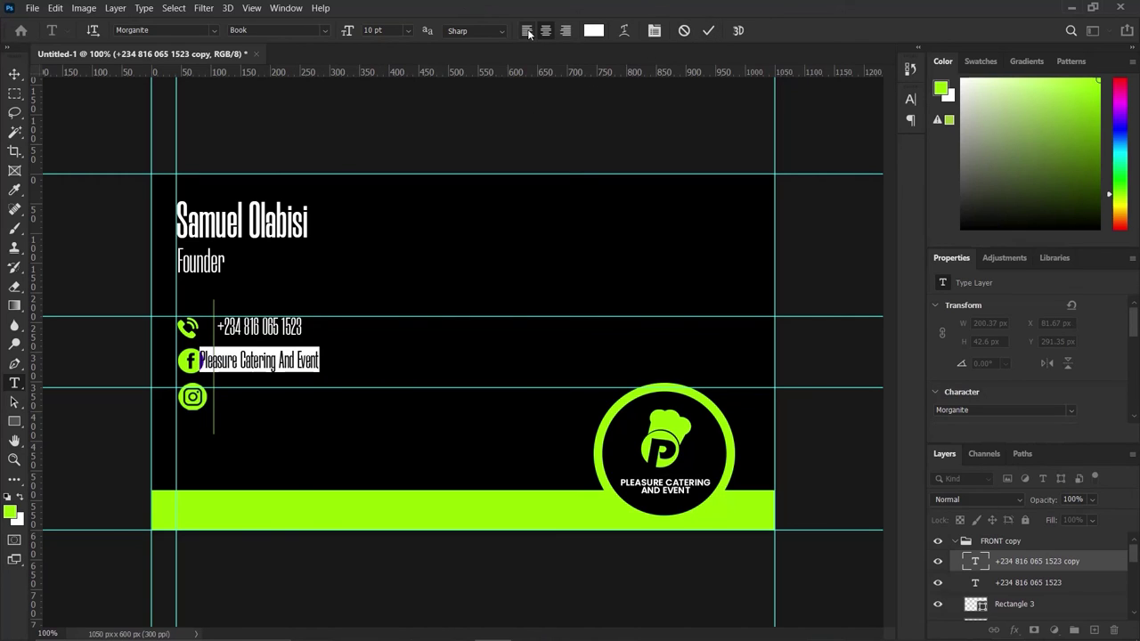
click(528, 32)
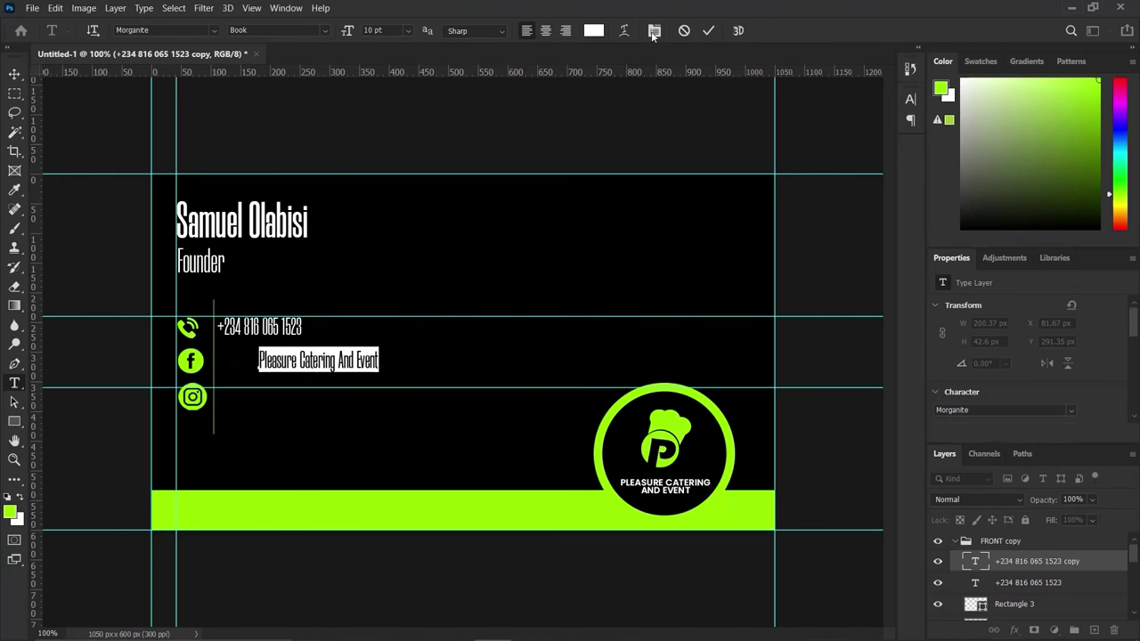
click(707, 30)
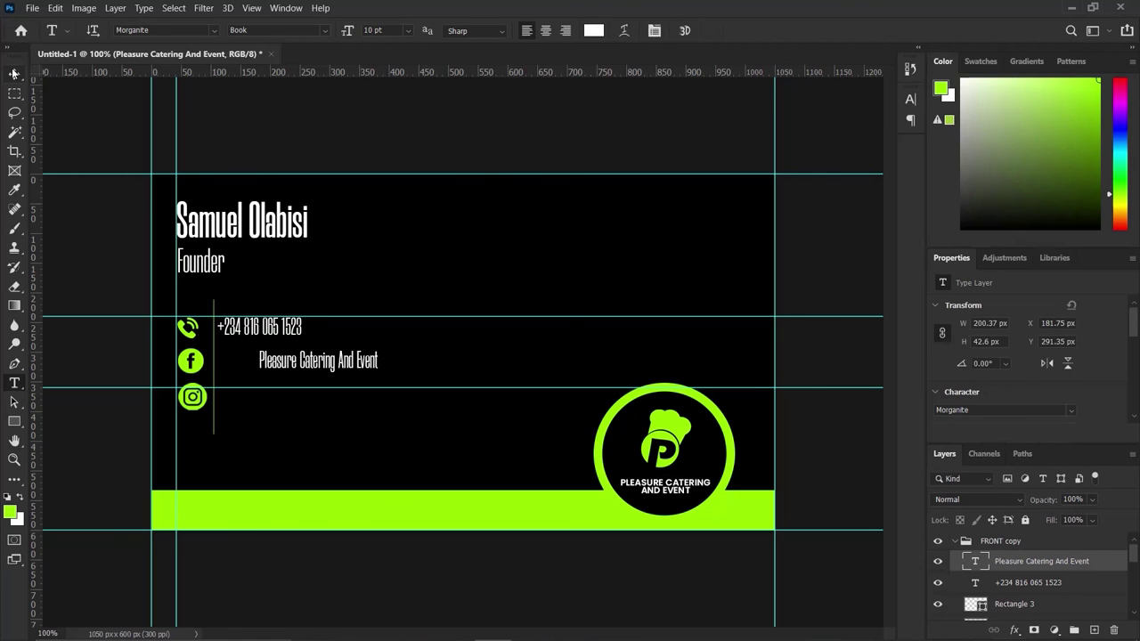
key(v)
drag(301, 365, 260, 360)
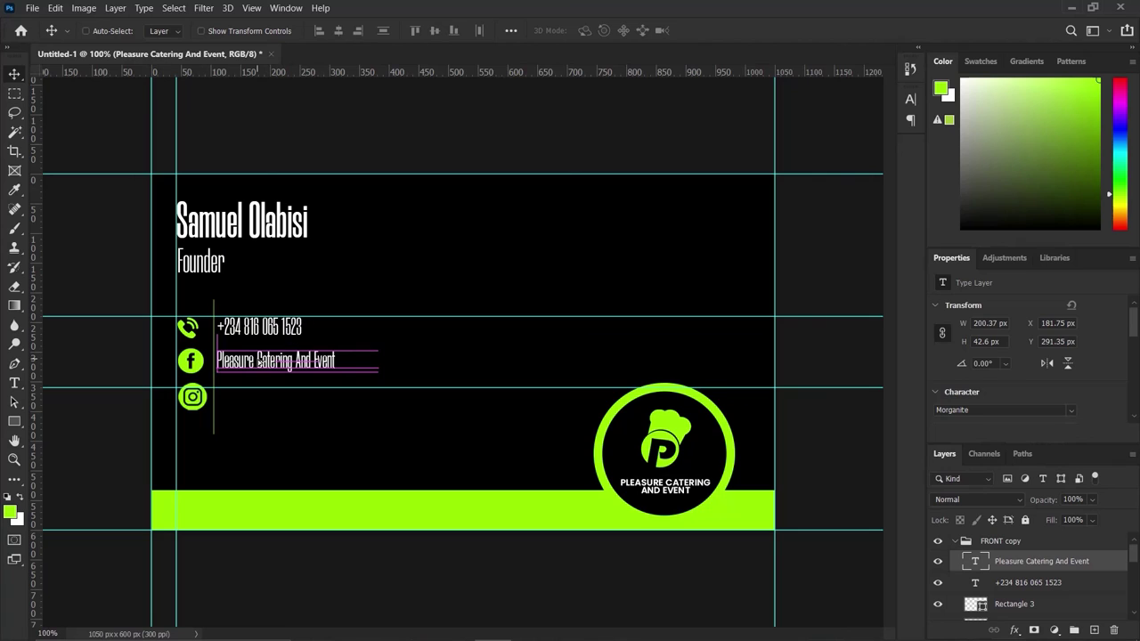
key(ctrl)
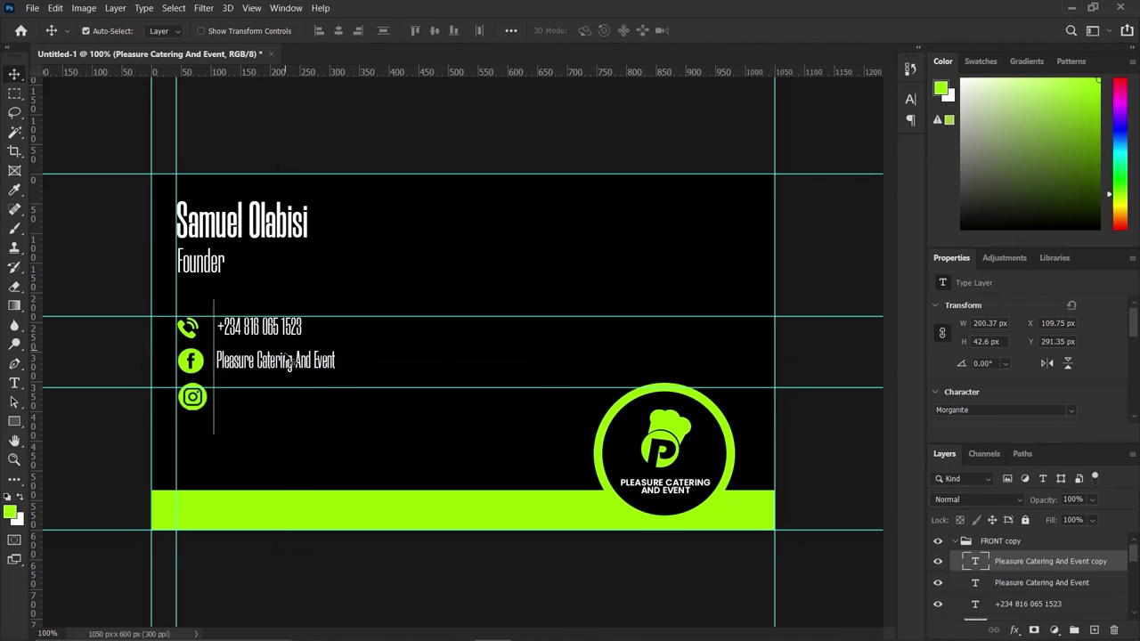
Duplicate the 'Pleasure Catering And Event' line down beside the Instagram icon.
drag(291, 361, 290, 396)
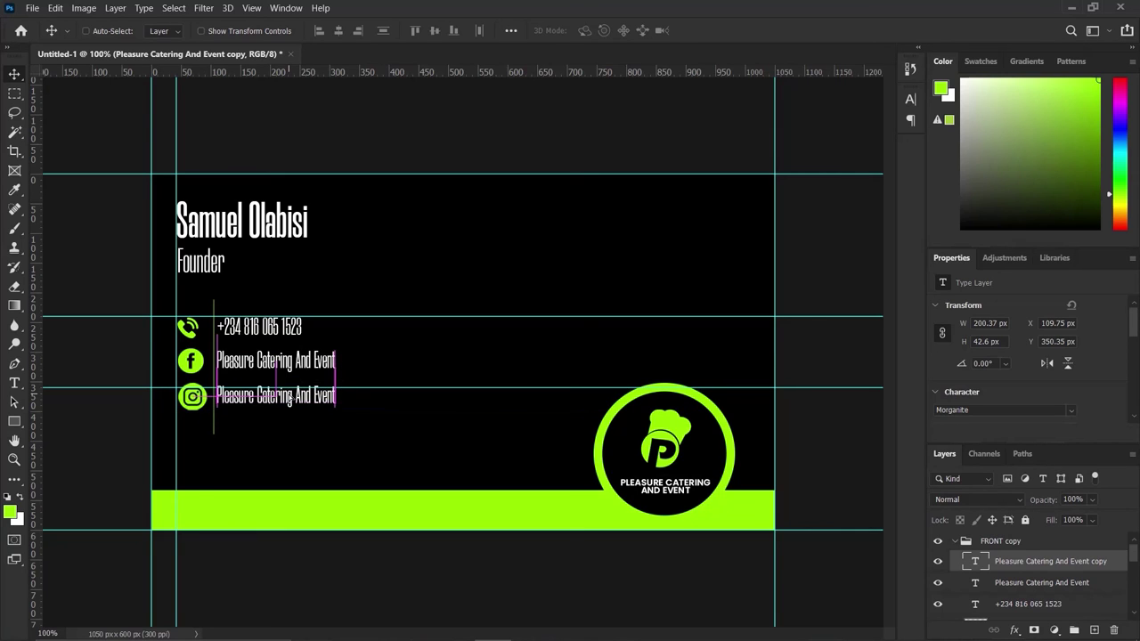
key(t)
click(281, 396)
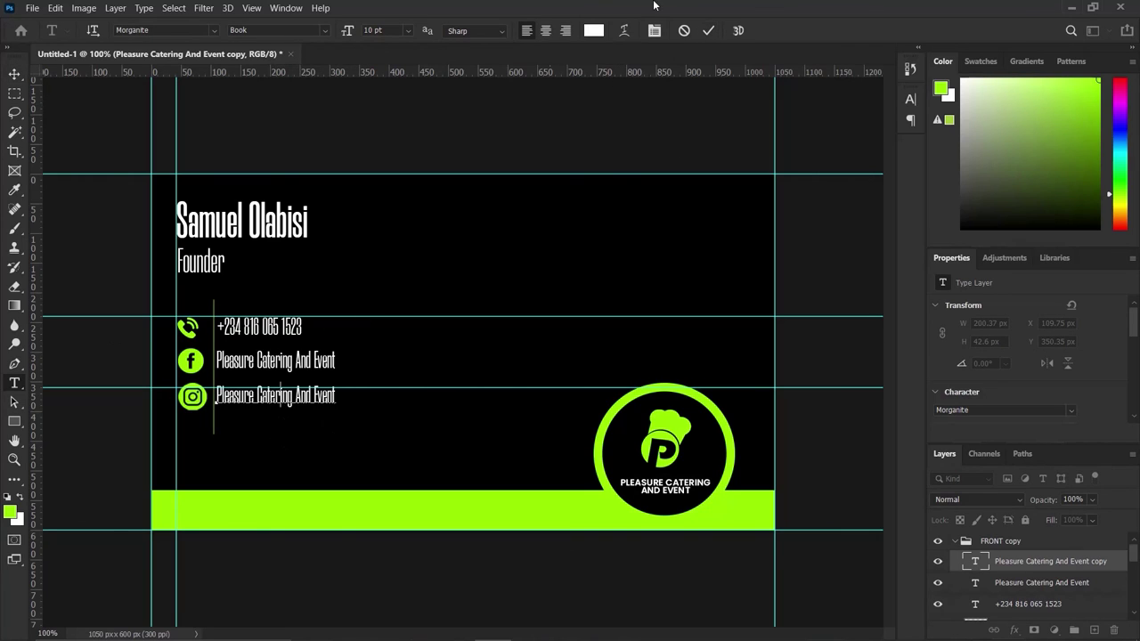
click(709, 31)
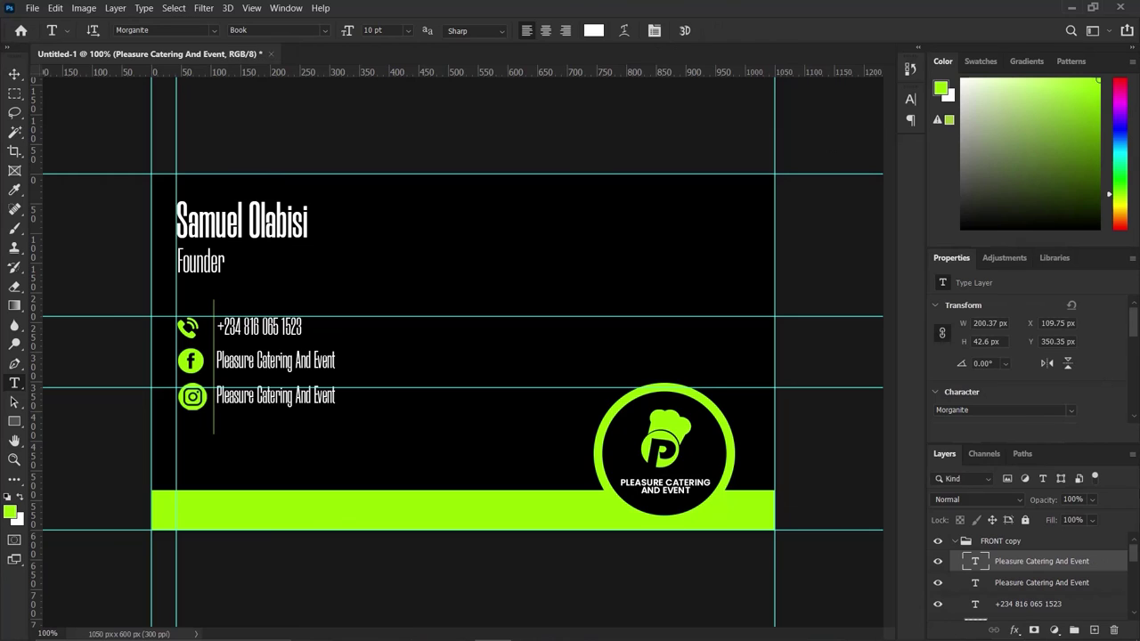
Vertically centre the phone number with the call icon and group them as CALL.
scroll(1051, 593, down, 1)
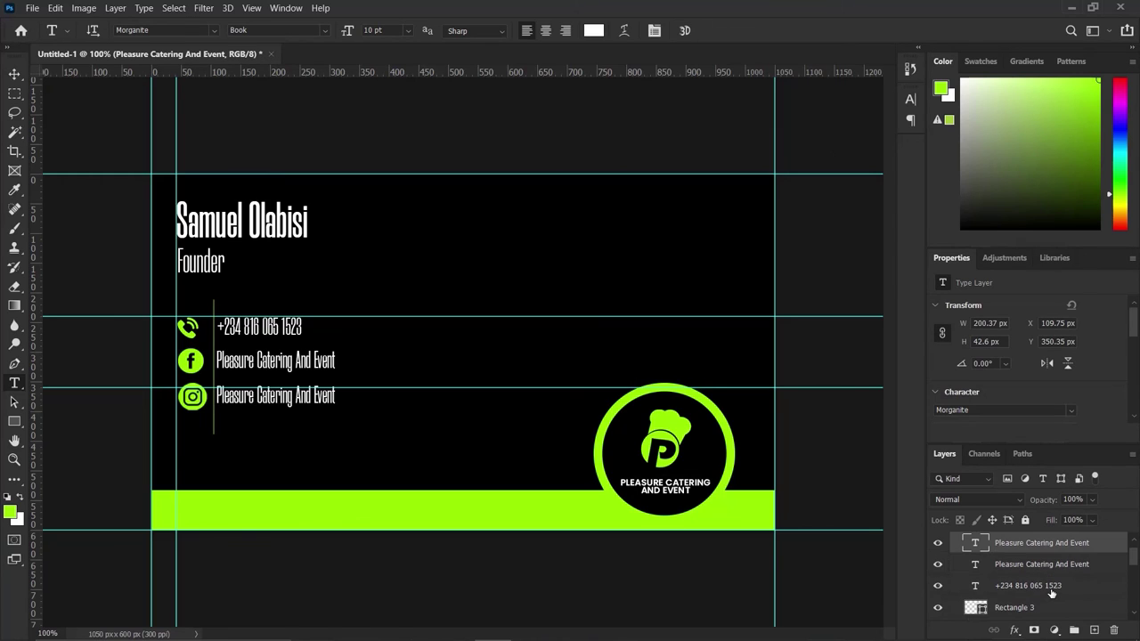
scroll(1051, 593, down, 1)
click(1050, 568)
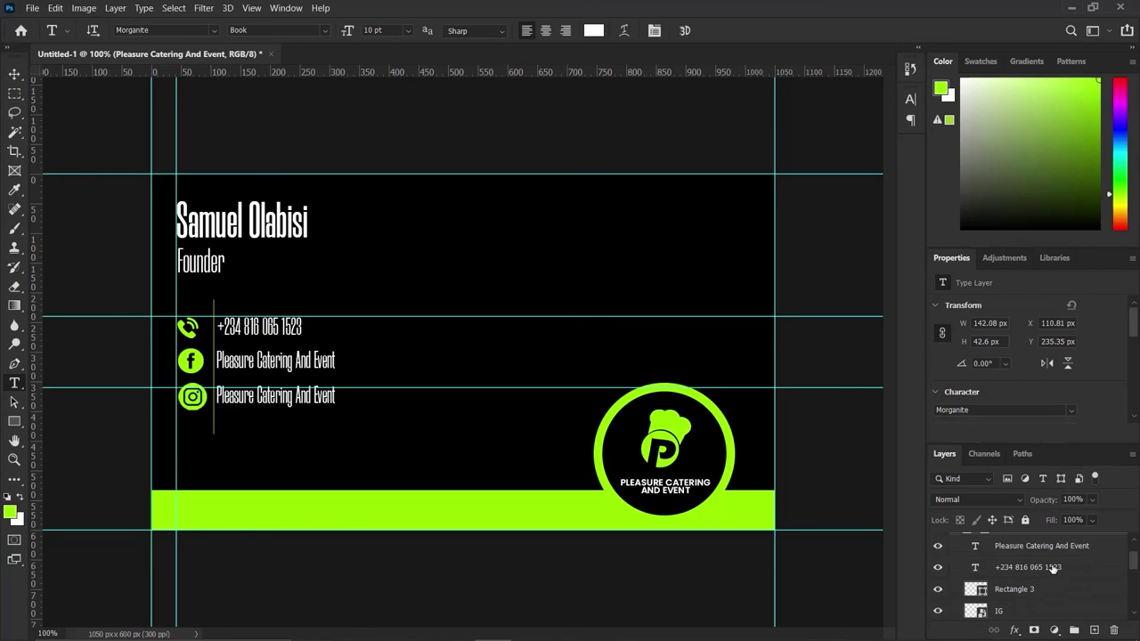
drag(1049, 562, 1047, 607)
scroll(1049, 574, down, 2)
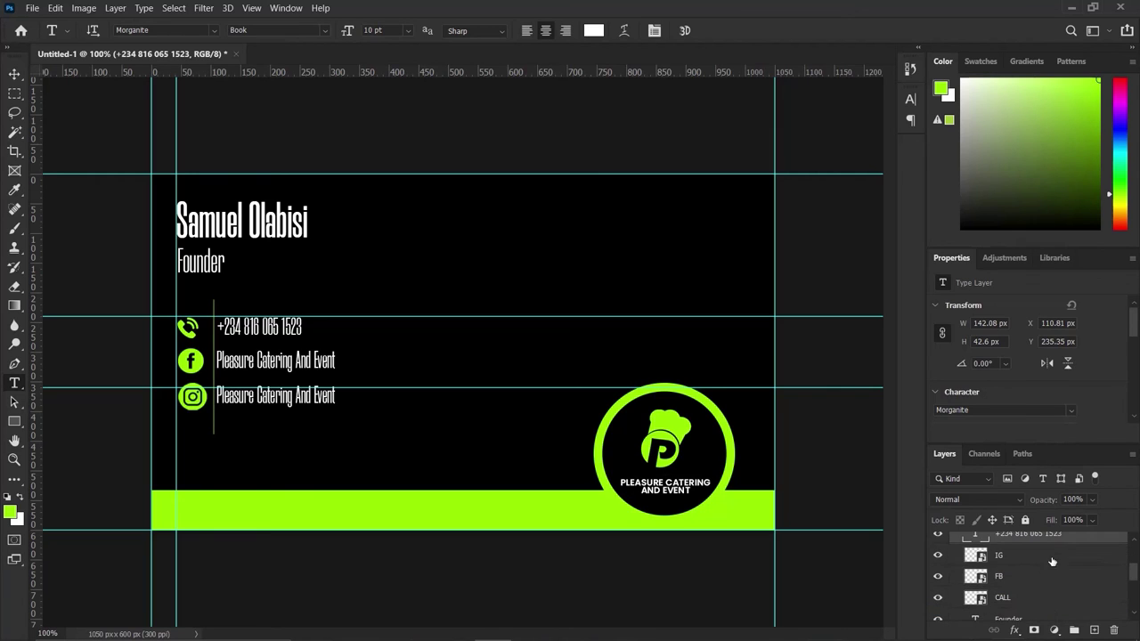
drag(1053, 538, 1044, 600)
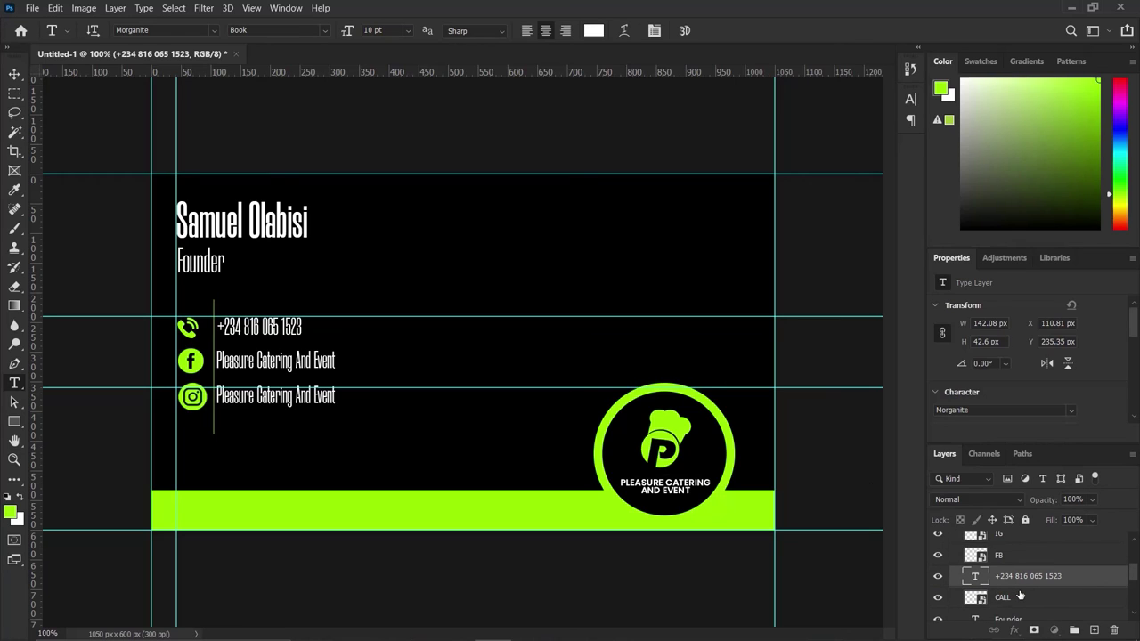
shift+click(1020, 595)
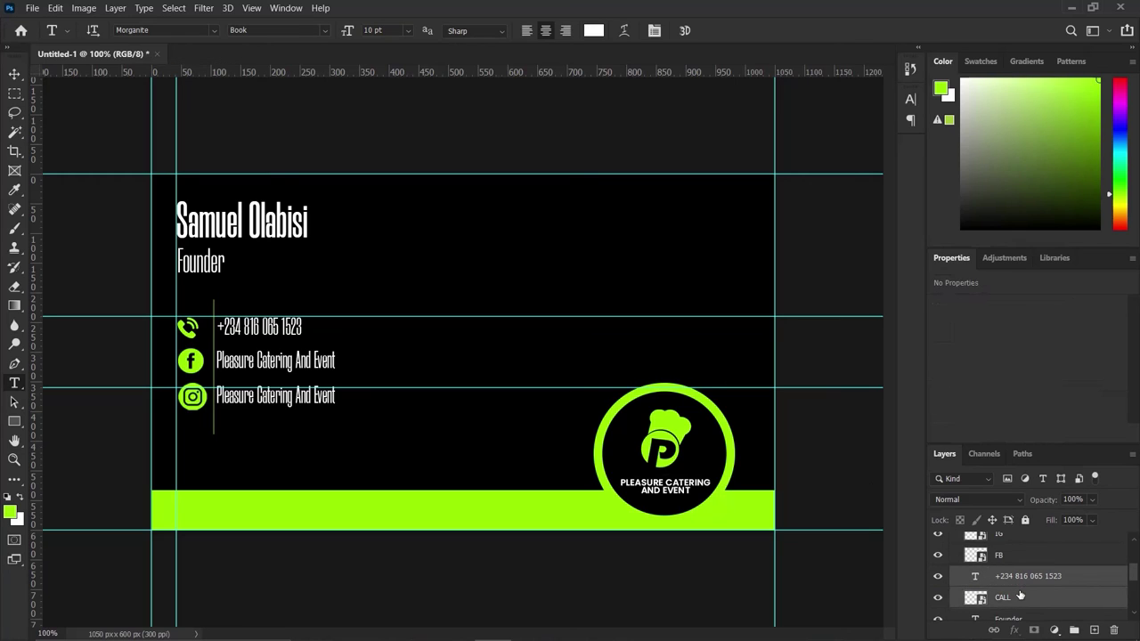
click(14, 74)
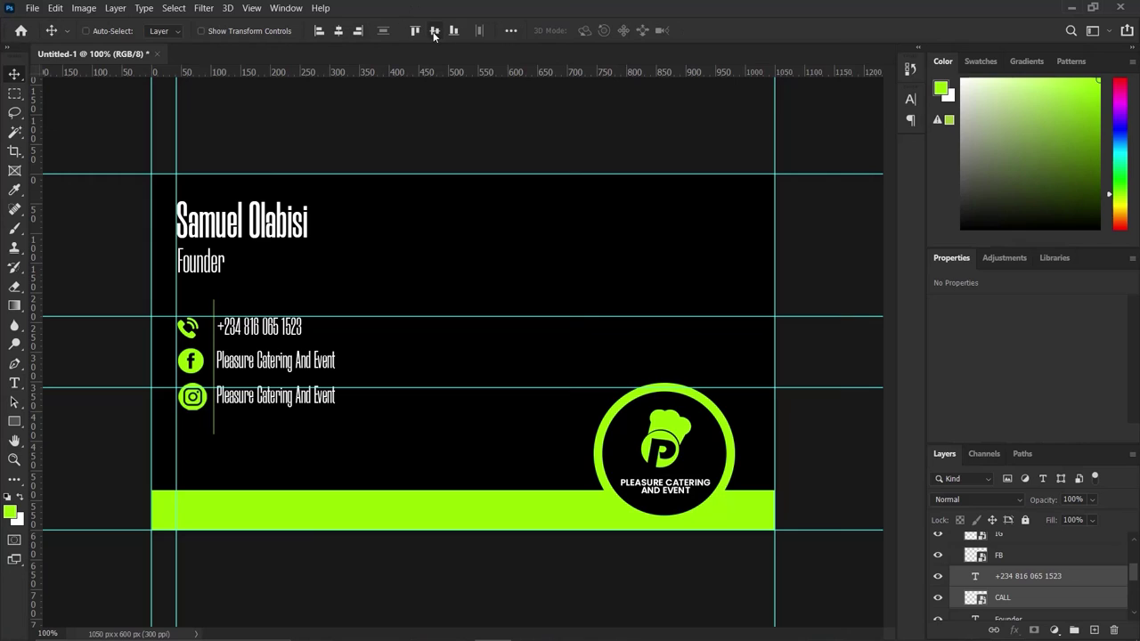
click(434, 31)
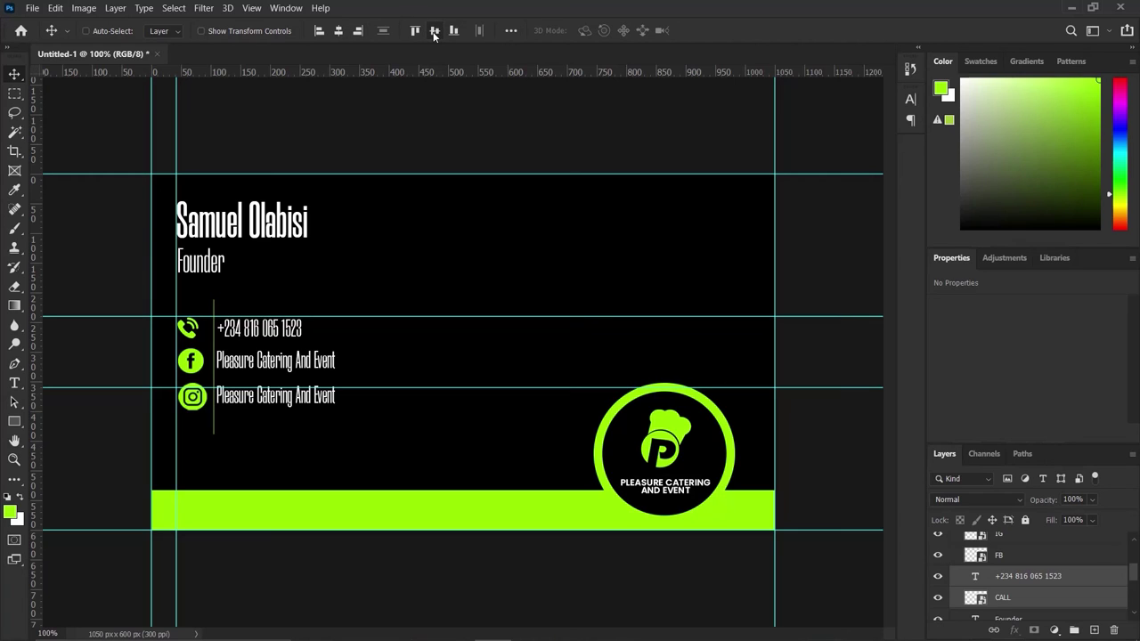
key(ctrl+g)
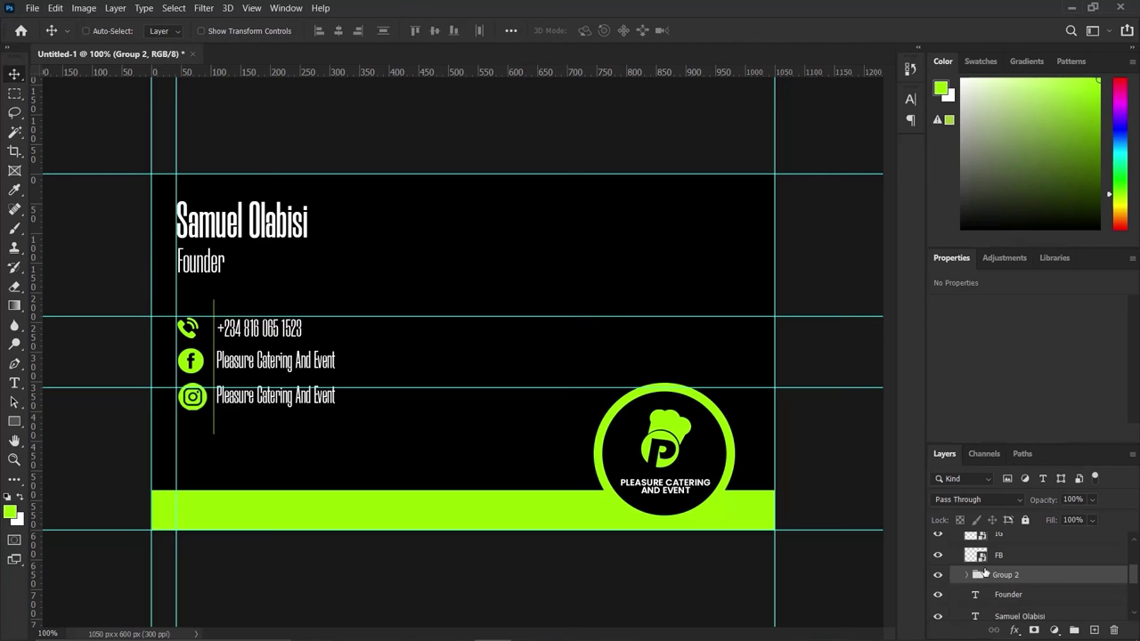
double_click(1001, 574)
text(CALL)
key(Return)
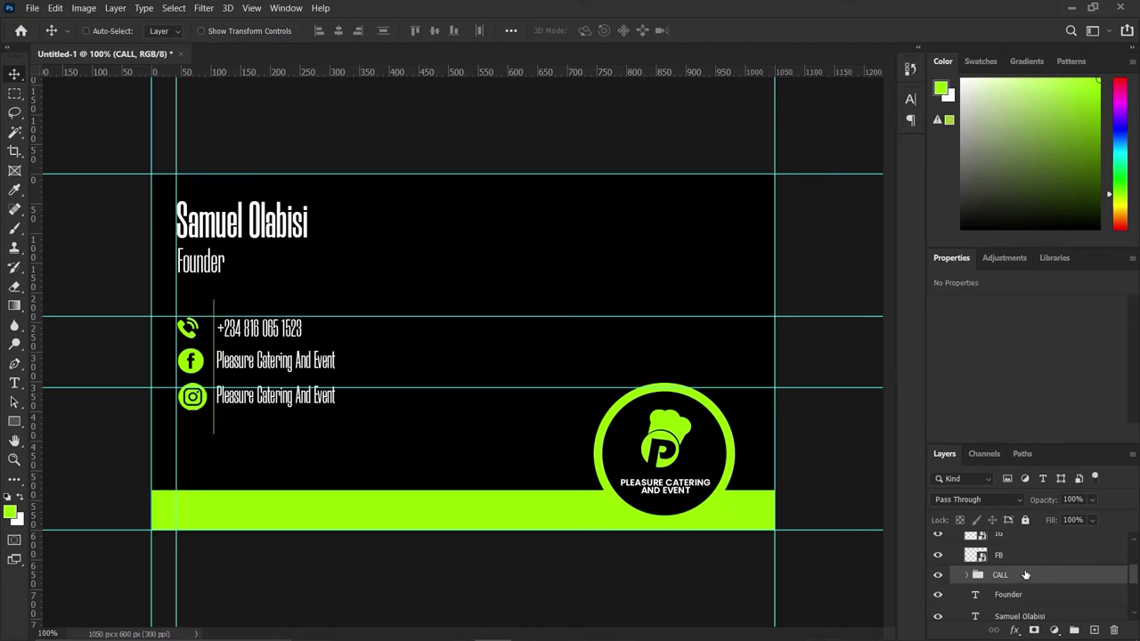
Vertically centre the Facebook icon with its text line and group them as FB.
scroll(1026, 558, up, 2)
scroll(1027, 551, up, 1)
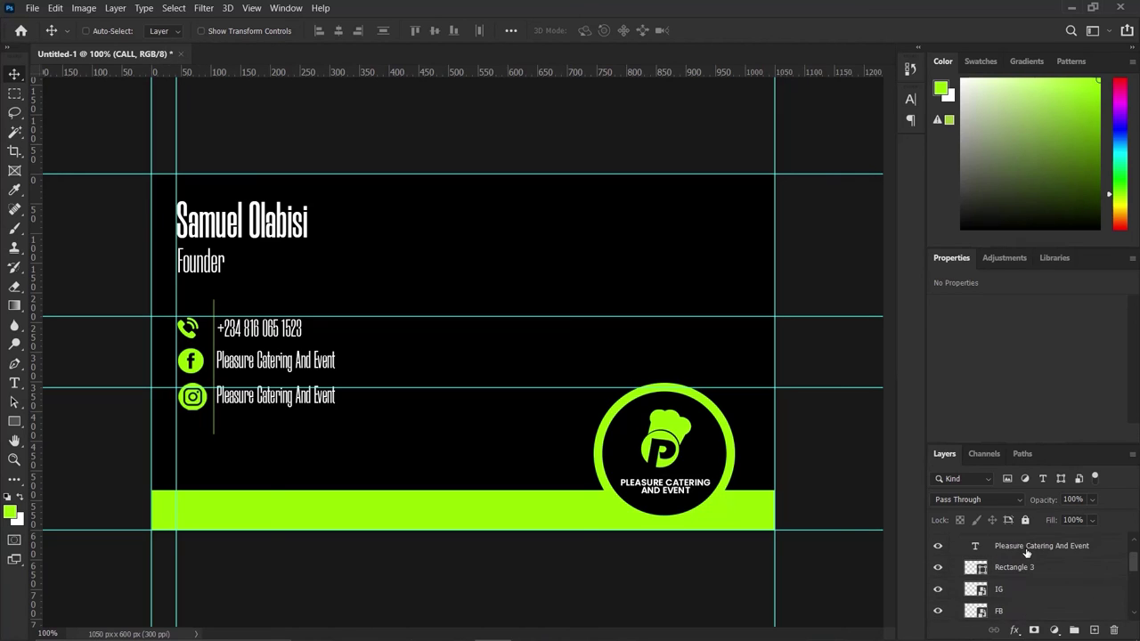
drag(1027, 548, 1035, 599)
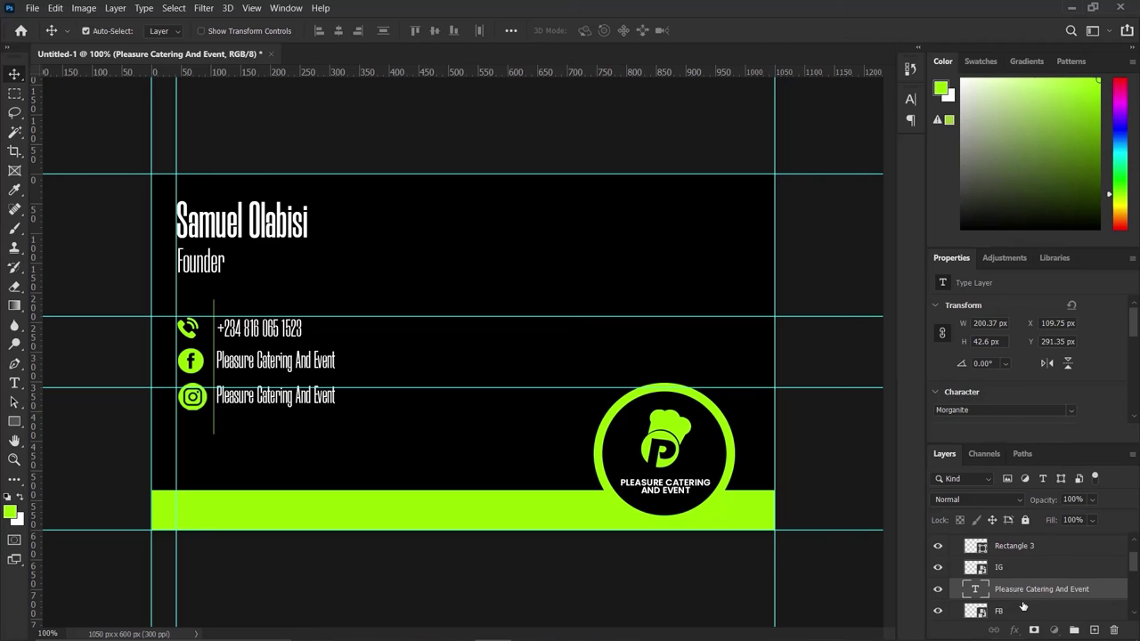
ctrl+click(1025, 595)
scroll(1022, 578, down, 1)
click(1020, 574)
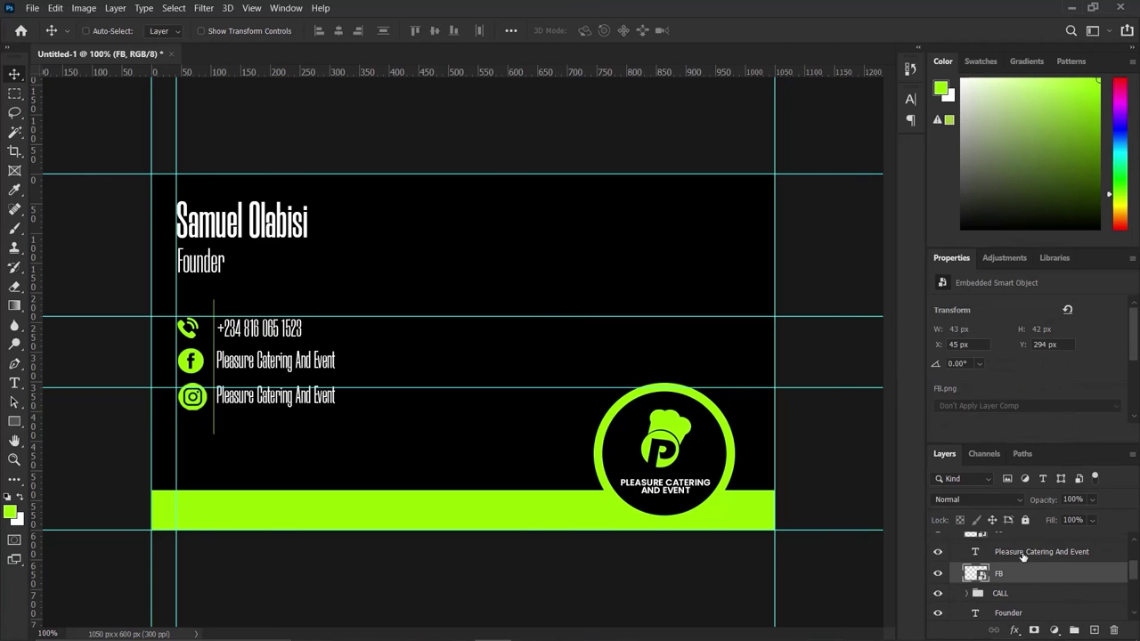
ctrl+click(1024, 551)
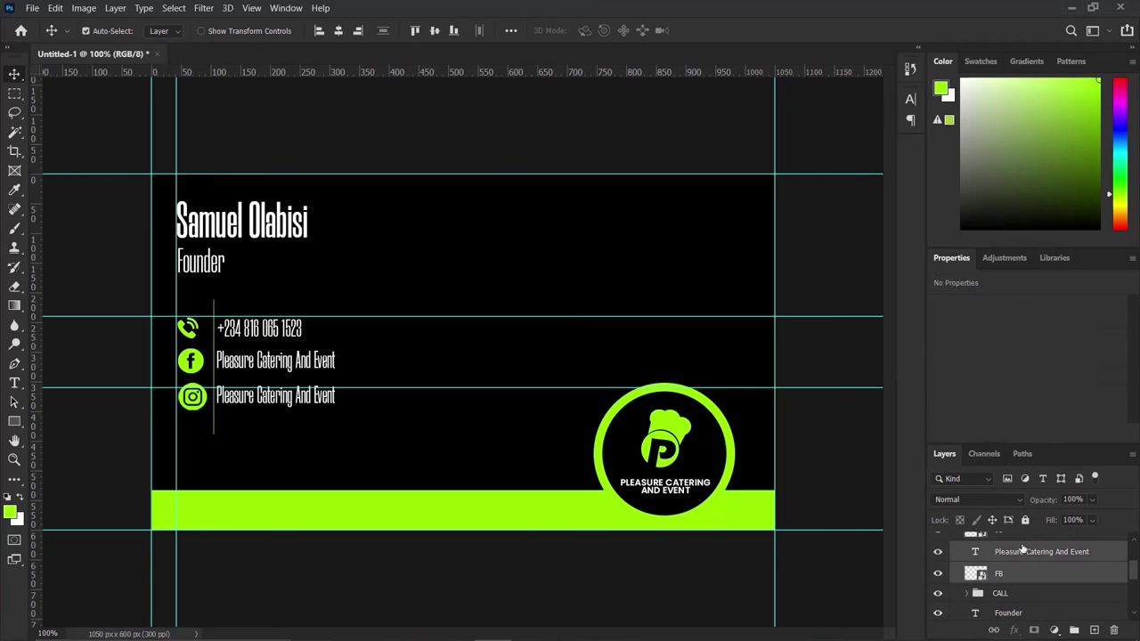
click(434, 32)
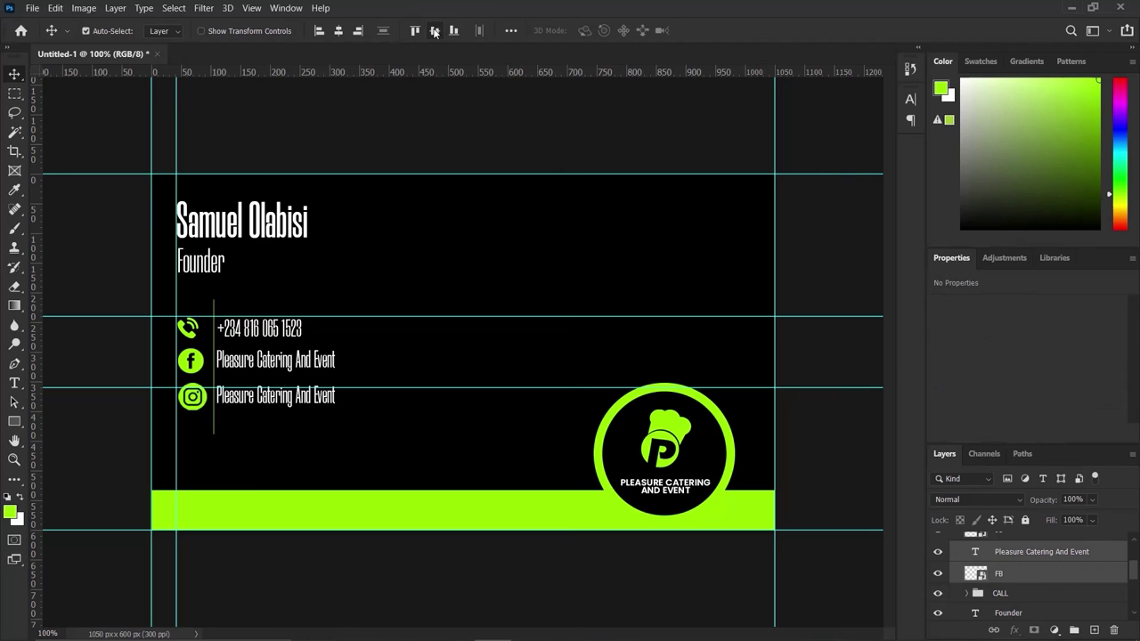
key(ctrl+g)
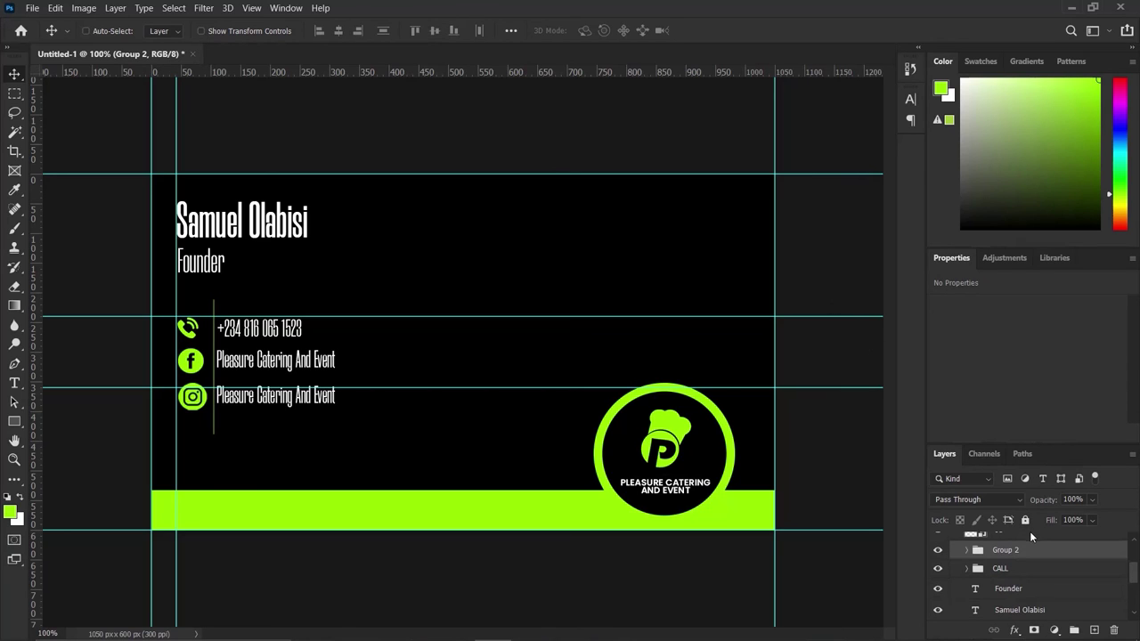
scroll(1026, 570, up, 2)
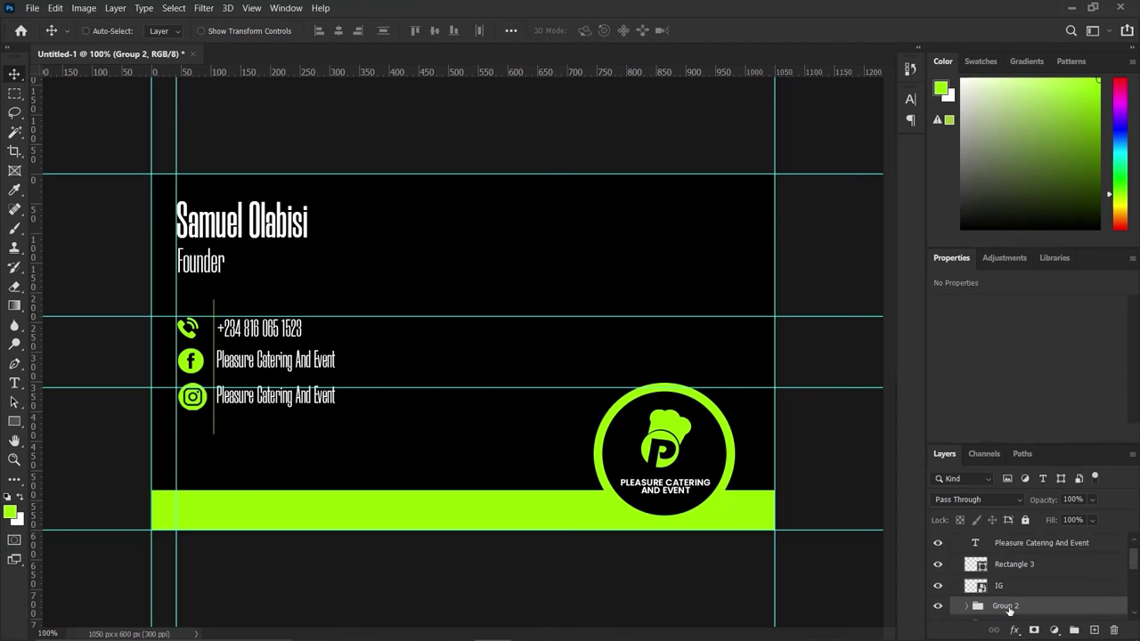
double_click(1005, 605)
text(FB)
click(1035, 545)
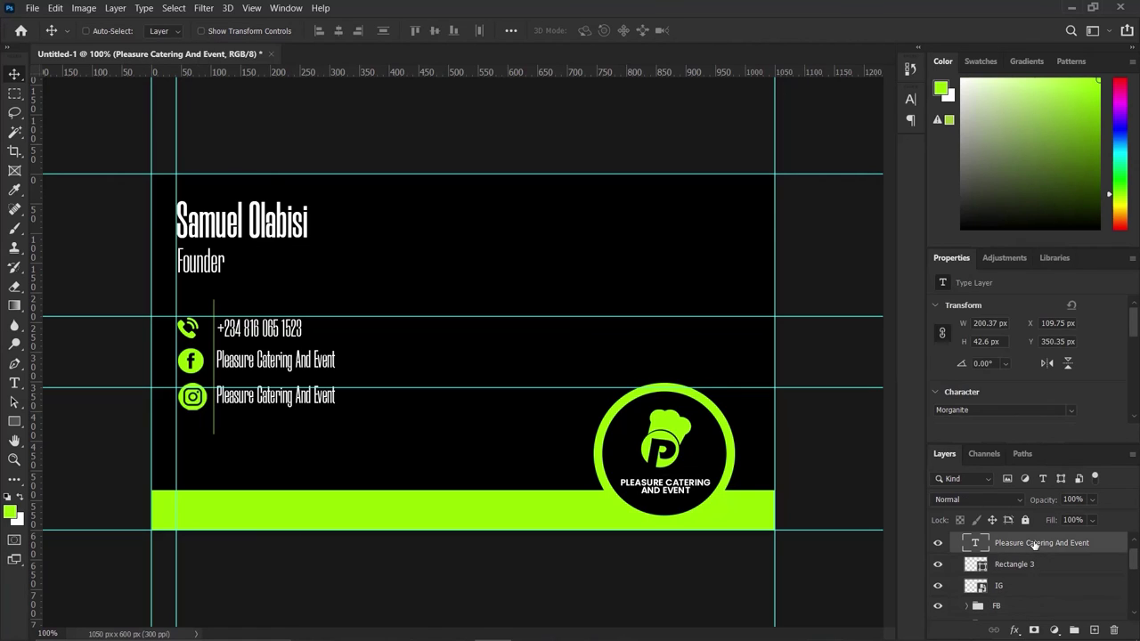
Group the Instagram icon with its text line and name the group IG.
drag(1034, 545, 1021, 588)
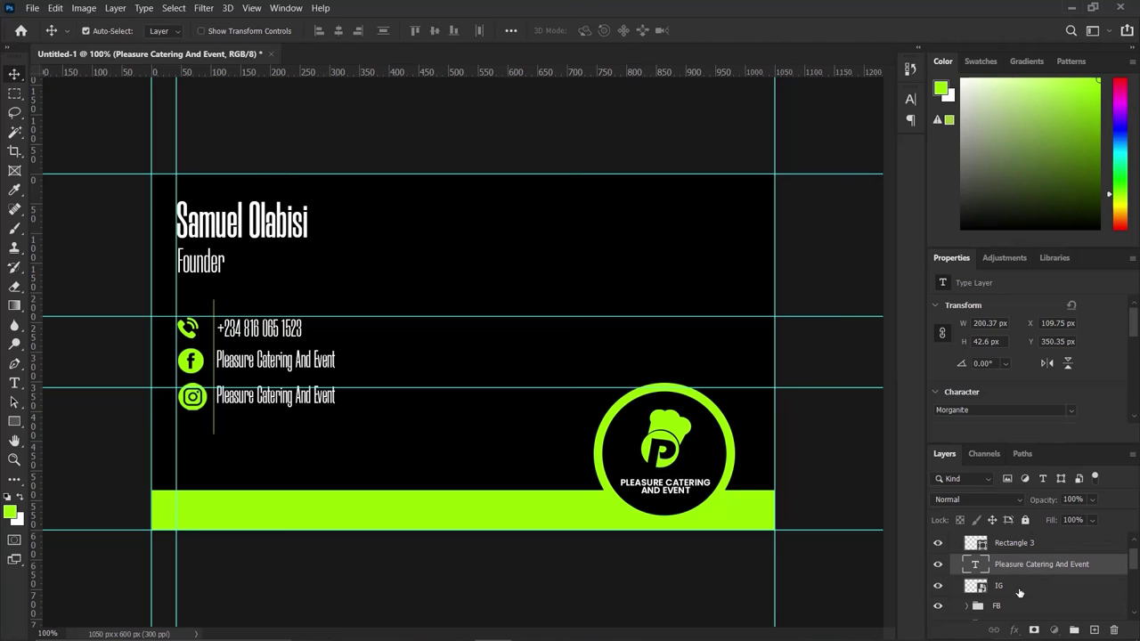
shift+click(1020, 587)
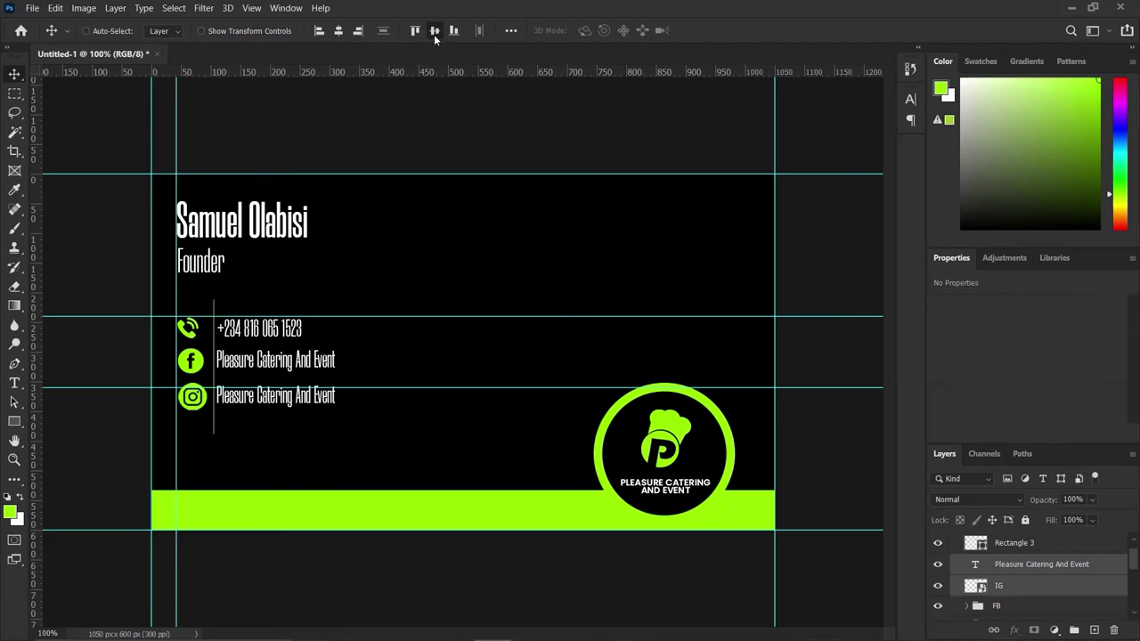
key(ctrl+g)
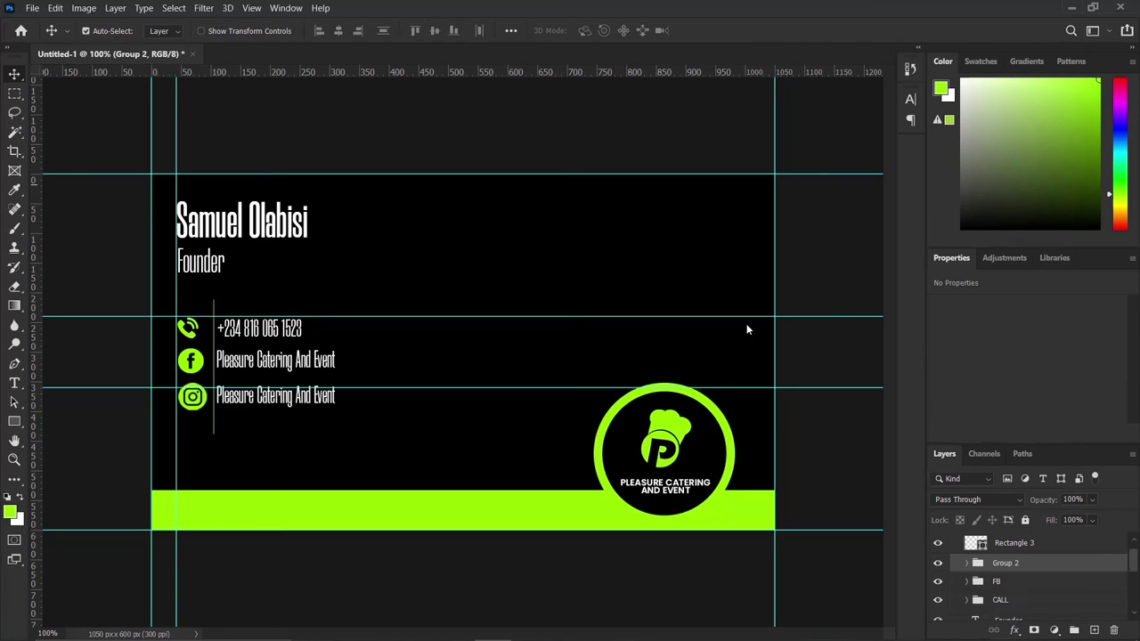
double_click(1005, 563)
text(IG)
key(Return)
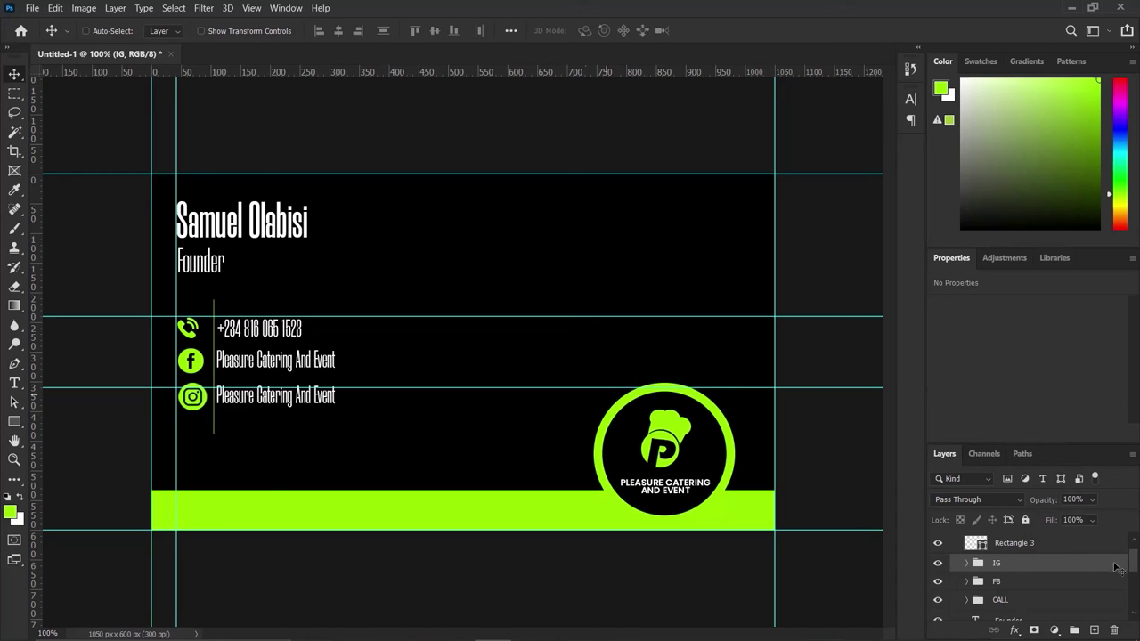
Nudge the thin vertical divider line (Rectangle 3) 1 px to the left.
click(1060, 546)
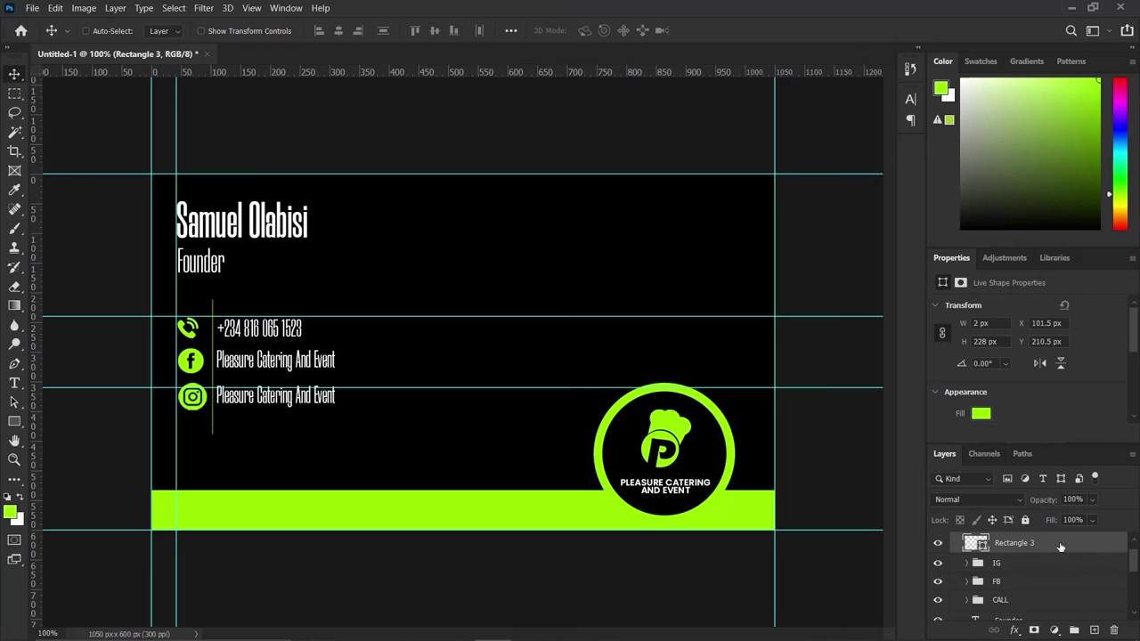
key(Left)
scroll(1035, 592, up, 1)
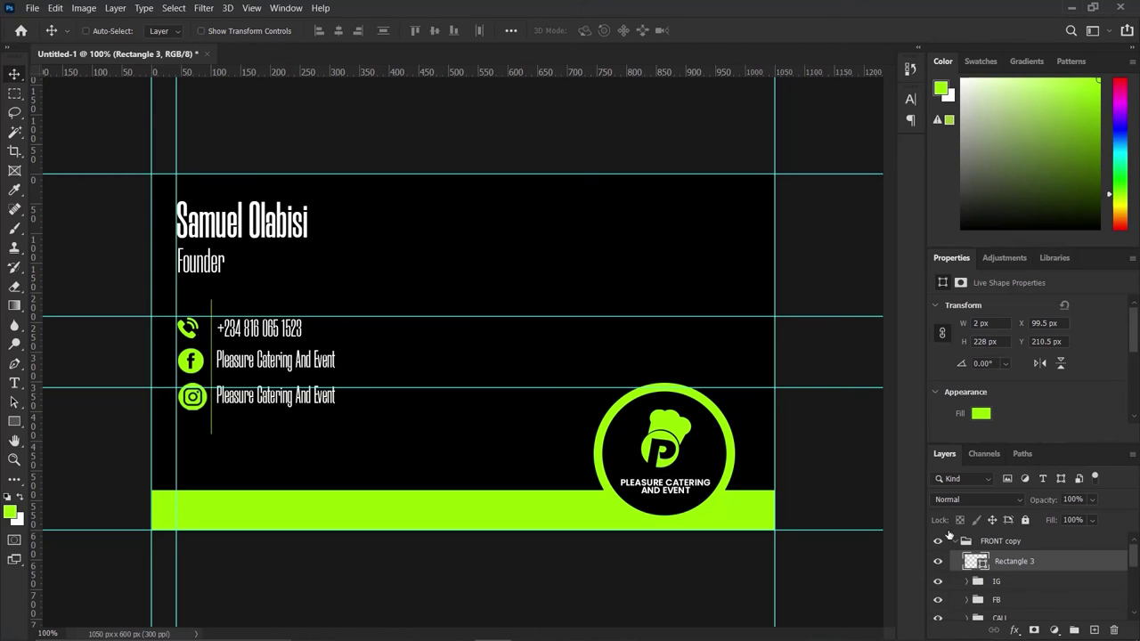
Rename the 'FRONT copy' layer group to BACK.
click(958, 542)
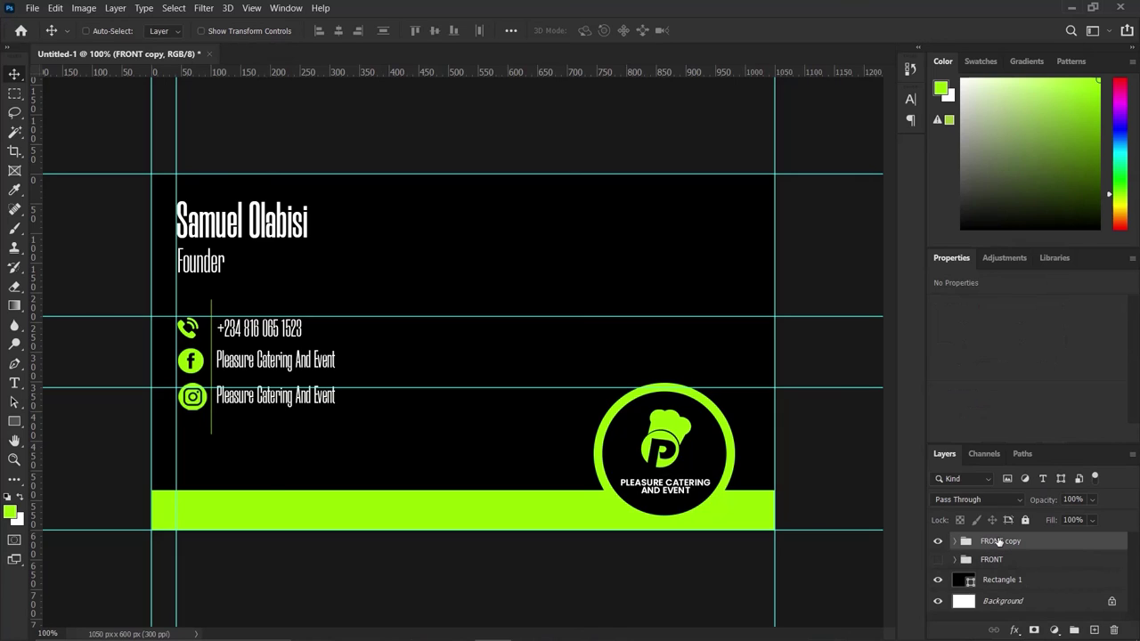
double_click(998, 540)
text(BACK)
key(Return)
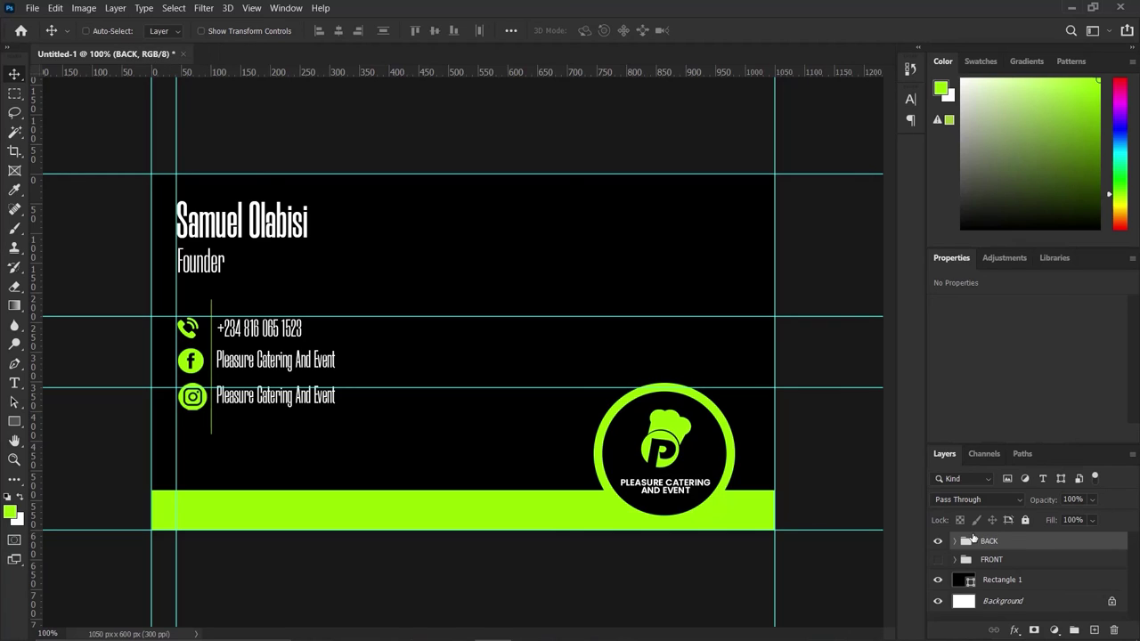